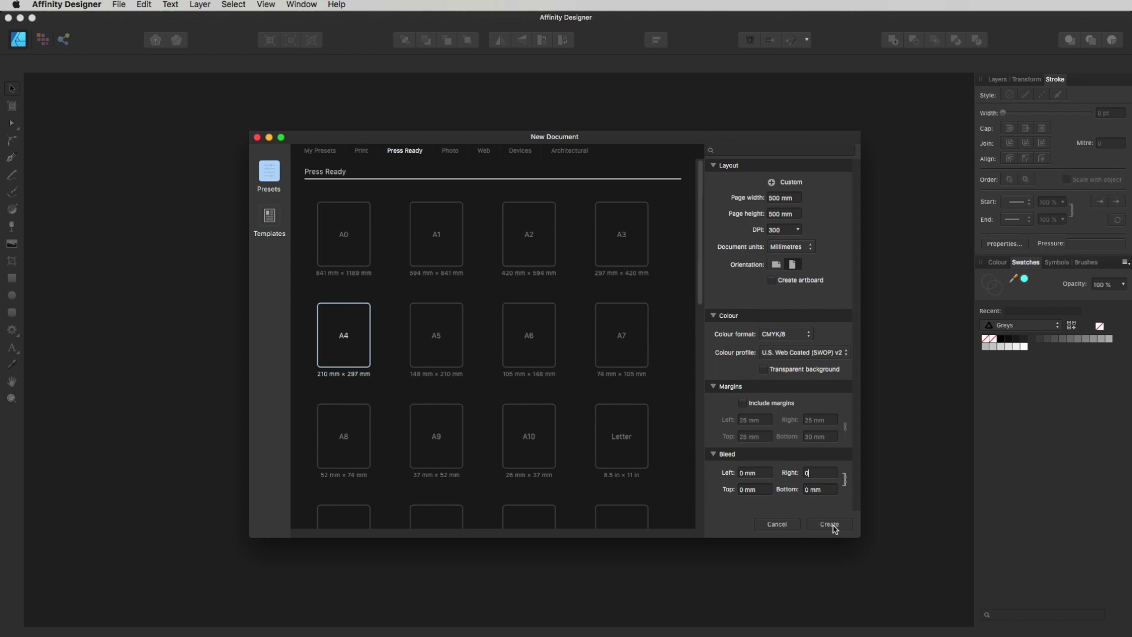
Step: Create a new 500 × 500 mm document at 300 DPI in CMYK/8 with no bleed
left_click(832, 526)
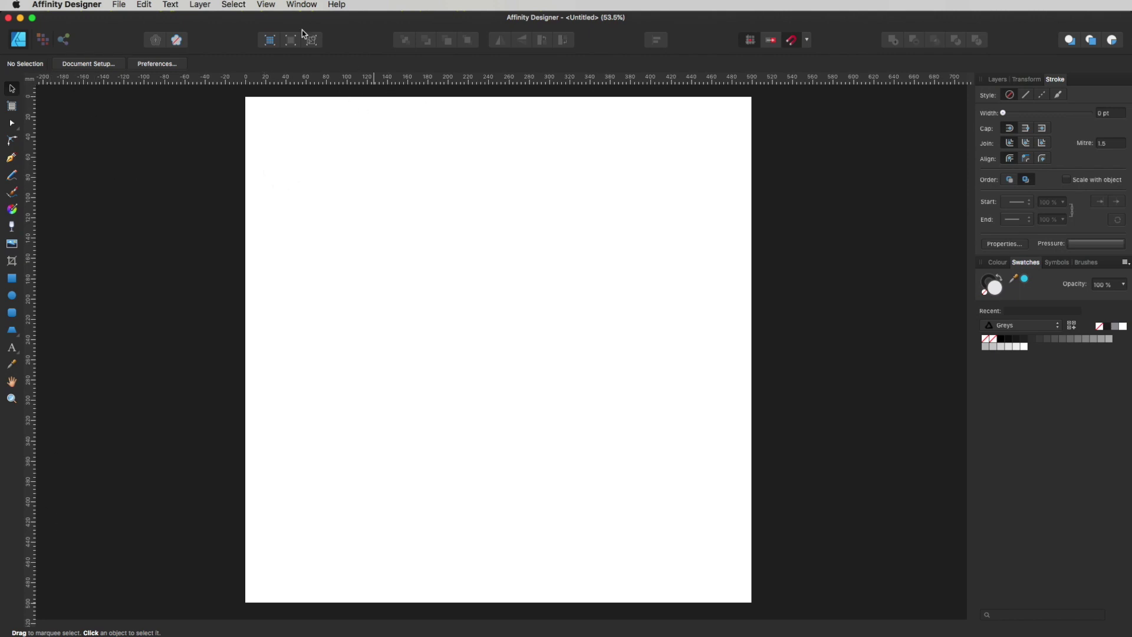
left_click(268, 3)
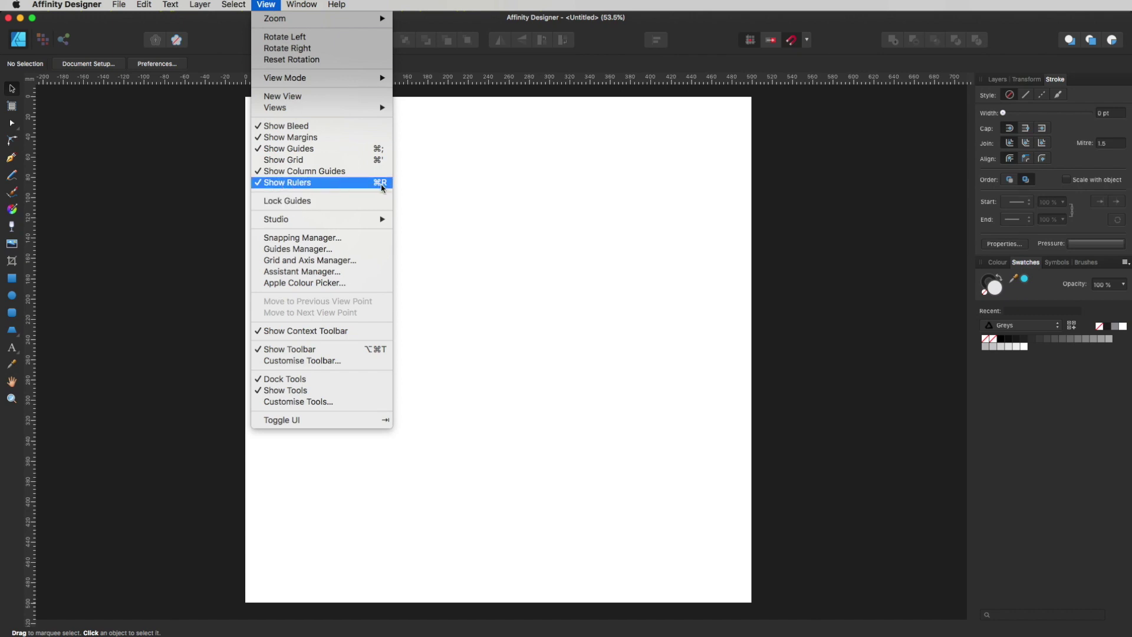
left_click(536, 245)
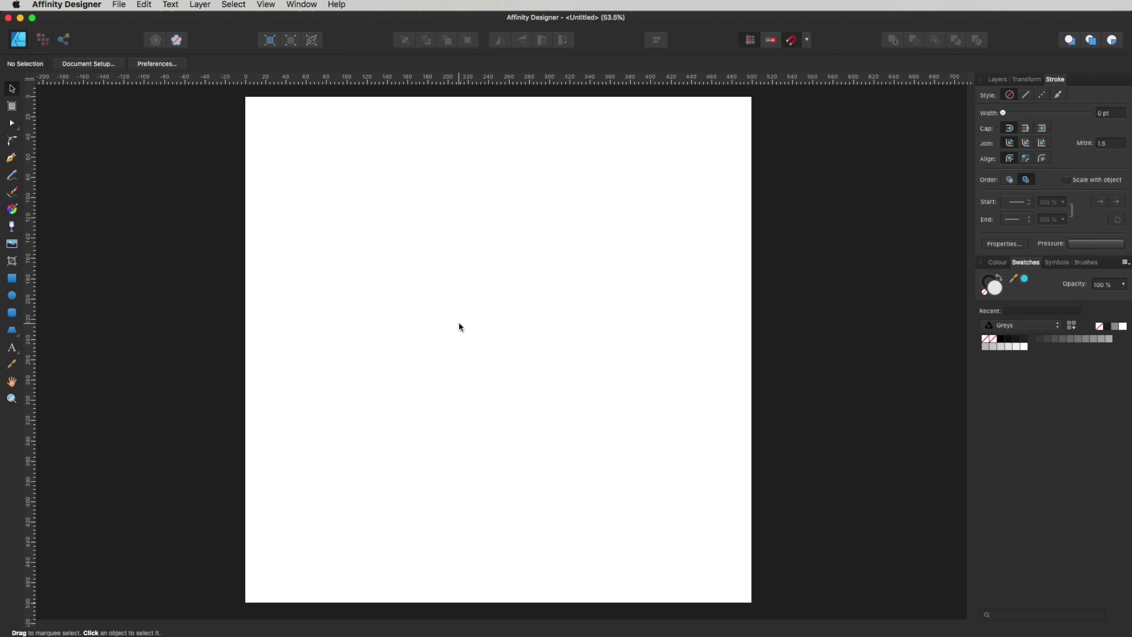
key("super+Tab")
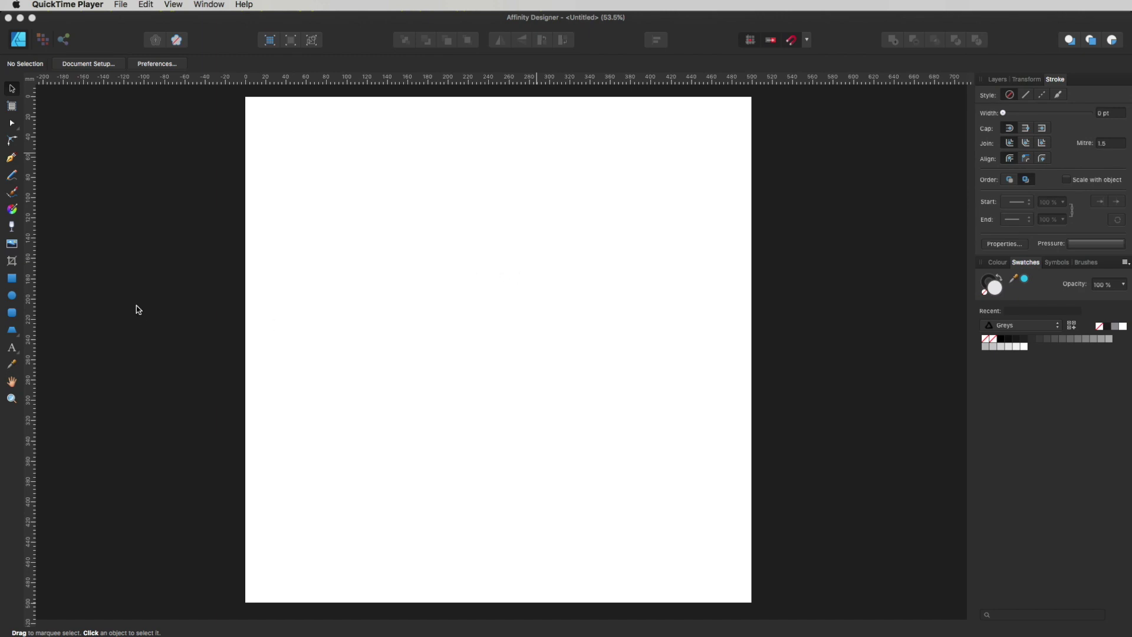
Step: Draw a rectangle about 93 mm wide and 42 mm high in the middle of the page
left_click(12, 279)
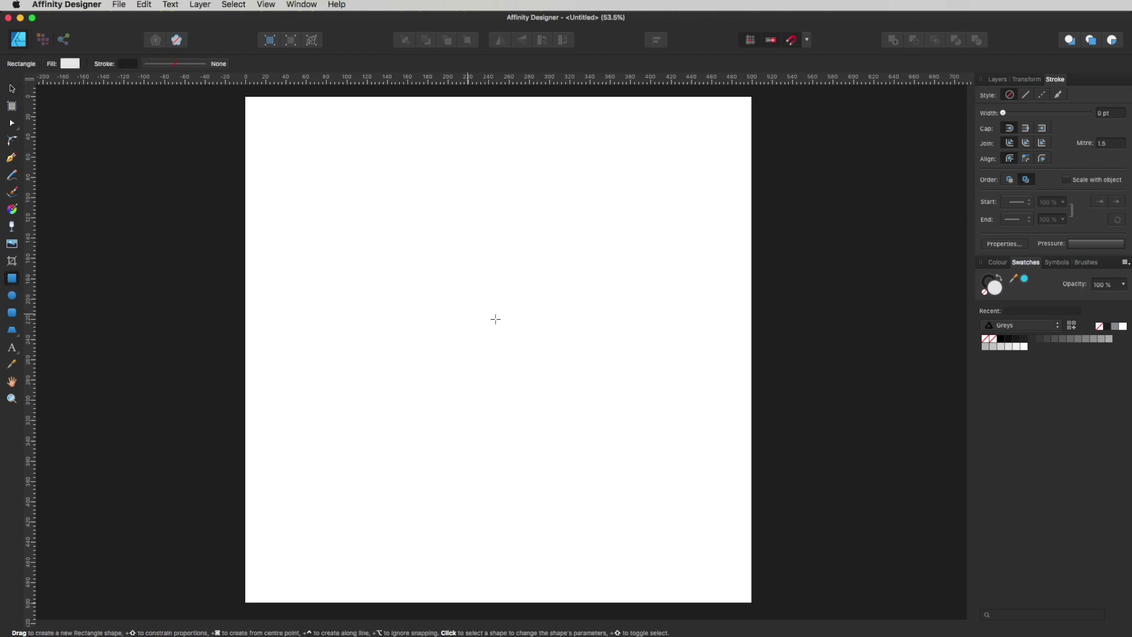
left_click_drag(449, 326, 543, 369)
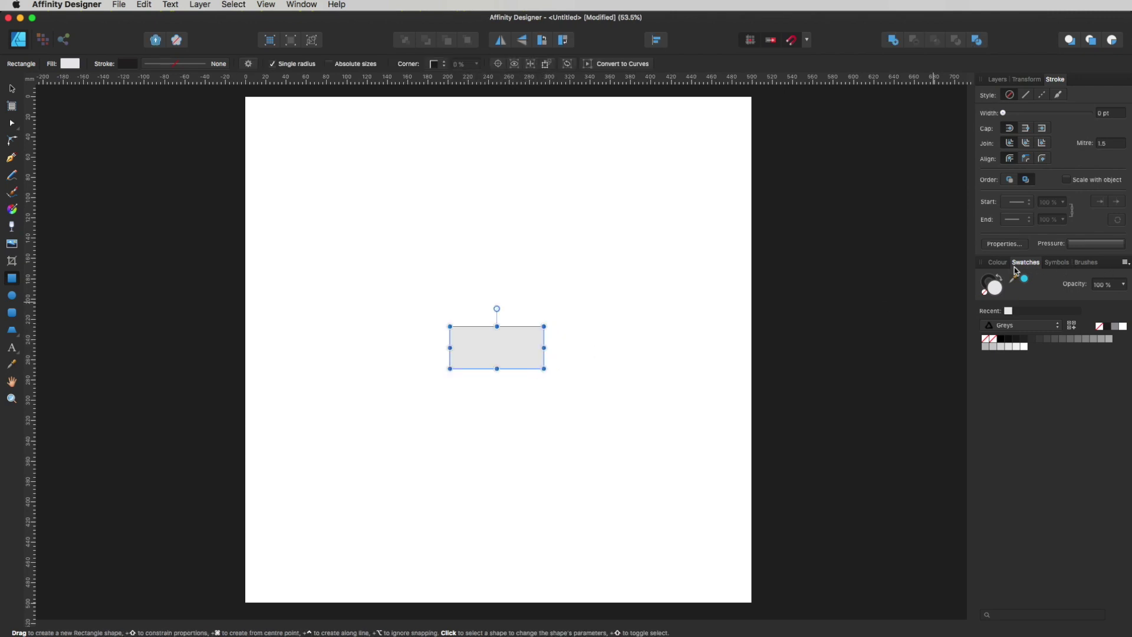
Step: Fill the rectangle with white and give it a black stroke 9 pt wide
left_click(1022, 328)
left_click(1016, 340)
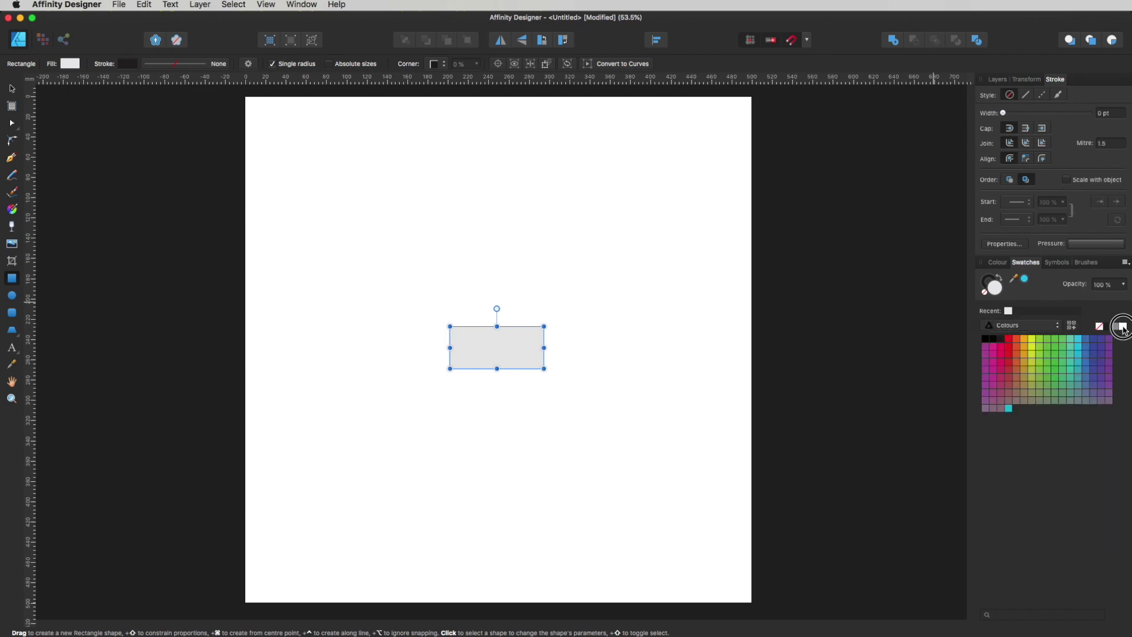
left_click(1123, 328)
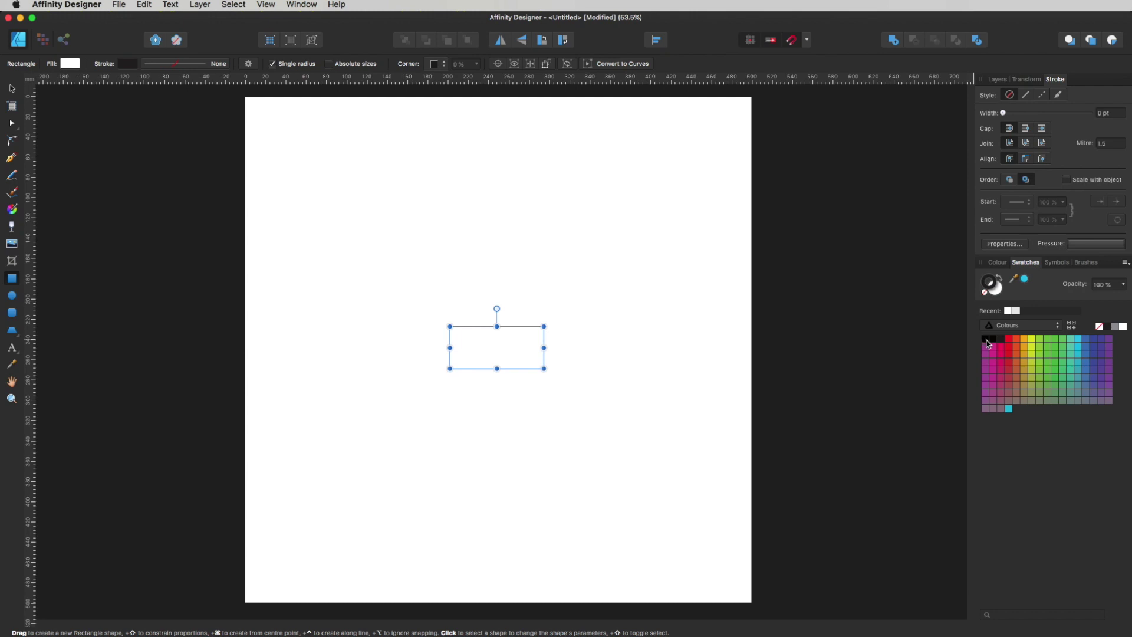
left_click(988, 341)
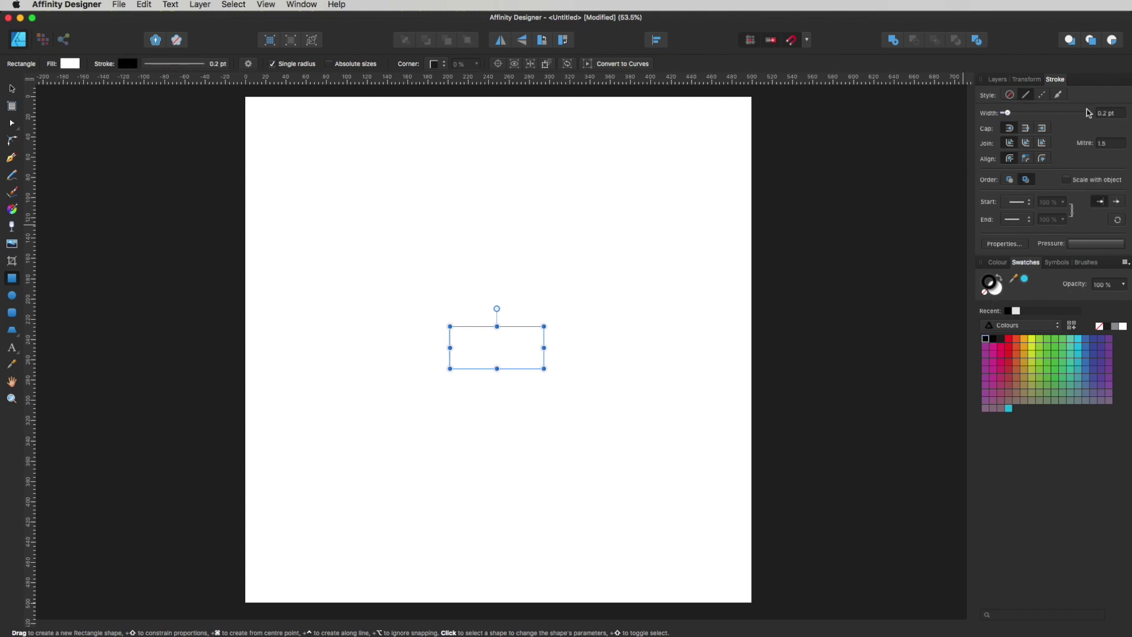
left_click_drag(1008, 113, 1040, 118)
Step: Change the rectangle's corner type to Rounded with a corner radius of 8 %
key("space")
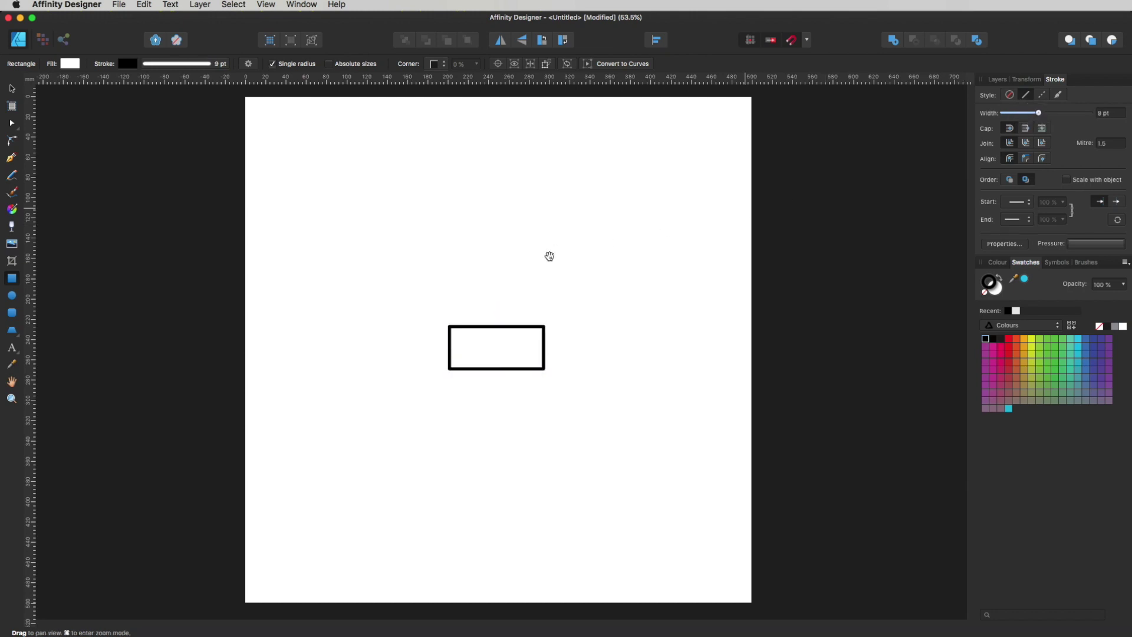
key("space")
left_click_drag(520, 328, 488, 324)
key("super")
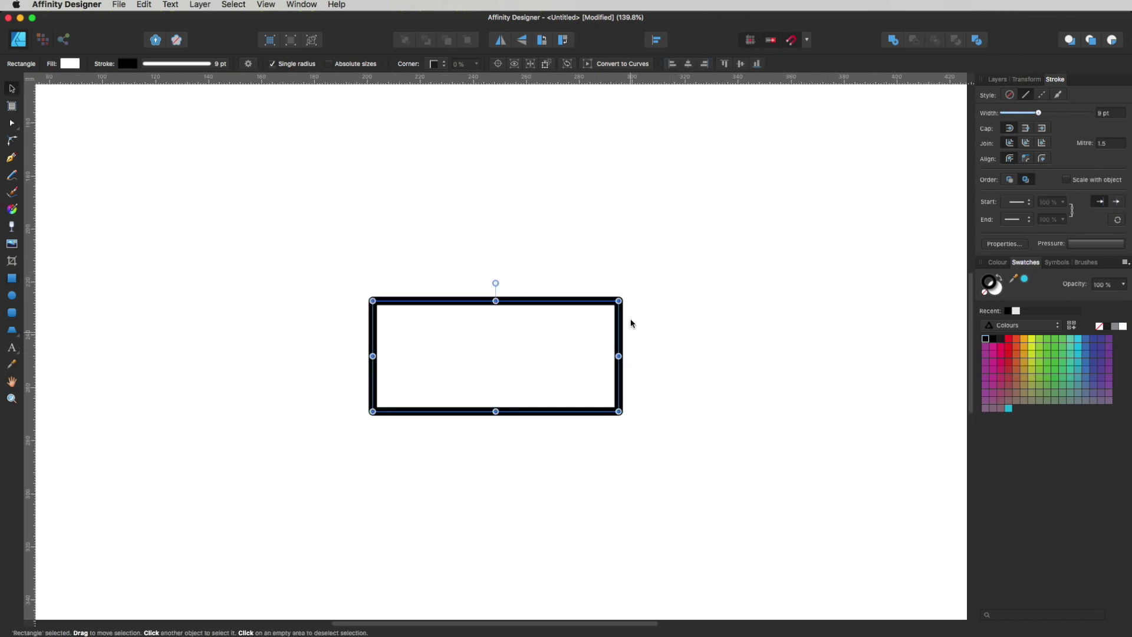
left_click(445, 68)
left_click(445, 85)
left_click(494, 62)
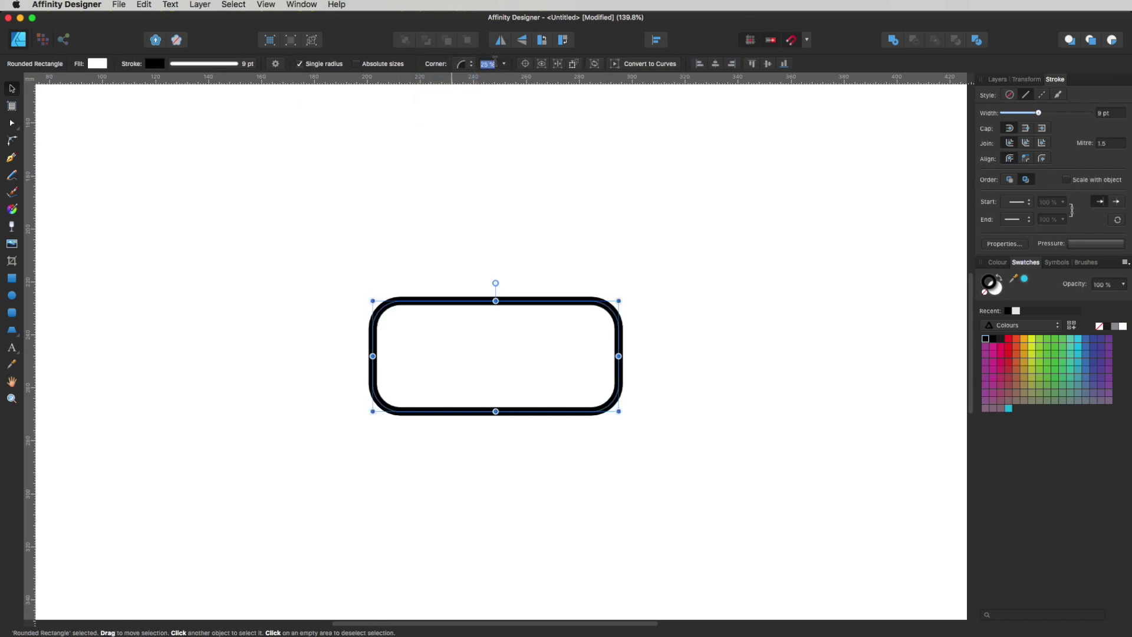
type("8")
key("Return")
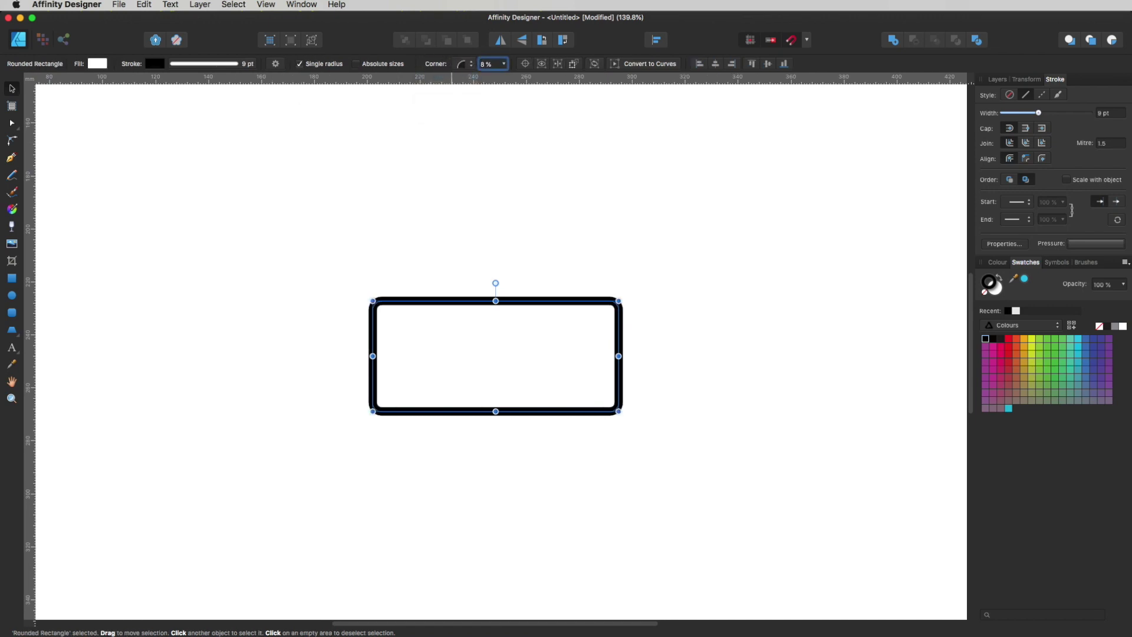
left_click(712, 291)
Step: Duplicate the rounded rectangle directly above the original and set the copy's corner type to None
key("m")
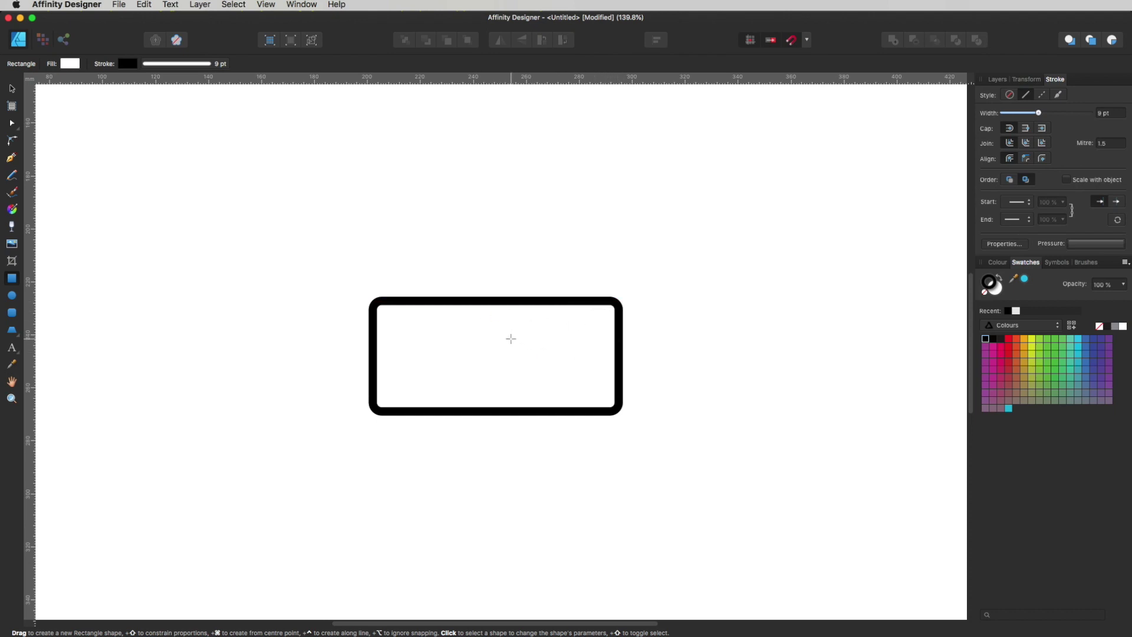
key("v")
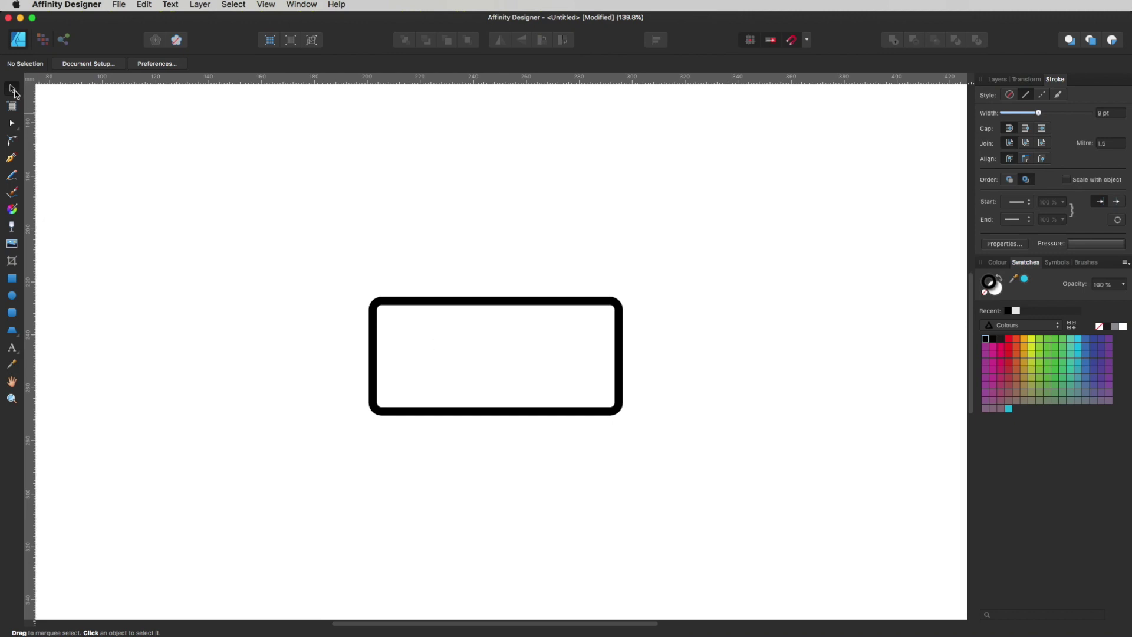
left_click(479, 375)
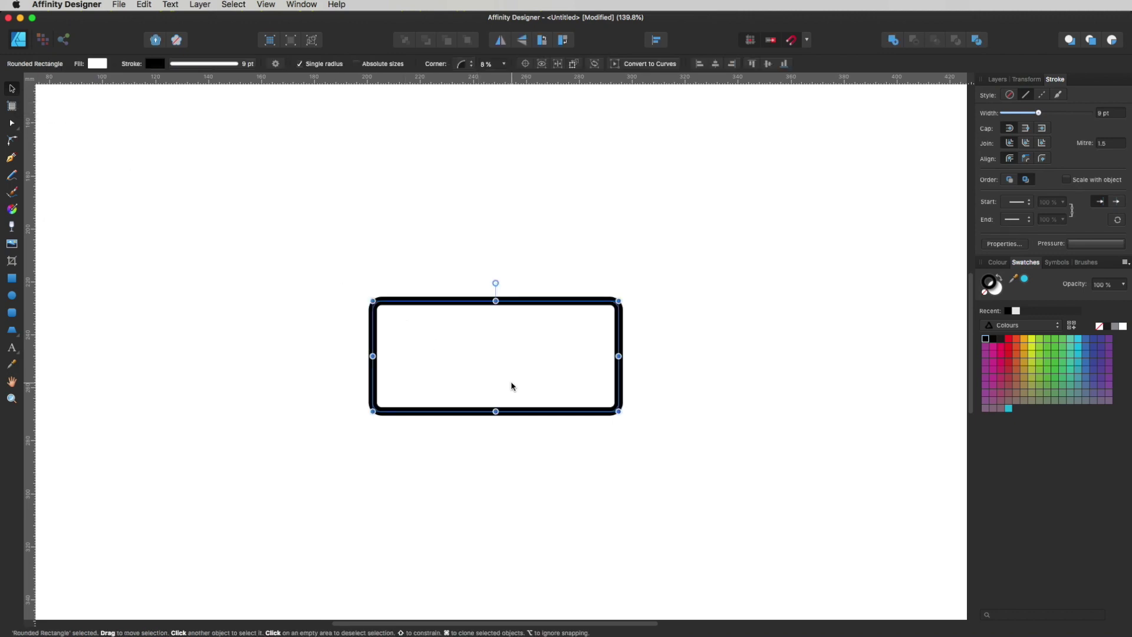
left_click_drag(511, 387, 509, 222)
left_click(462, 64)
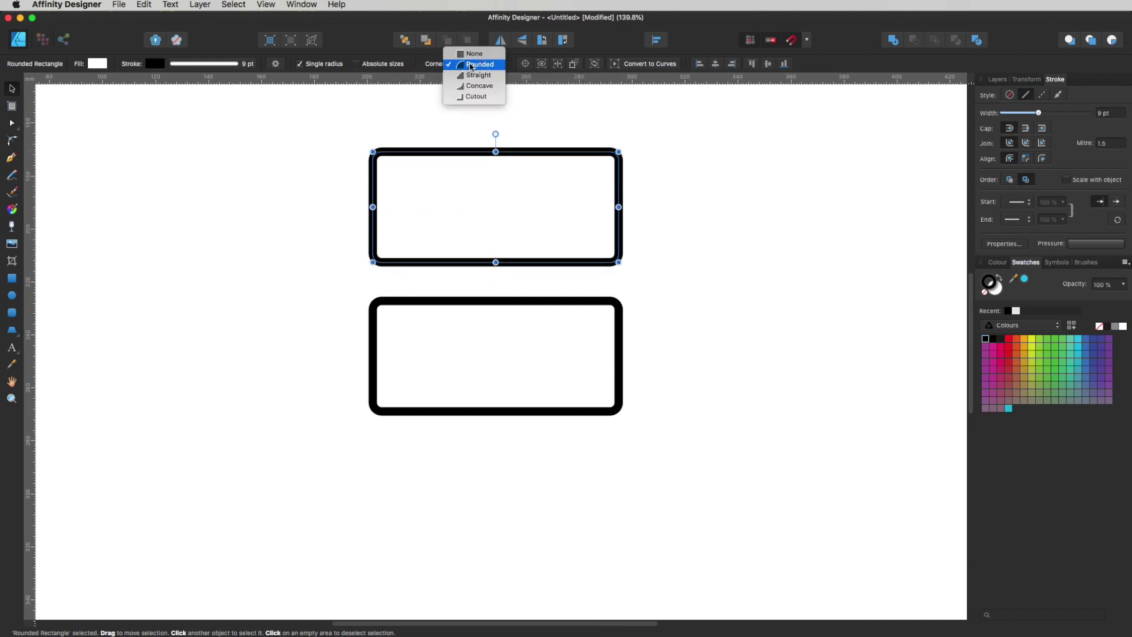
key("Return")
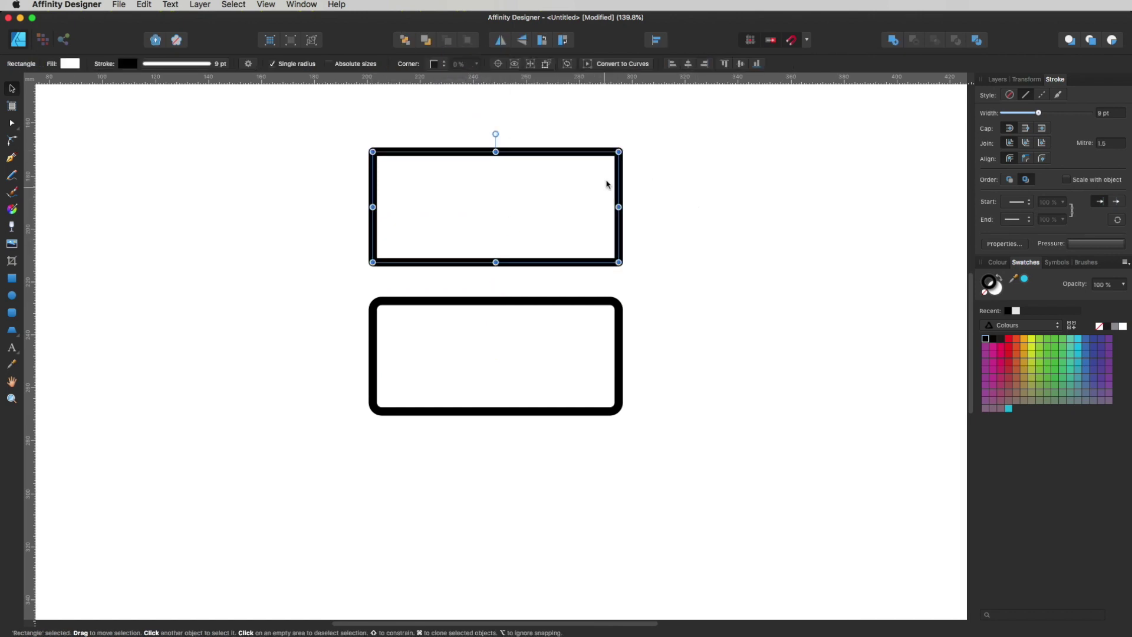
left_click(824, 311)
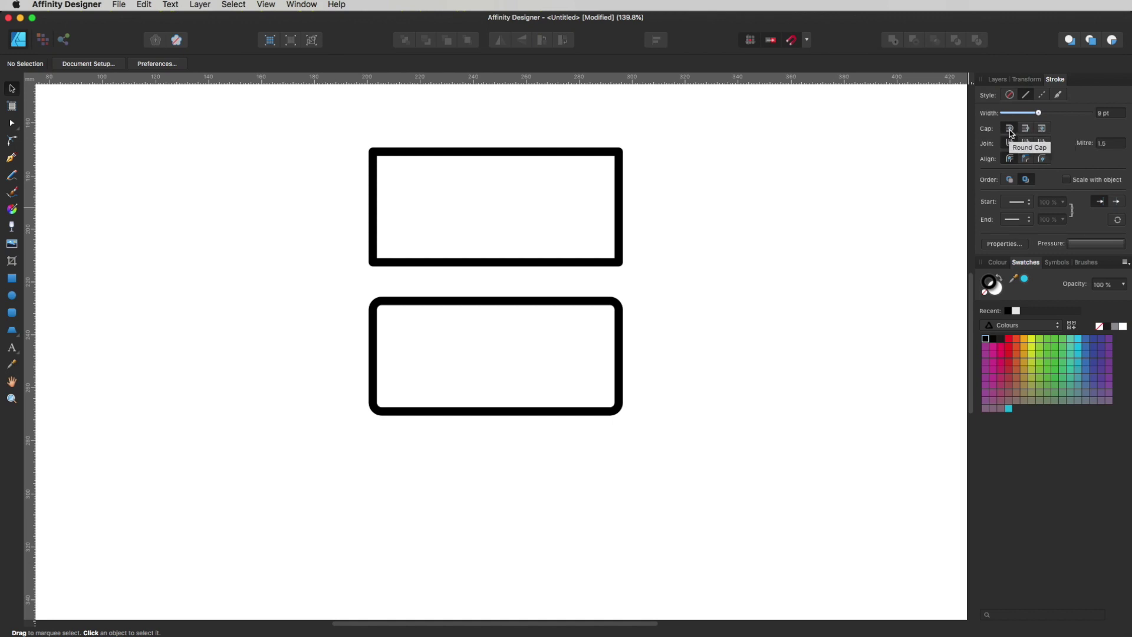
Step: Turn off the single radius for the lower rectangle and set its top-left and top-right corners to 3 %
left_click(538, 328)
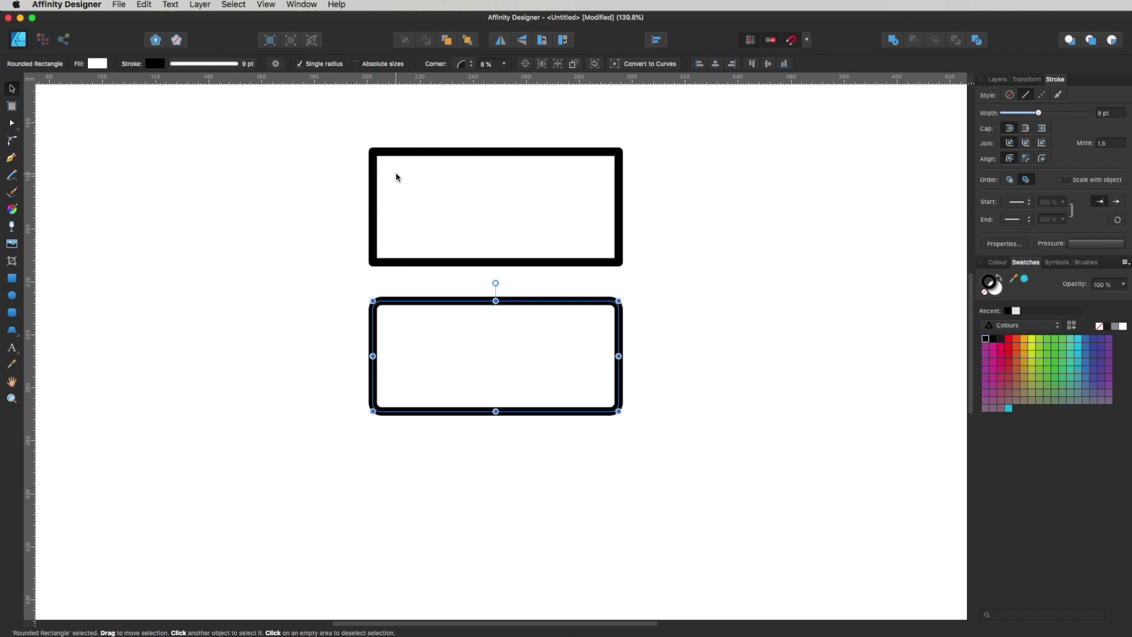
left_click(300, 64)
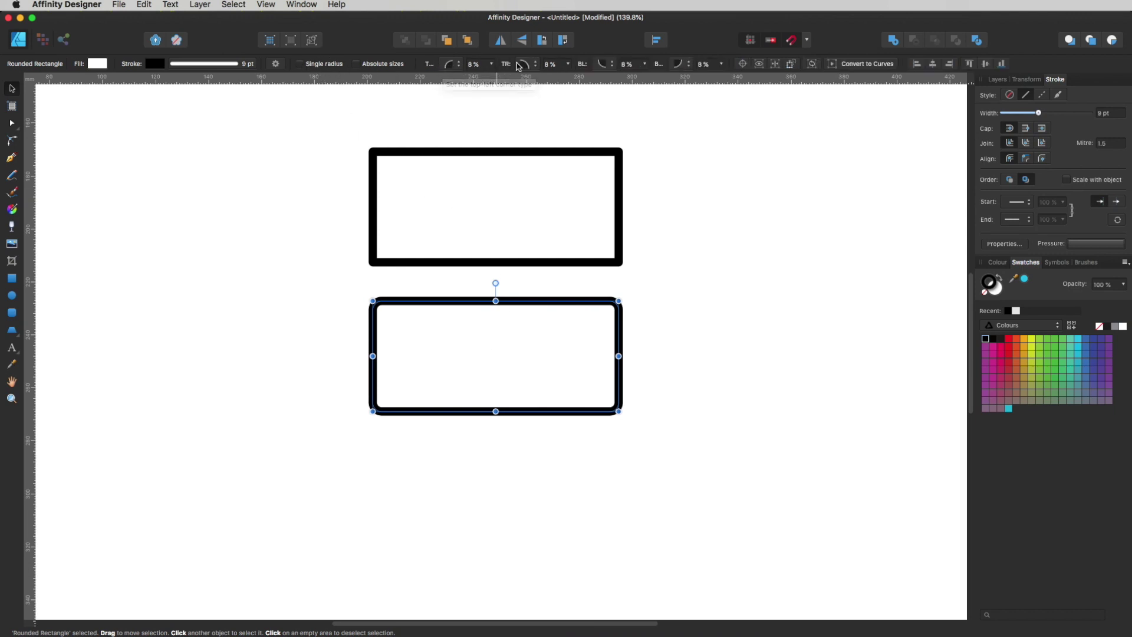
left_click(477, 63)
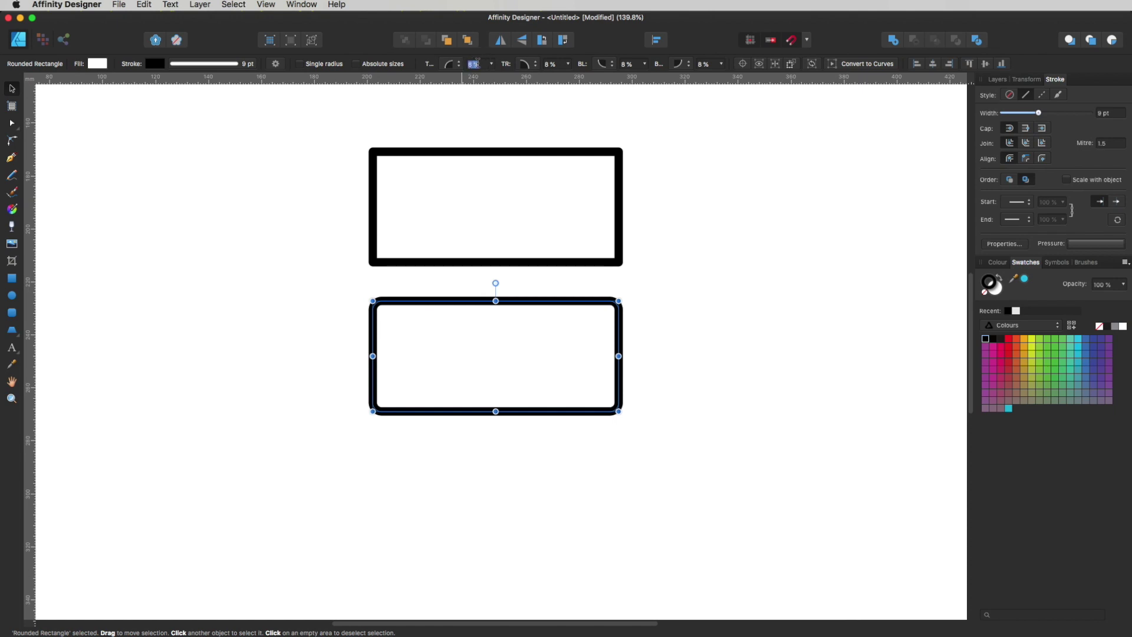
type("3")
key("Tab")
type("3")
left_click(733, 316)
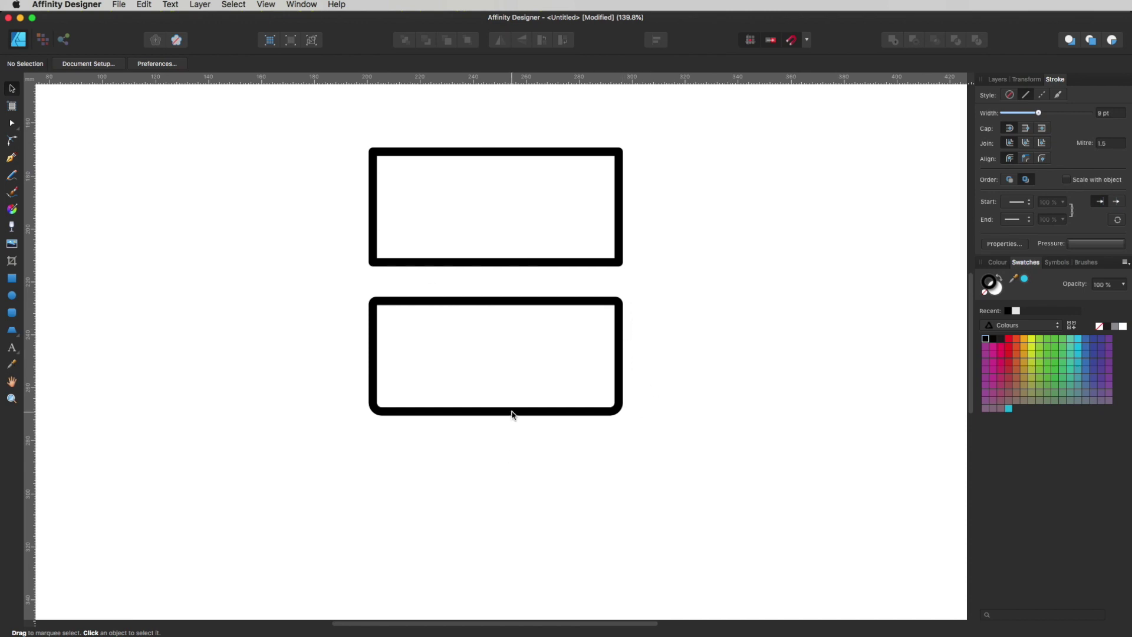
Step: Draw an upright ellipse about 7 mm wide and 13 mm high across the upper part of the lower rectangle's left edge
left_click(539, 384)
left_click_drag(548, 380, 639, 419)
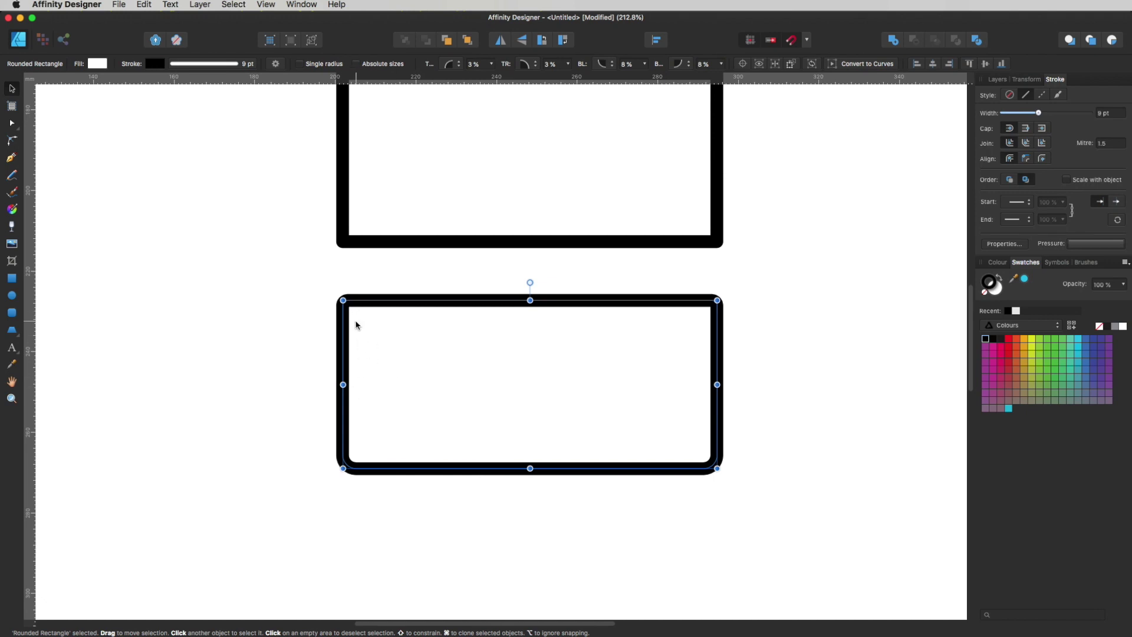
left_click(12, 299)
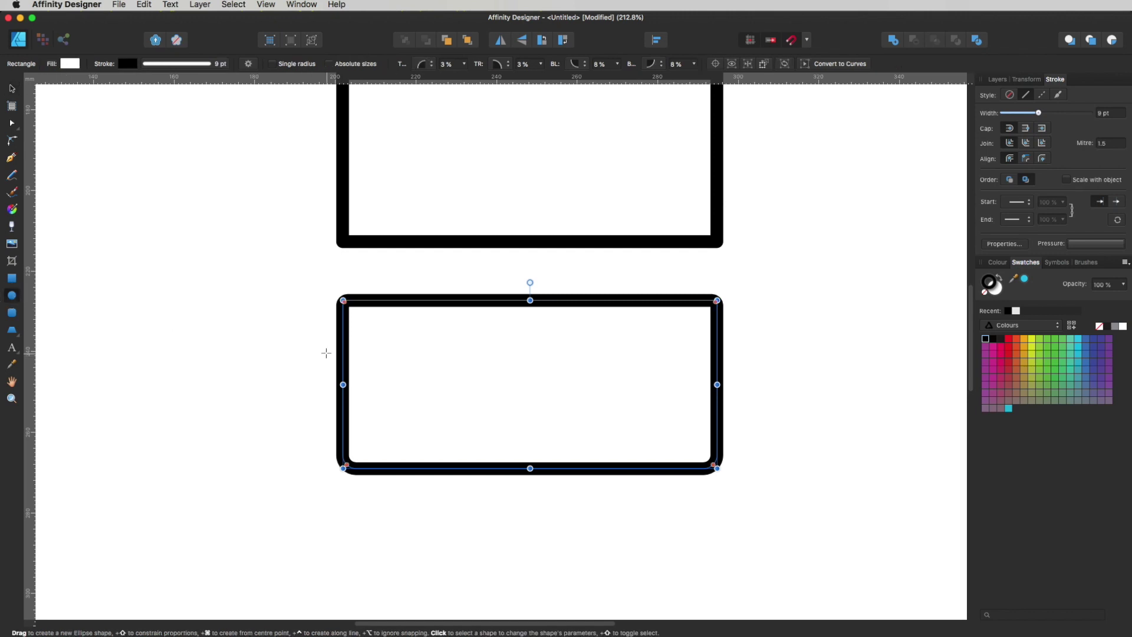
left_click_drag(311, 330, 347, 373)
key("v")
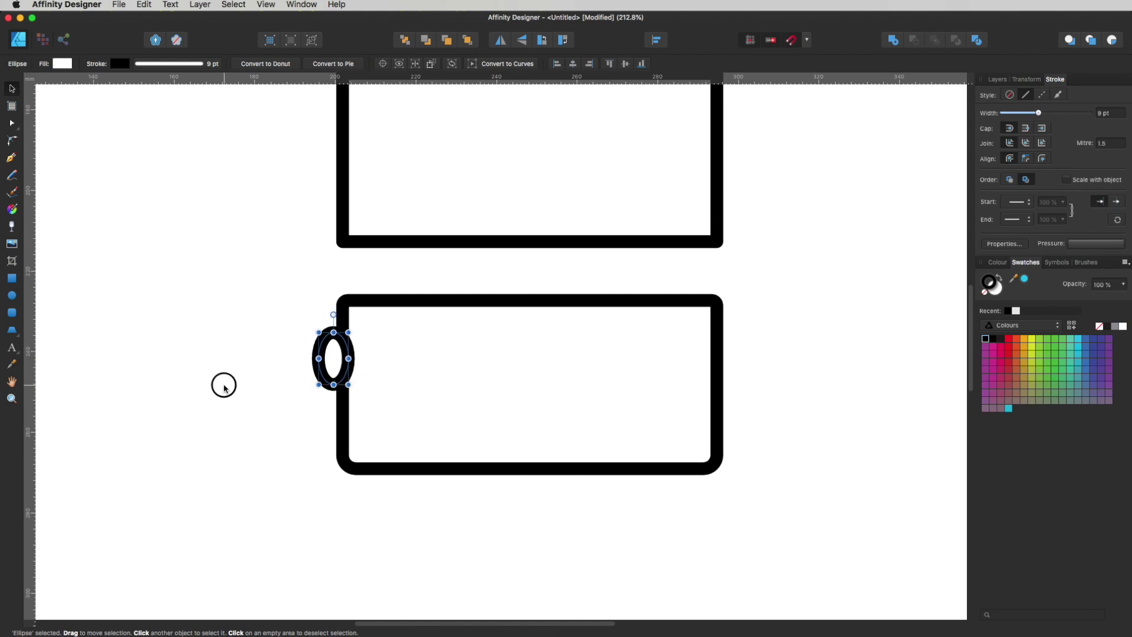
left_click(222, 384)
key("e")
key("v")
left_click(334, 383)
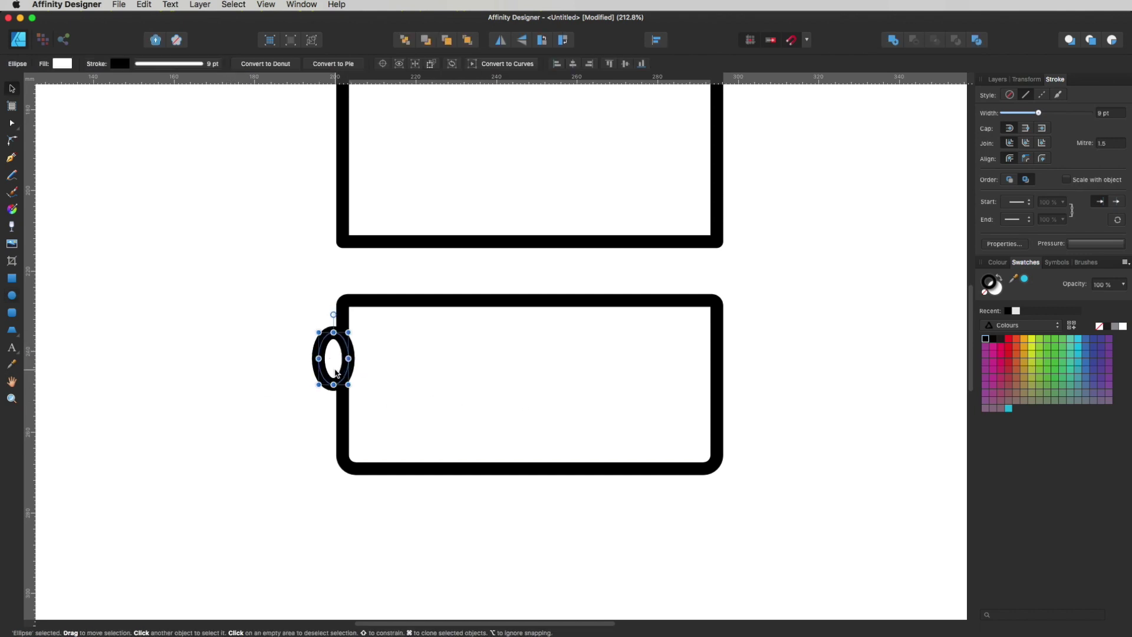
left_click_drag(335, 387, 341, 358)
Step: Subtract the ellipse from the lower rectangle to cut a curved notch into its left edge
key("m")
left_click(548, 425, "alt")
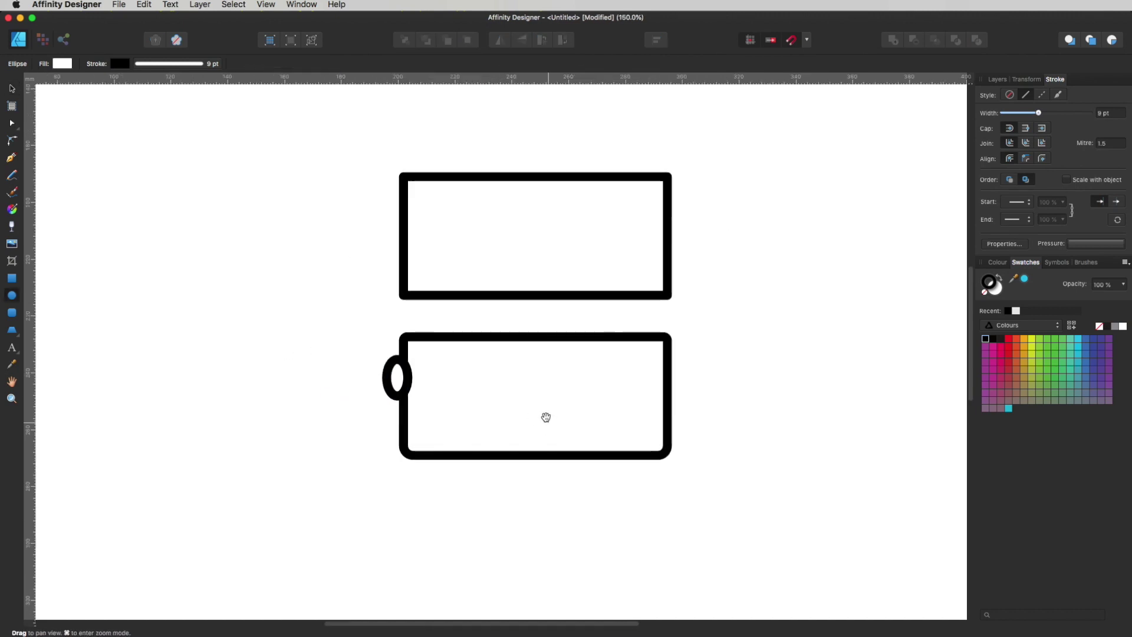
left_click_drag(414, 336, 493, 391)
key("v")
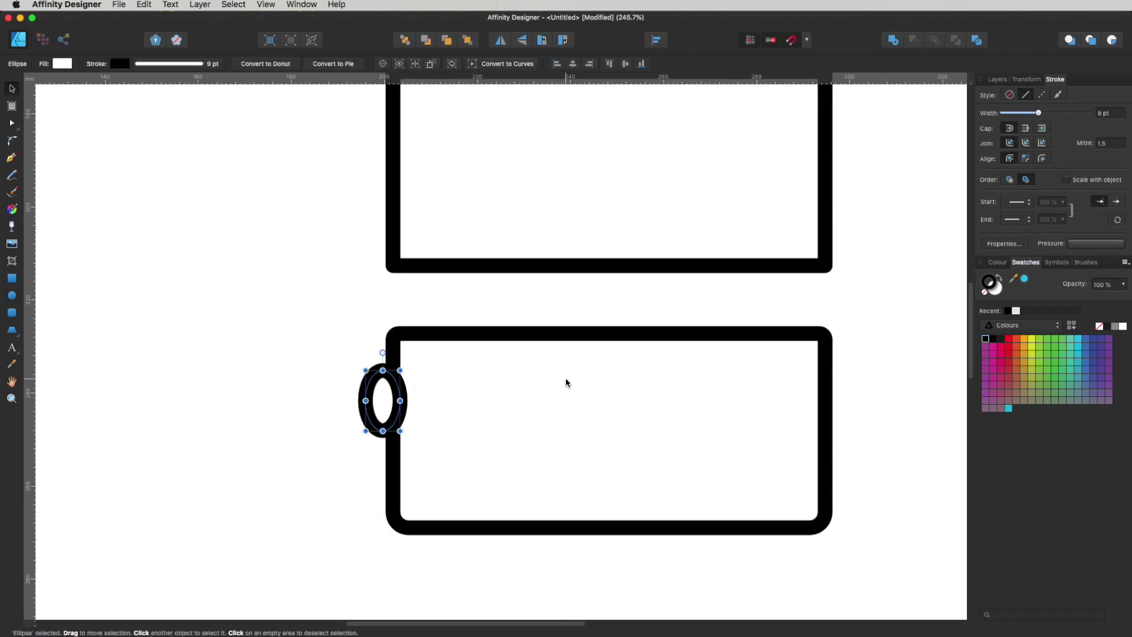
left_click(679, 392, "shift")
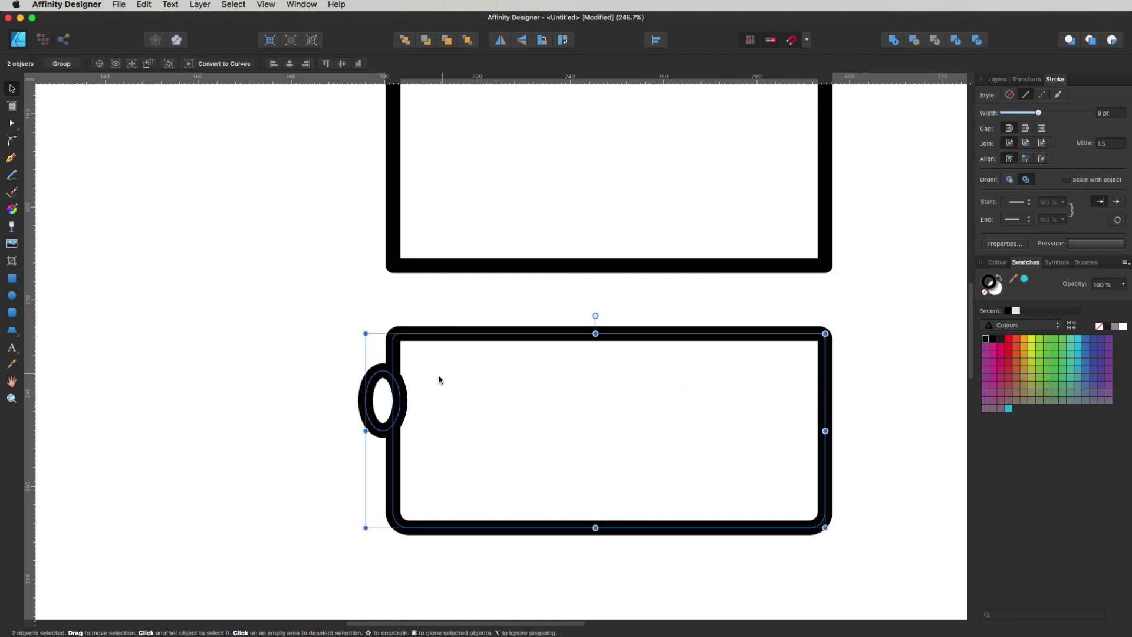
left_click(915, 41)
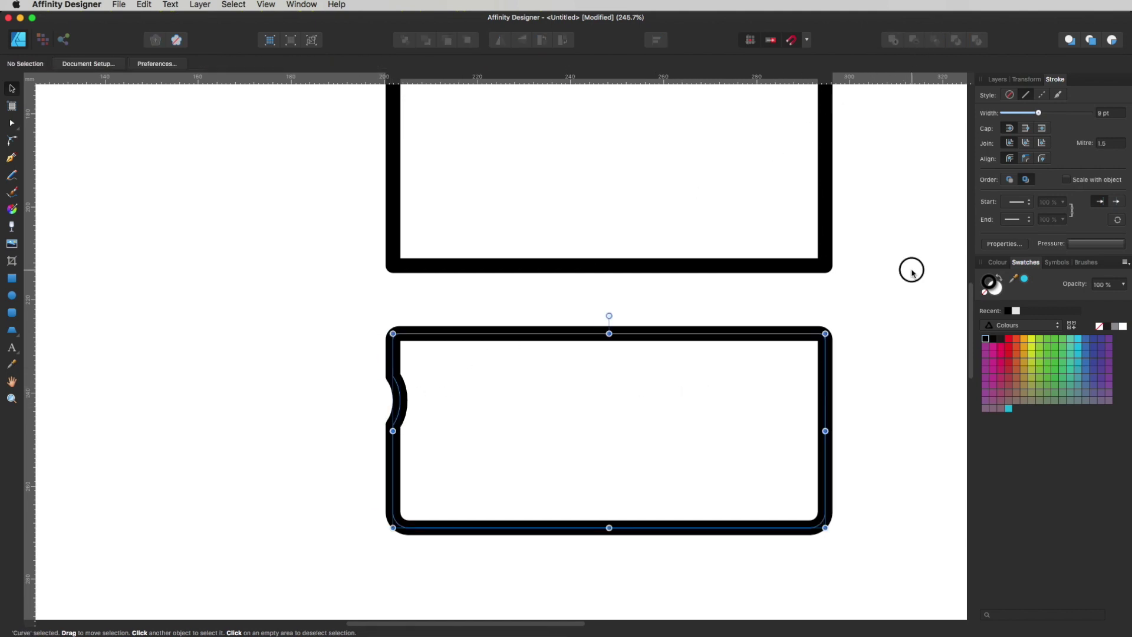
left_click(912, 271)
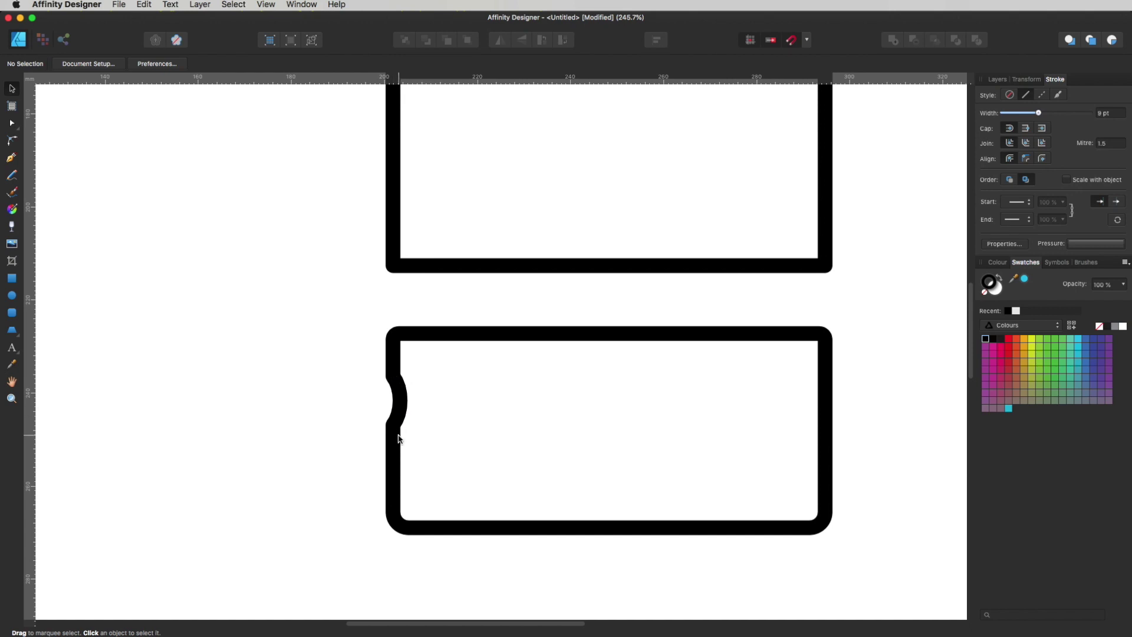
Step: Duplicate the notched rectangle sideways so it overlaps the original, and flip the copy horizontally to put its notch on the opposite edge
scroll(723, 453, "down", 3)
left_click_drag(723, 453, 570, 435)
key("m")
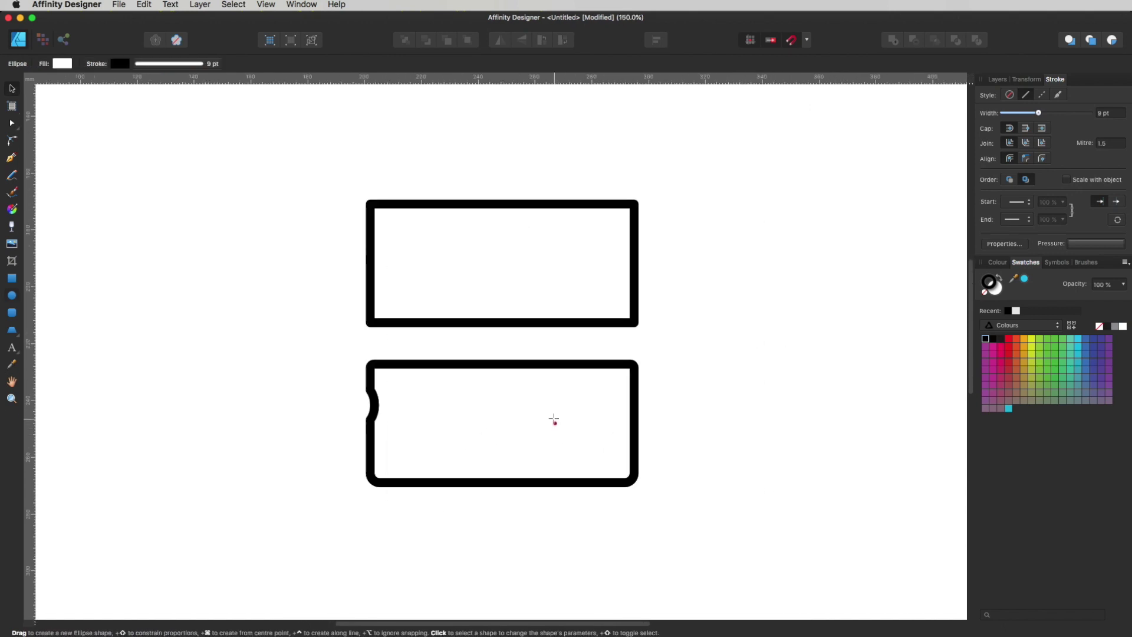
key("v")
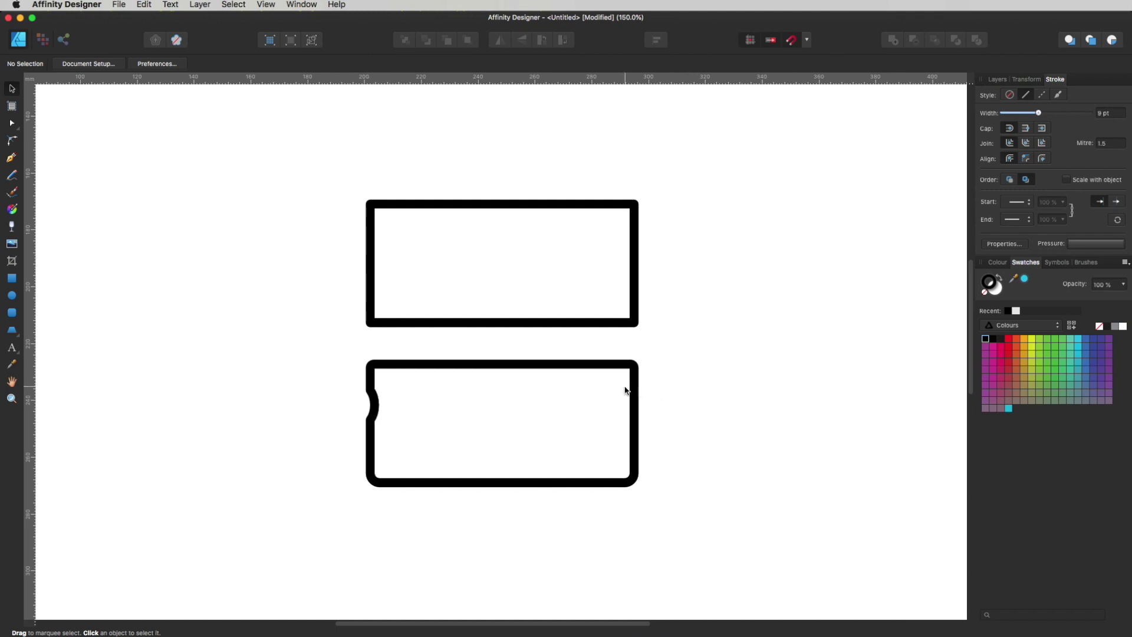
left_click(534, 426)
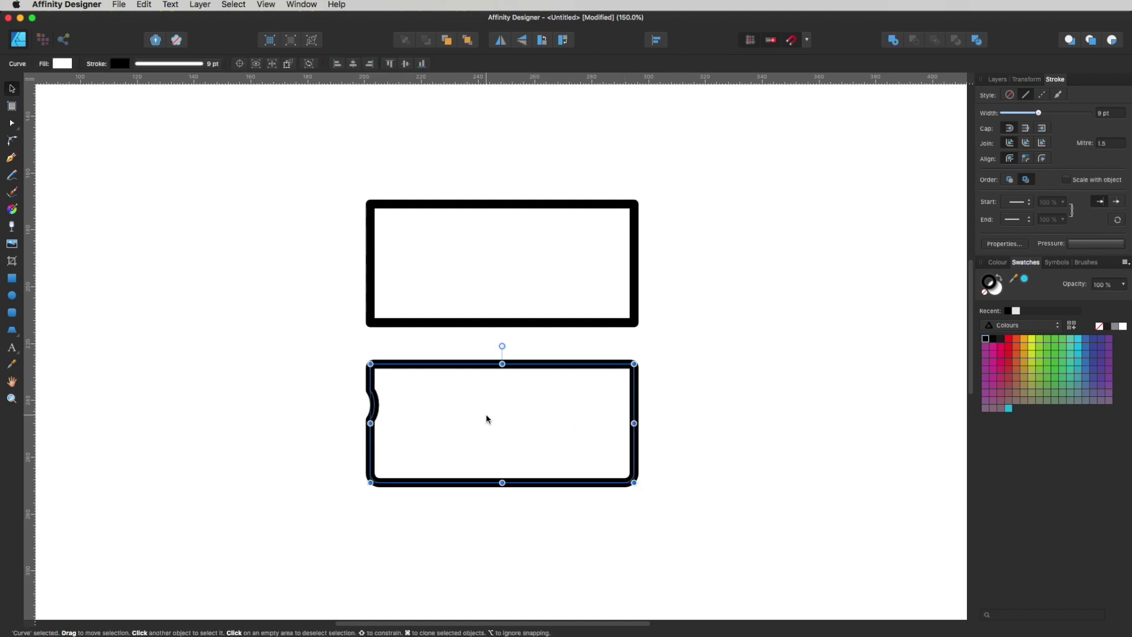
left_click(450, 415)
left_click_drag(449, 414, 609, 427)
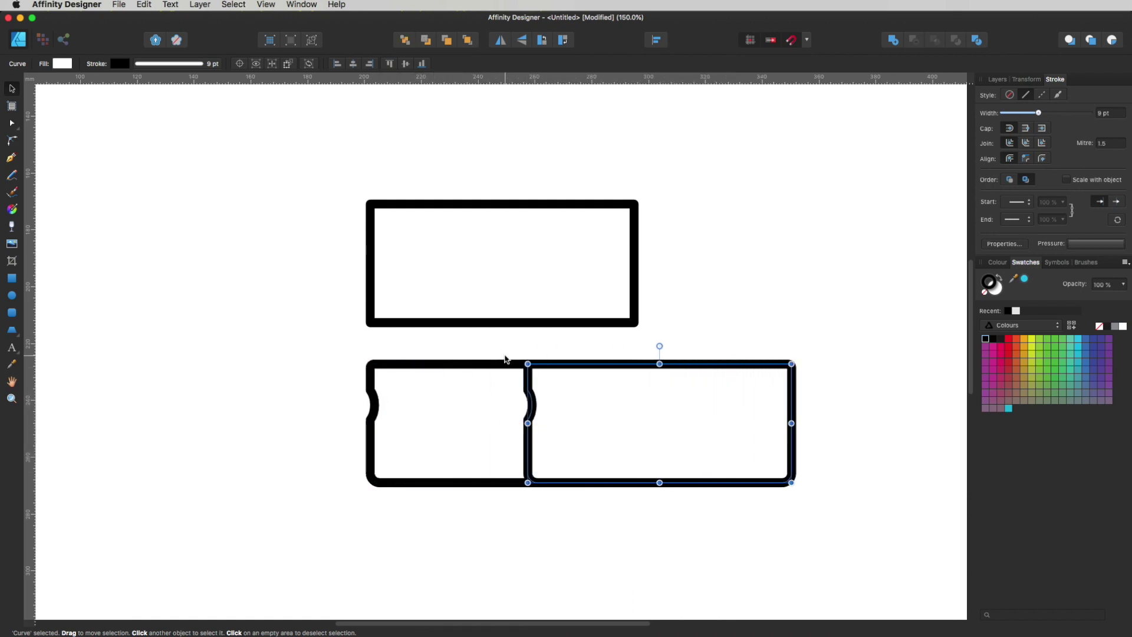
left_click(502, 43)
left_click(776, 232)
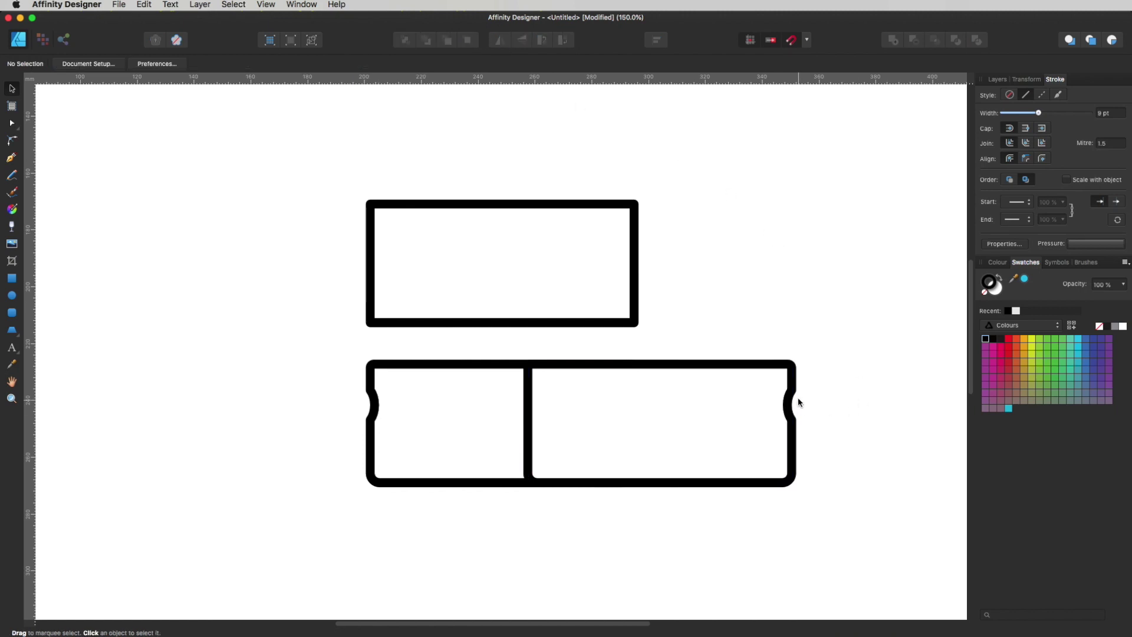
Step: Move the flipped copy almost fully over the original and merge both into one shape with a notch on each side
left_click_drag(755, 437, 614, 445)
left_click(376, 439, "shift")
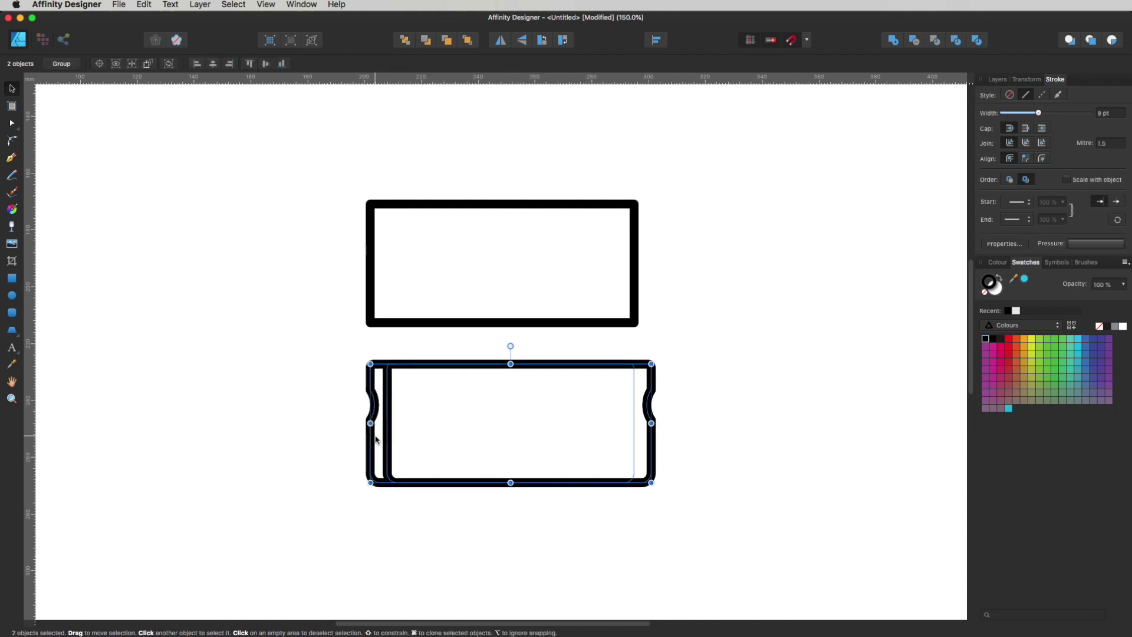
left_click(892, 41)
left_click(793, 392)
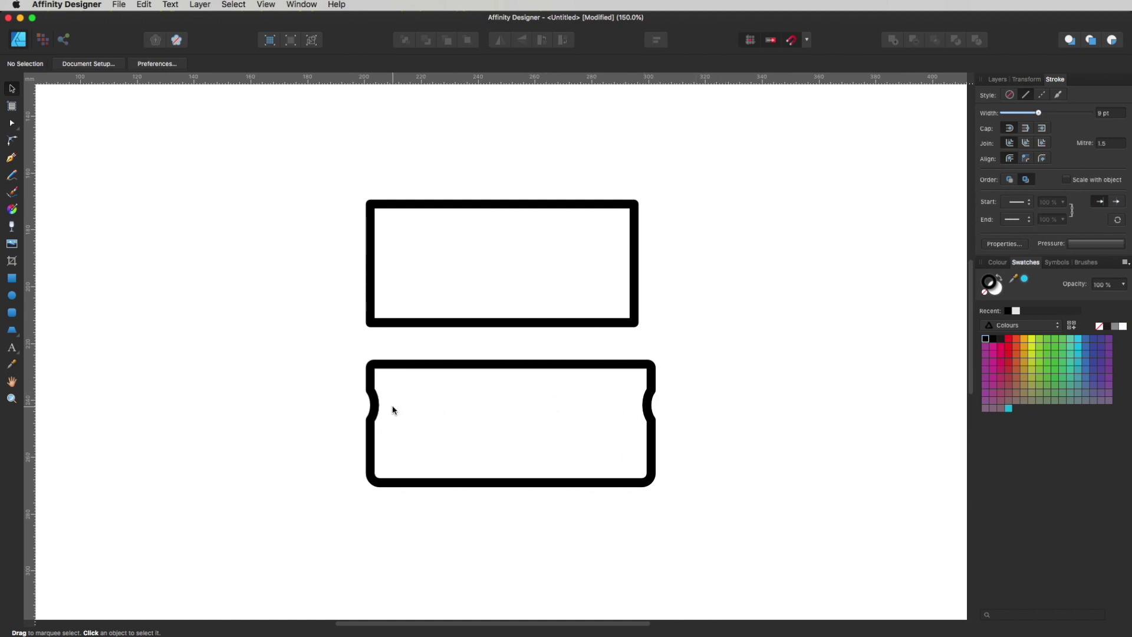
Step: Narrow the merged shape slightly by moving all the nodes of its right edge inward together
left_click(636, 394)
key("a")
left_click_drag(676, 353, 620, 483)
left_click(641, 483)
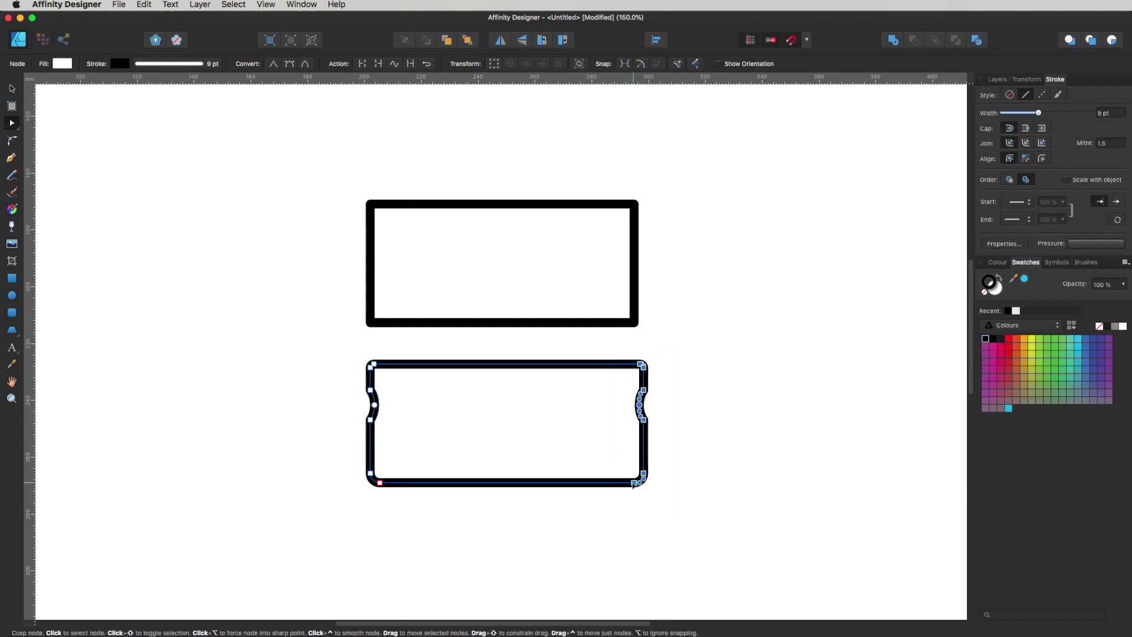
key("Escape")
Step: Draw a straight horizontal line across the notched shape, joining the upper corners of the two notches with the Pen tool
scroll(599, 447, "left", 3)
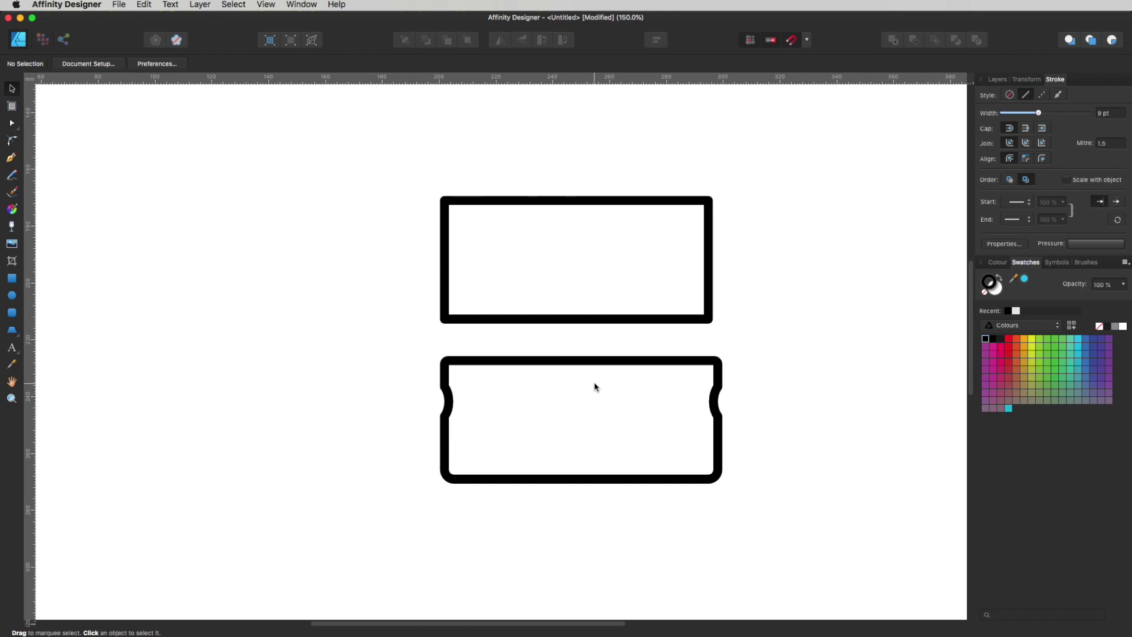
key("p")
left_click(445, 386)
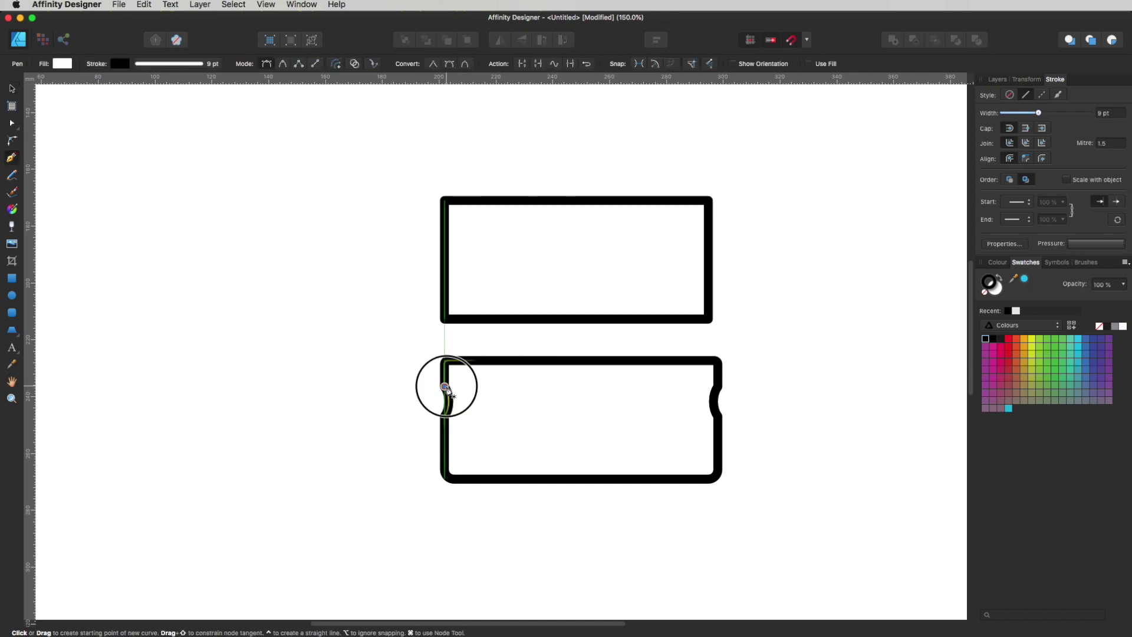
left_click(717, 386)
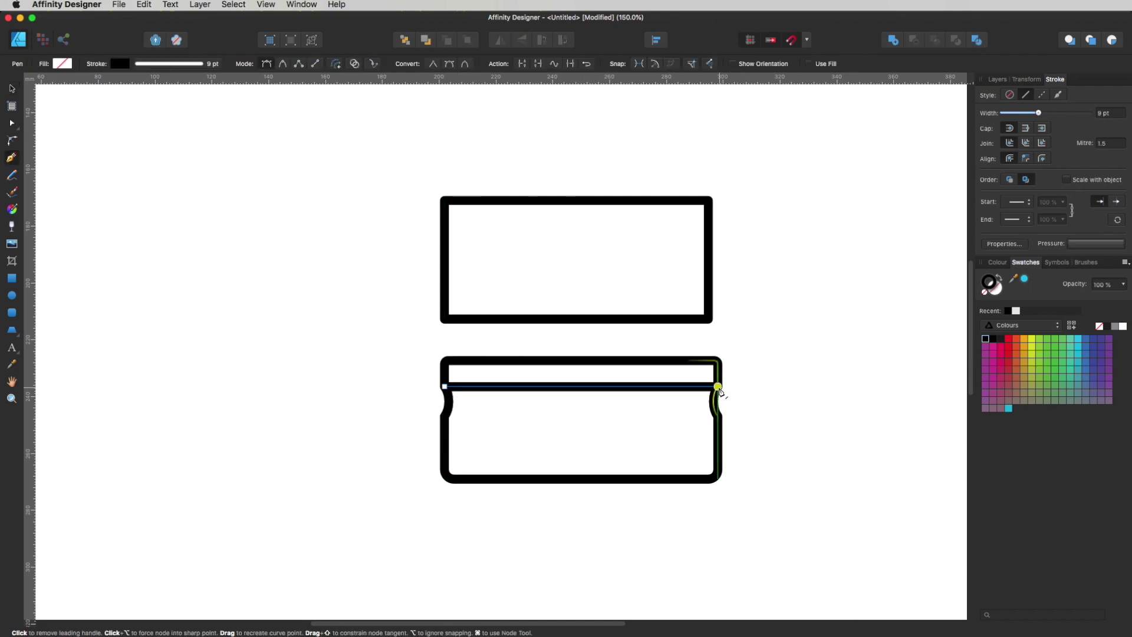
key("Escape")
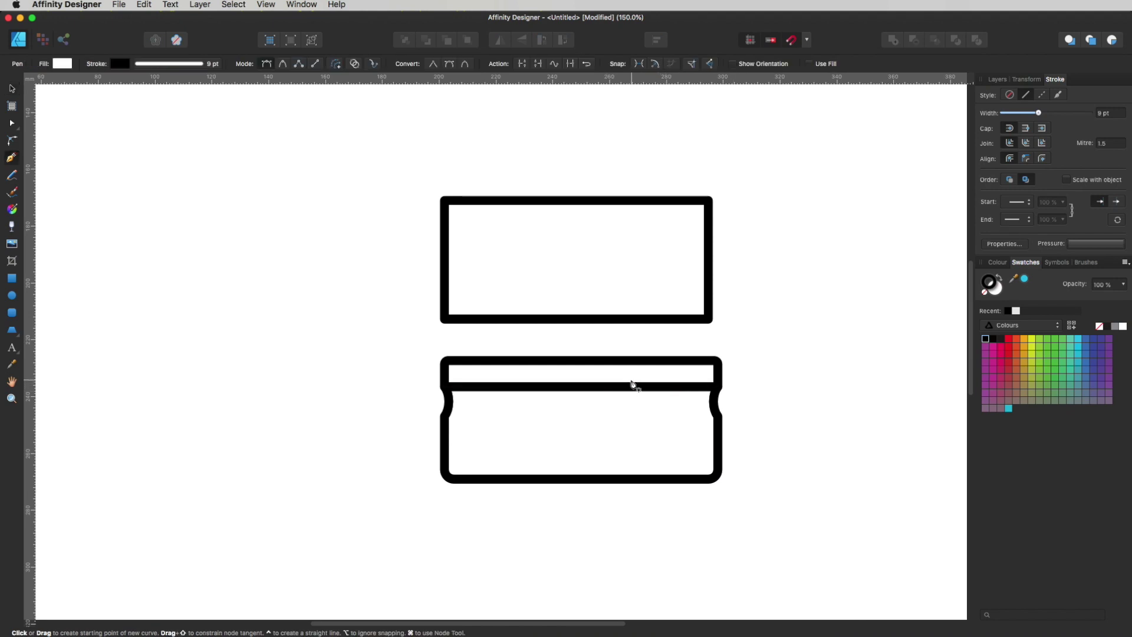
Step: Duplicate the horizontal line straight down to the lower corners of the two notches
key("v")
left_click(629, 387)
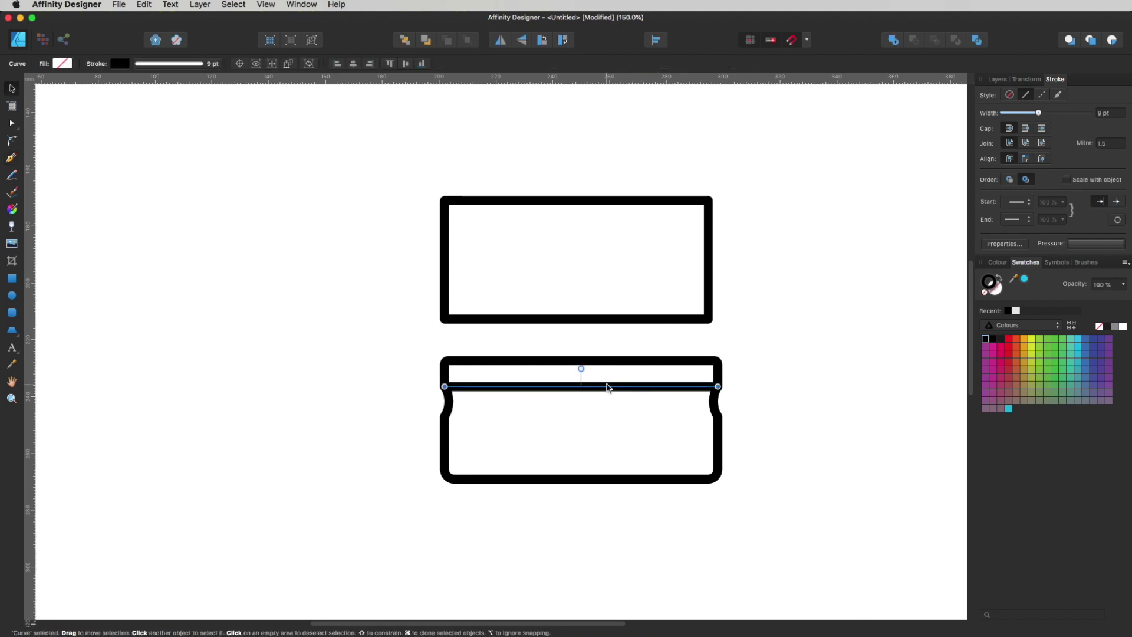
left_click(646, 390)
left_click(652, 388)
left_click_drag(652, 388, 677, 420)
left_click(740, 406)
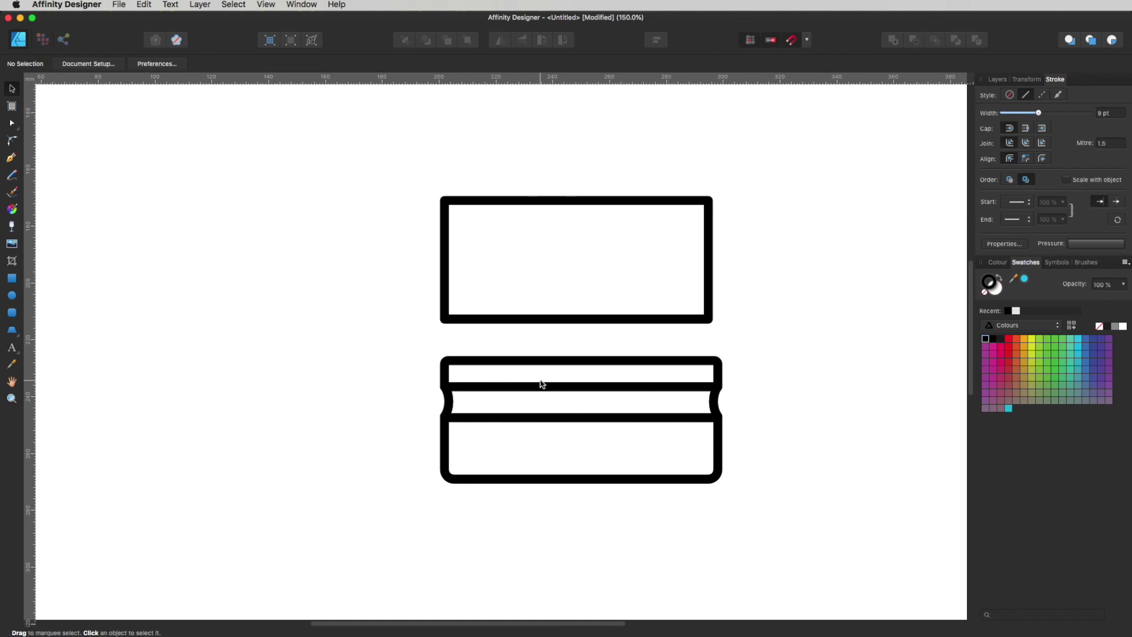
Step: Centre the plain rectangle on the notched shape's top edge and lower its upper edge to about 10 mm high
left_click(621, 318)
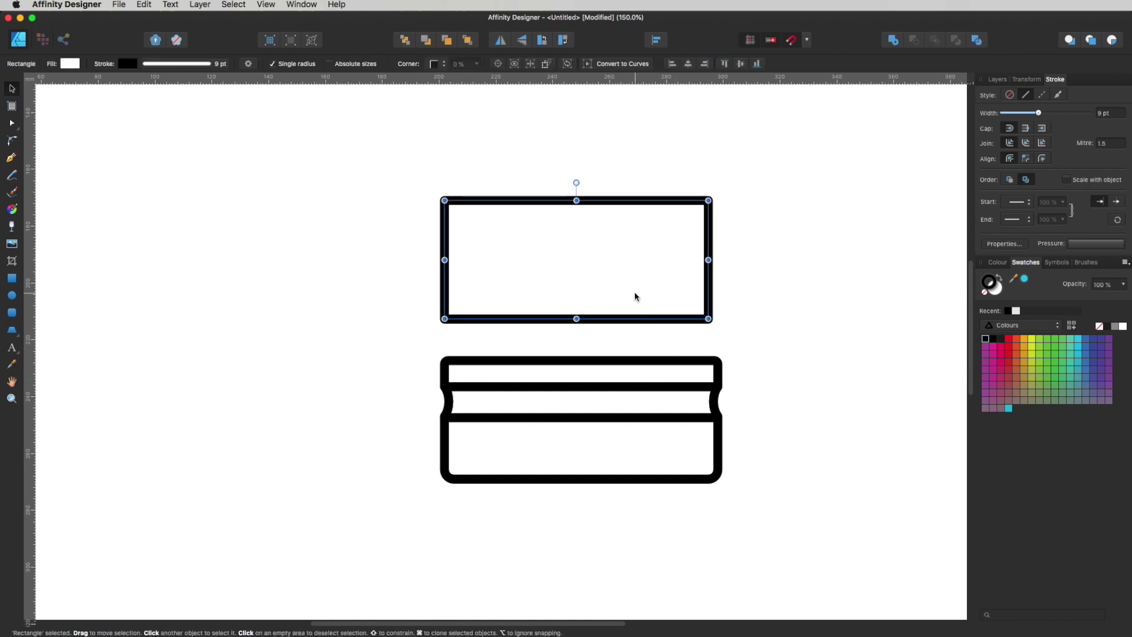
left_click_drag(626, 268, 633, 313)
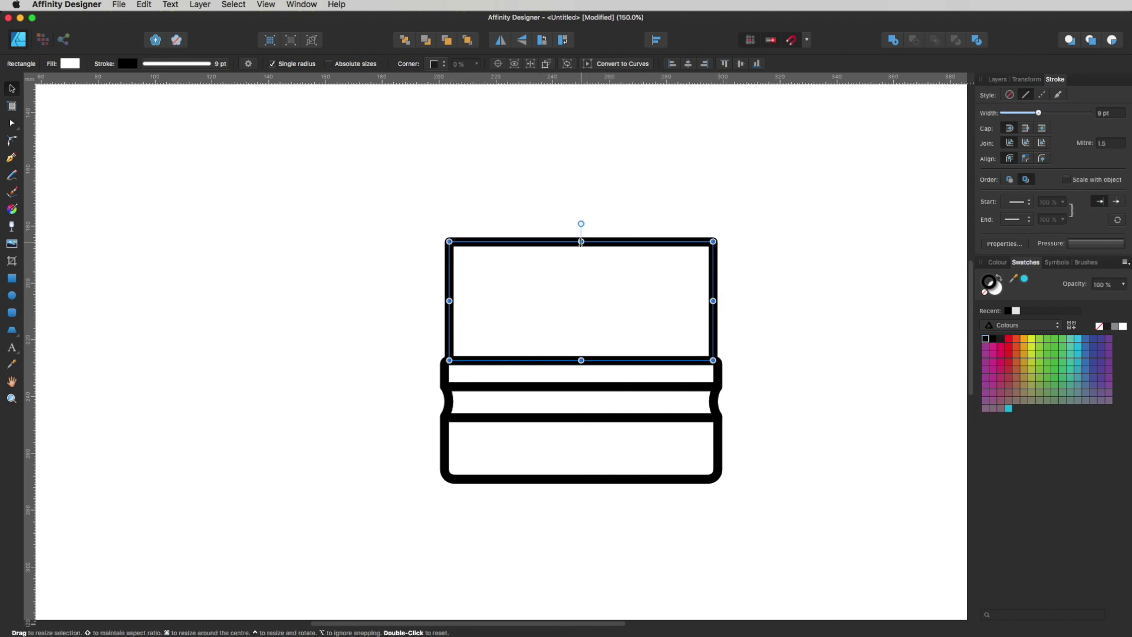
left_click_drag(581, 241, 581, 332)
left_click(683, 273)
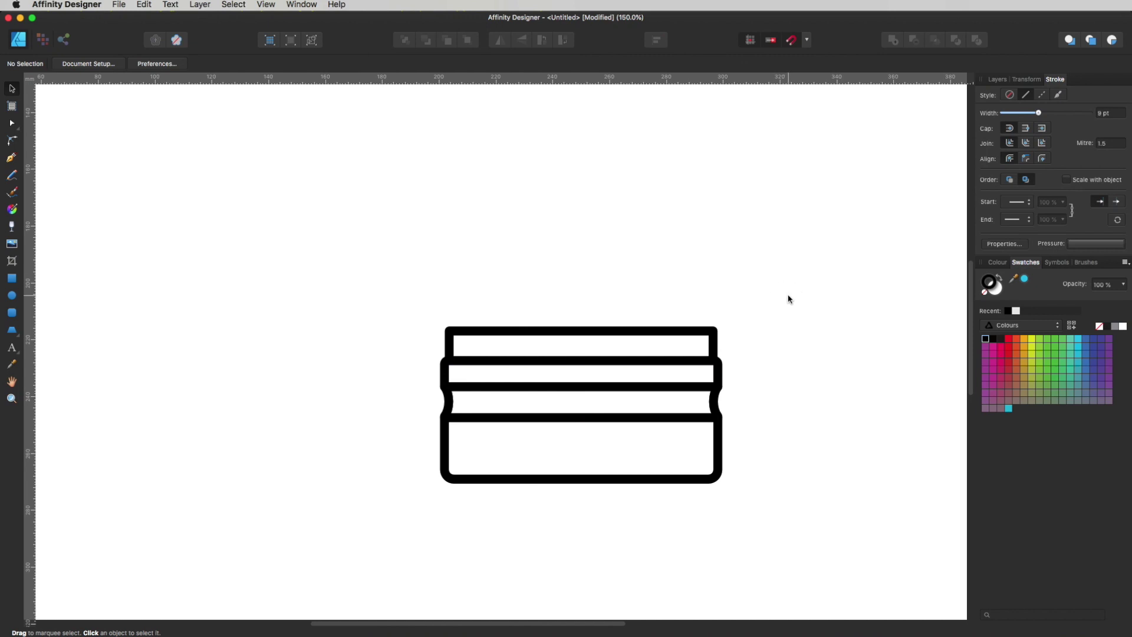
Step: Select all four parts of the outlined piece and move them from the page centre to its left side
scroll(640, 332, "down", 3)
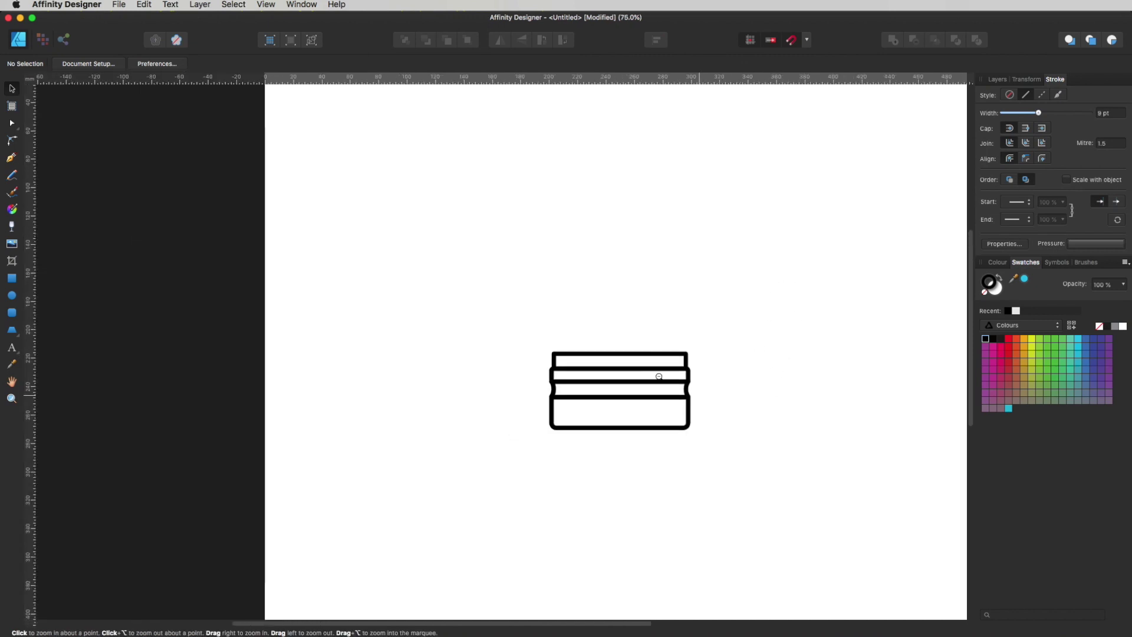
left_click_drag(713, 361, 720, 337)
left_click_drag(741, 248, 505, 425)
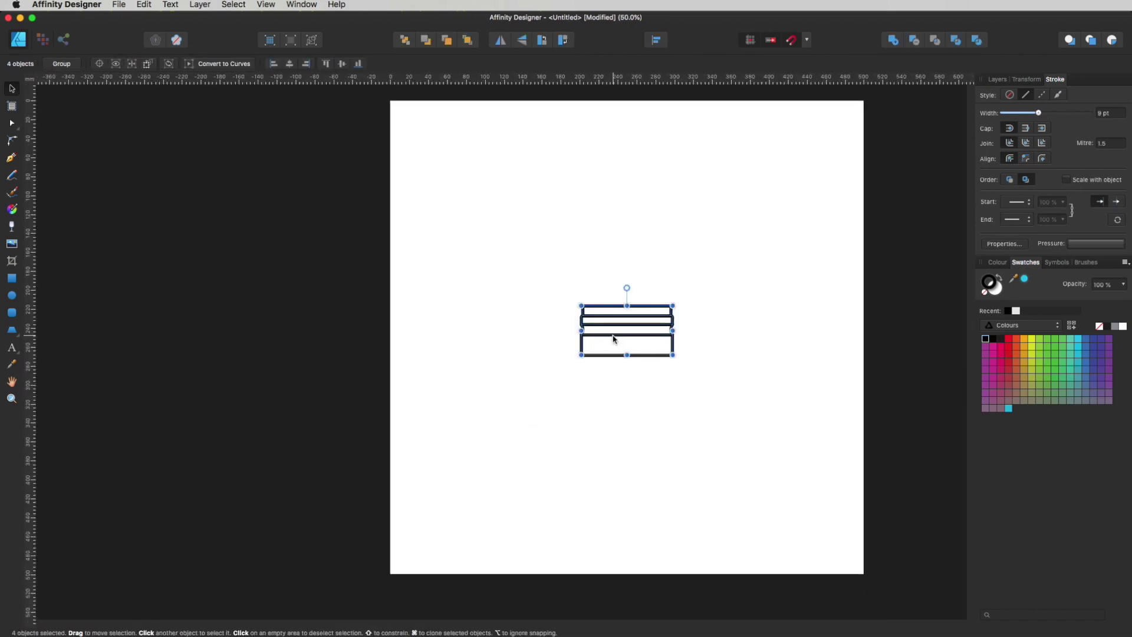
left_click_drag(613, 339, 458, 392)
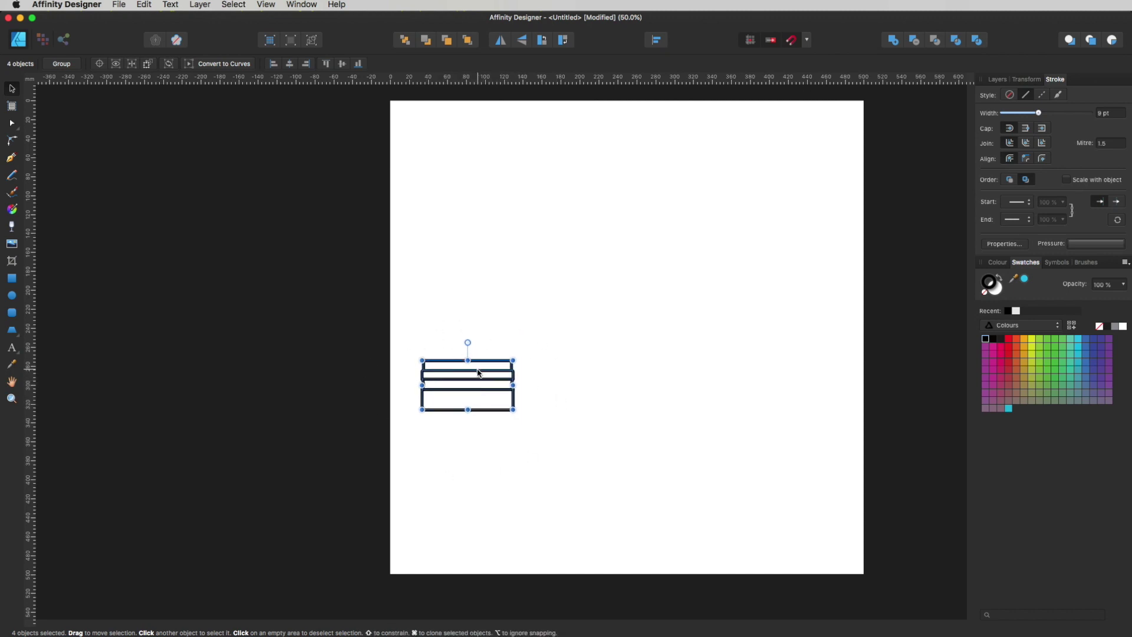
Step: Duplicate the outlined piece directly below the original and rotate the copy by 180°
left_click_drag(472, 395, 470, 464)
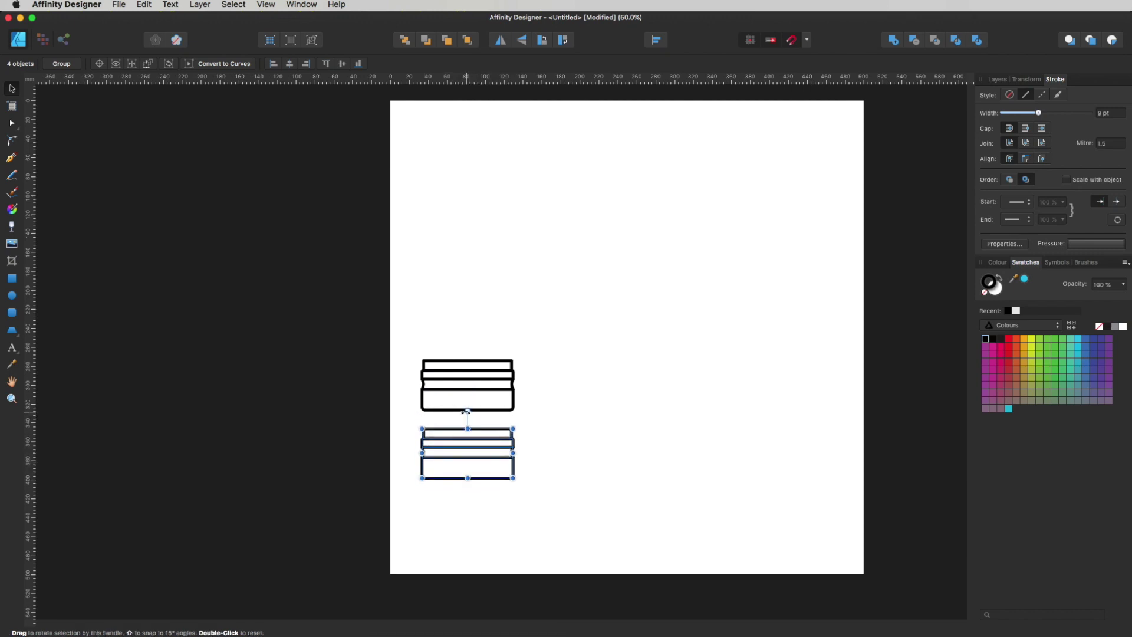
left_click_drag(466, 411, 468, 505)
scroll(505, 473, "right", 3)
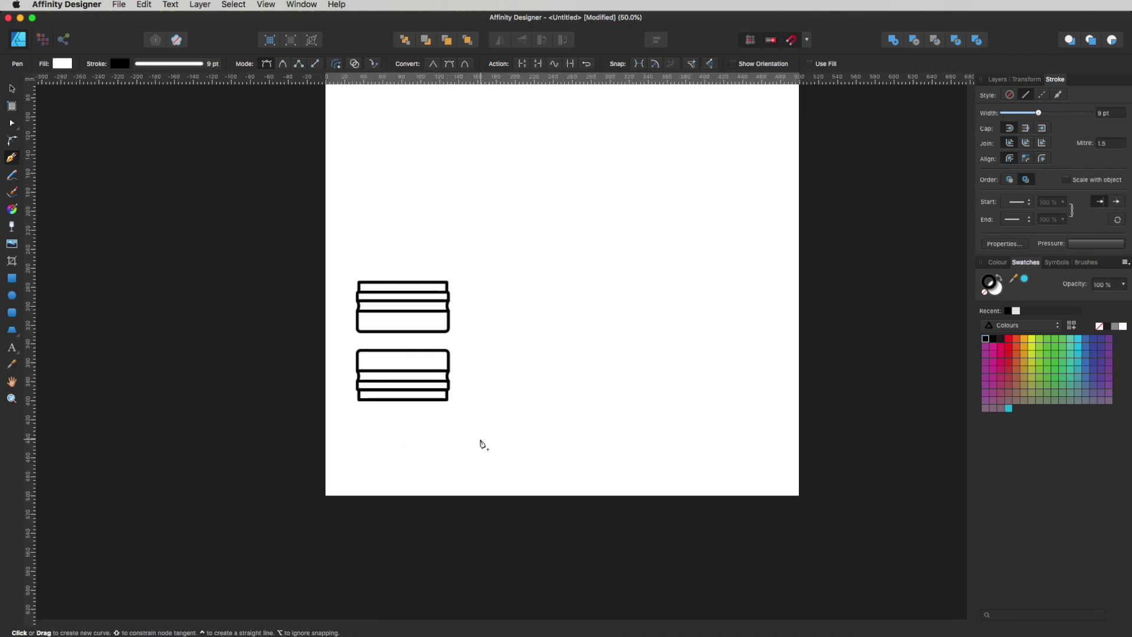
left_click_drag(409, 362, 298, 372)
key("p")
left_click(287, 368)
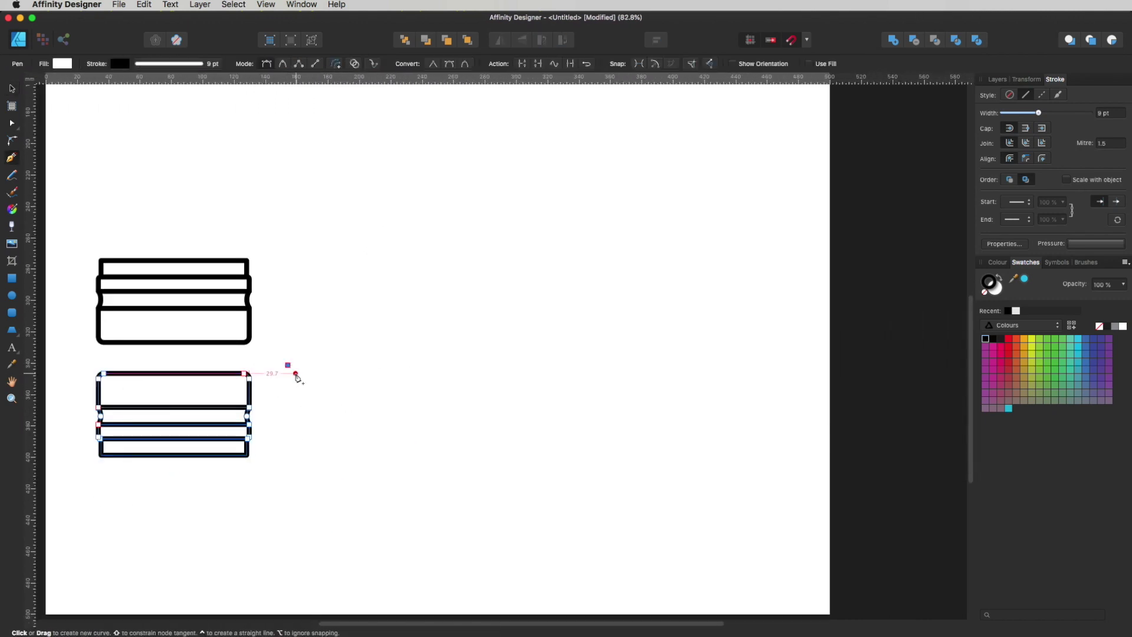
key("v")
left_click(303, 368)
Step: Draw a trapezoid about 150 mm wide and 88 mm high beside the outlined pieces and rotate it by 180°
key("m")
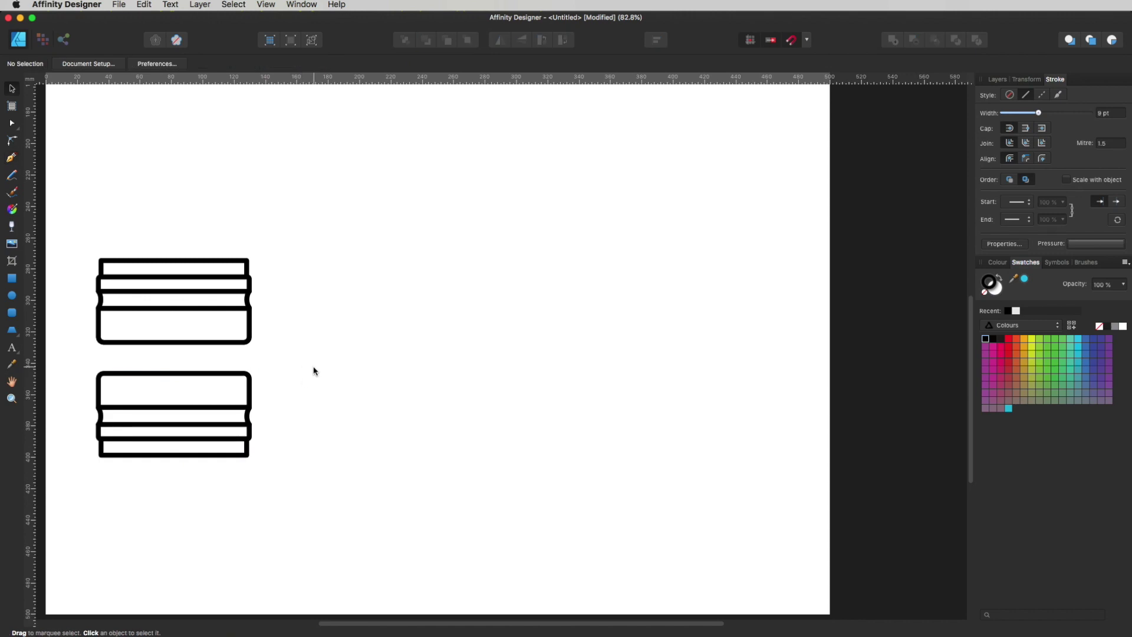
scroll(710, 335, "down", 2)
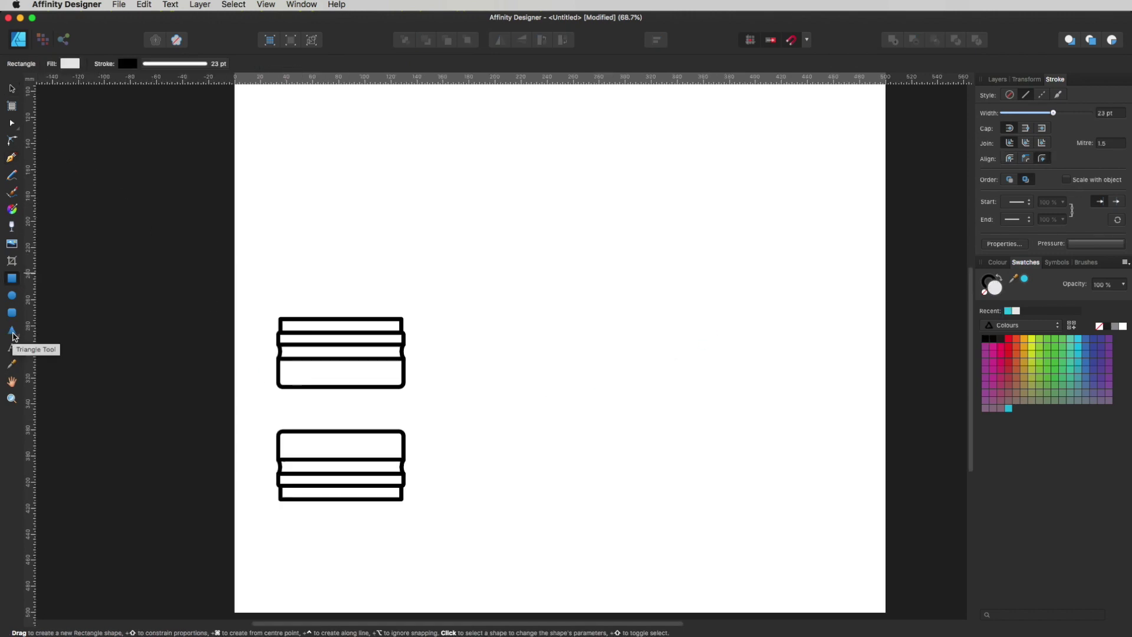
left_click_drag(13, 335, 64, 366)
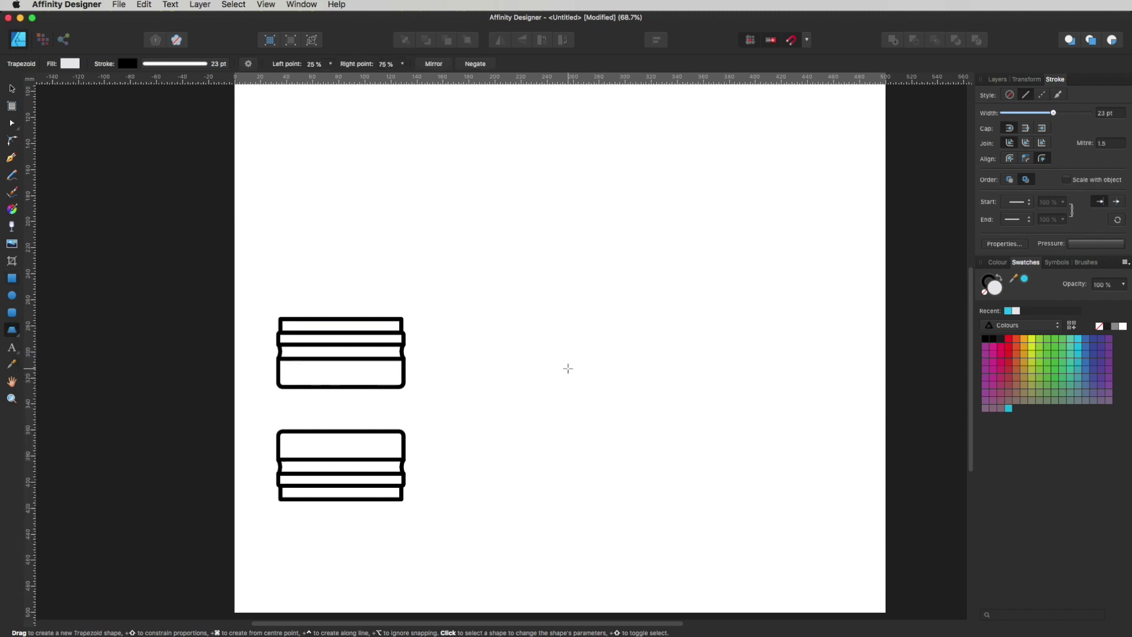
left_click_drag(513, 344, 708, 461)
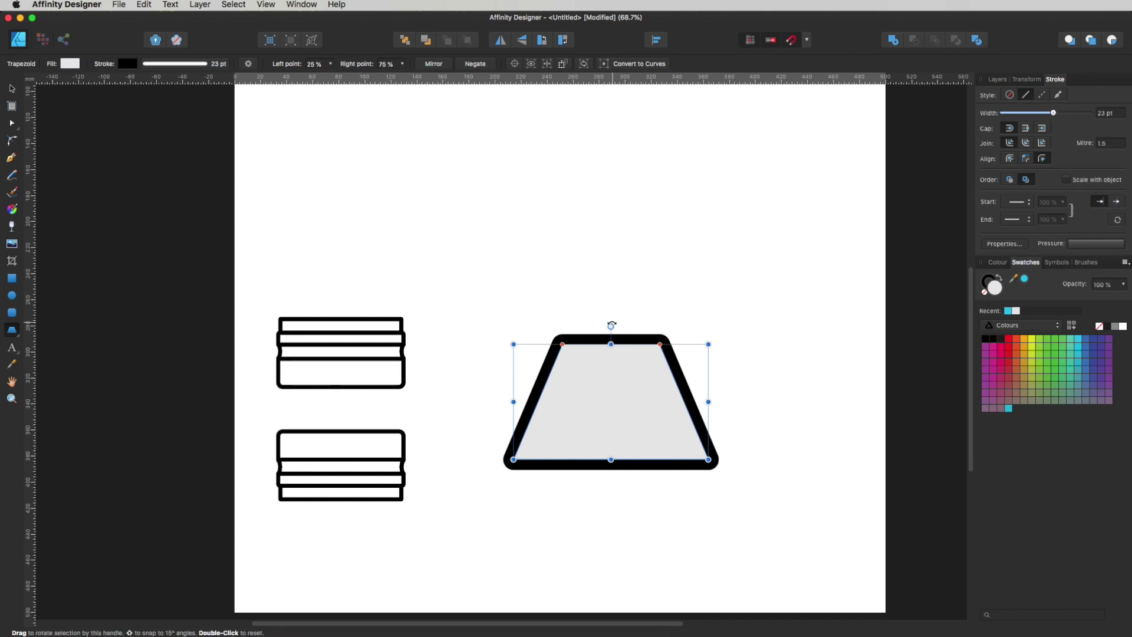
left_click_drag(611, 329, 603, 529)
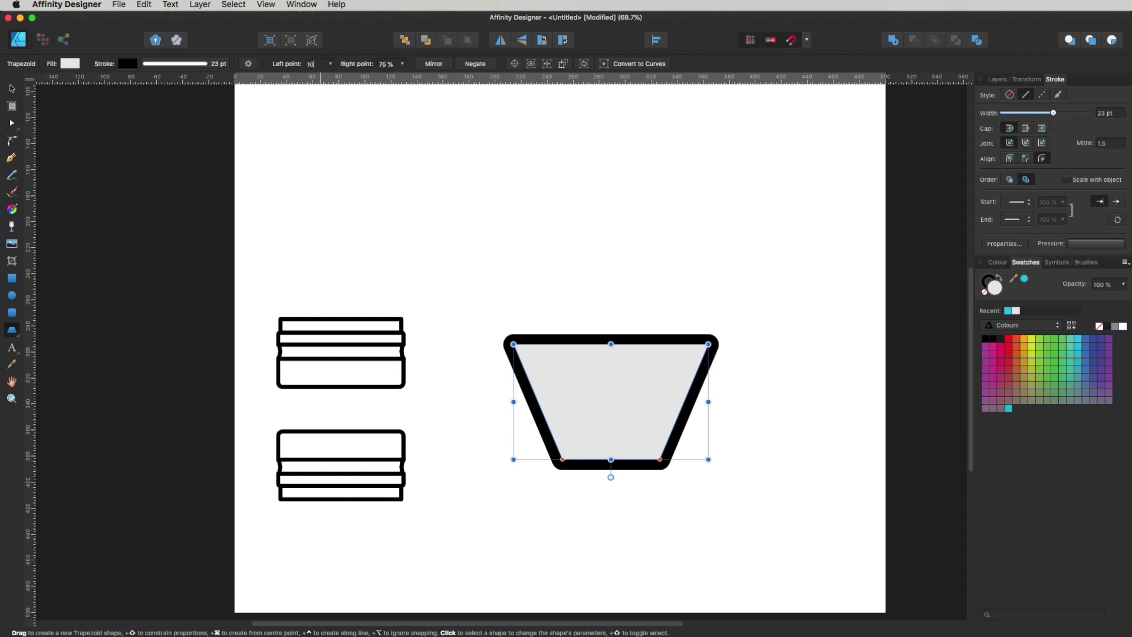
Step: Set the trapezoid's left point to 10 % and its right point to 90 %
key("Tab")
type("90")
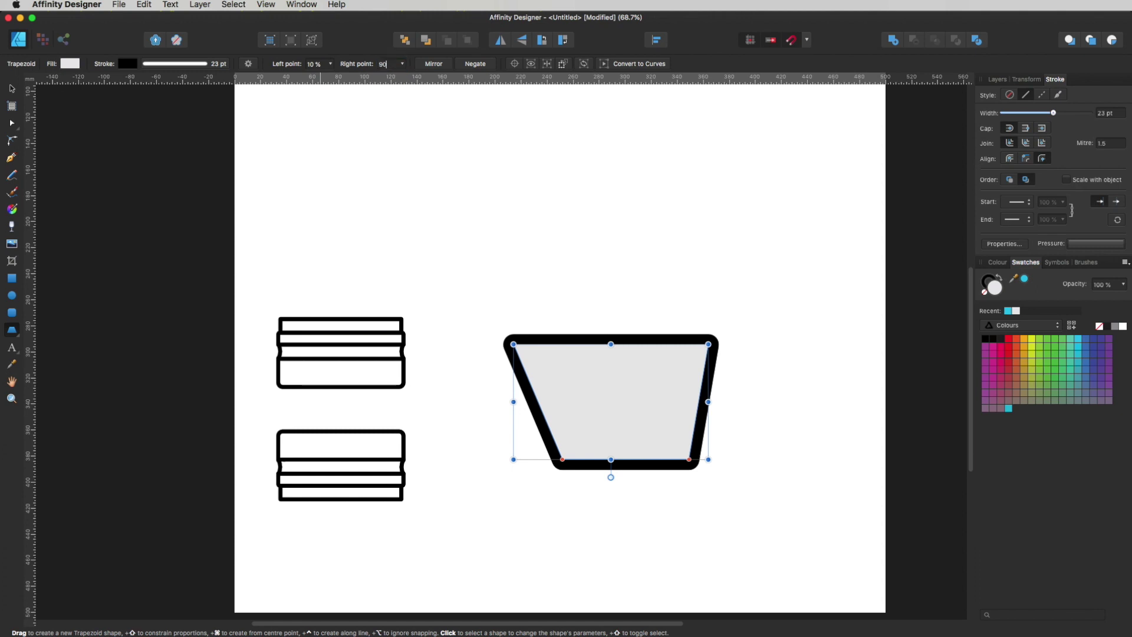
key("Return")
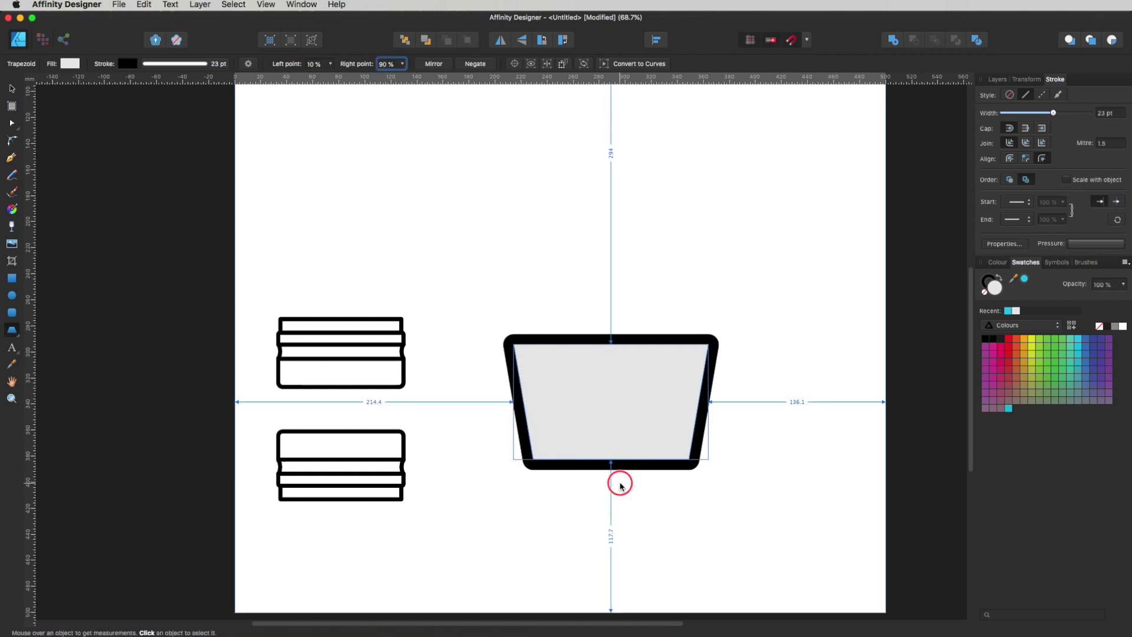
left_click(716, 459)
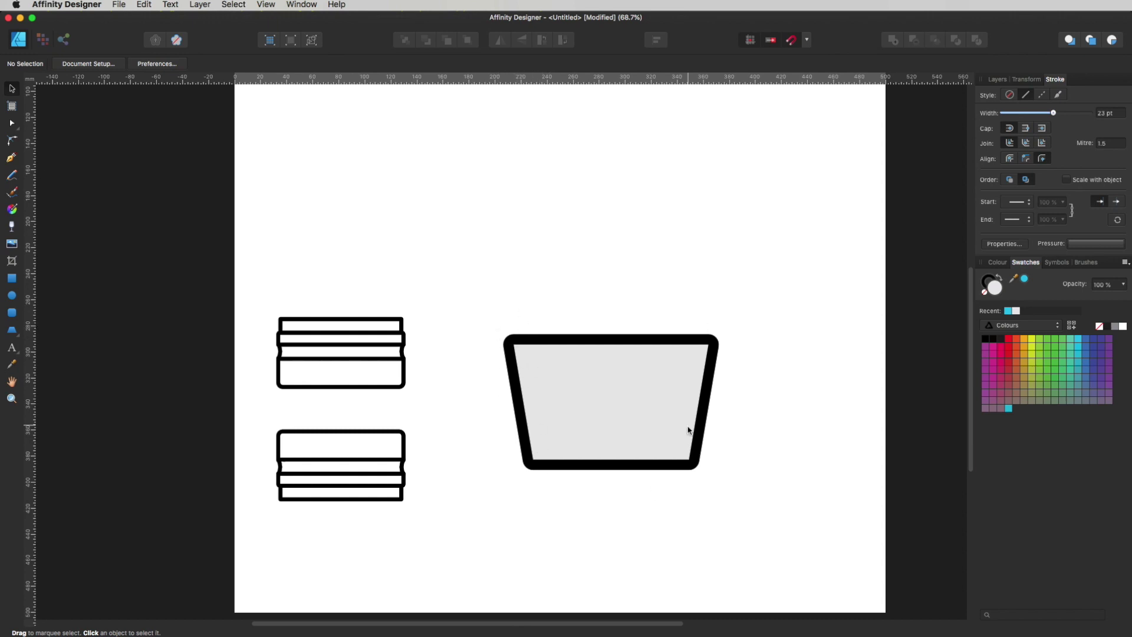
Step: Fill the trapezoid with cyan and convert it to curves
left_click(603, 384)
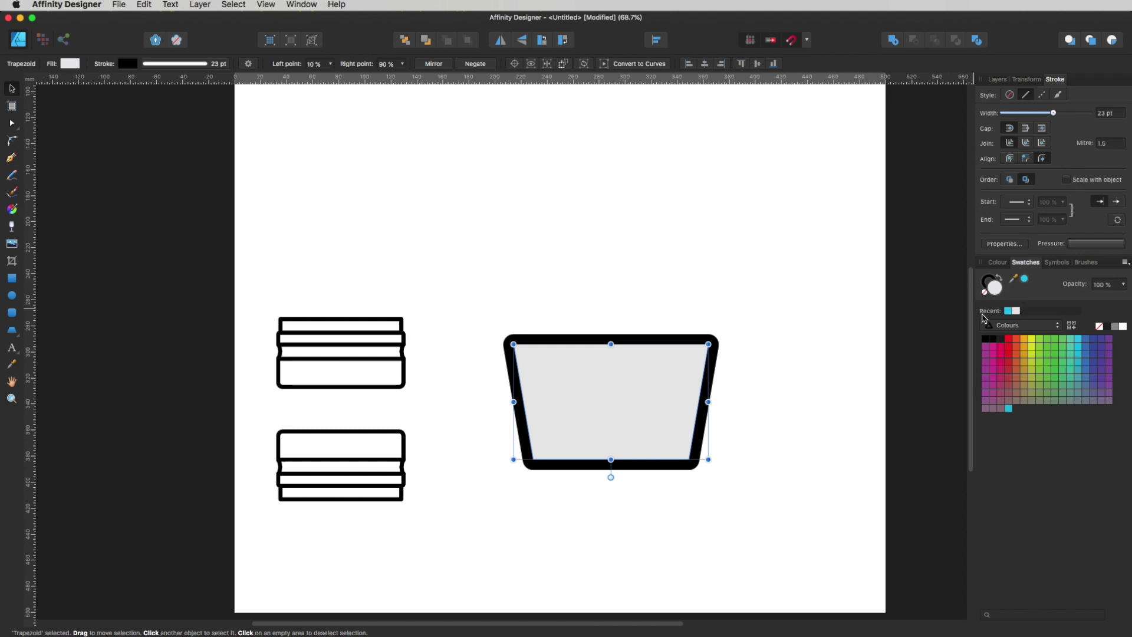
left_click(1078, 339)
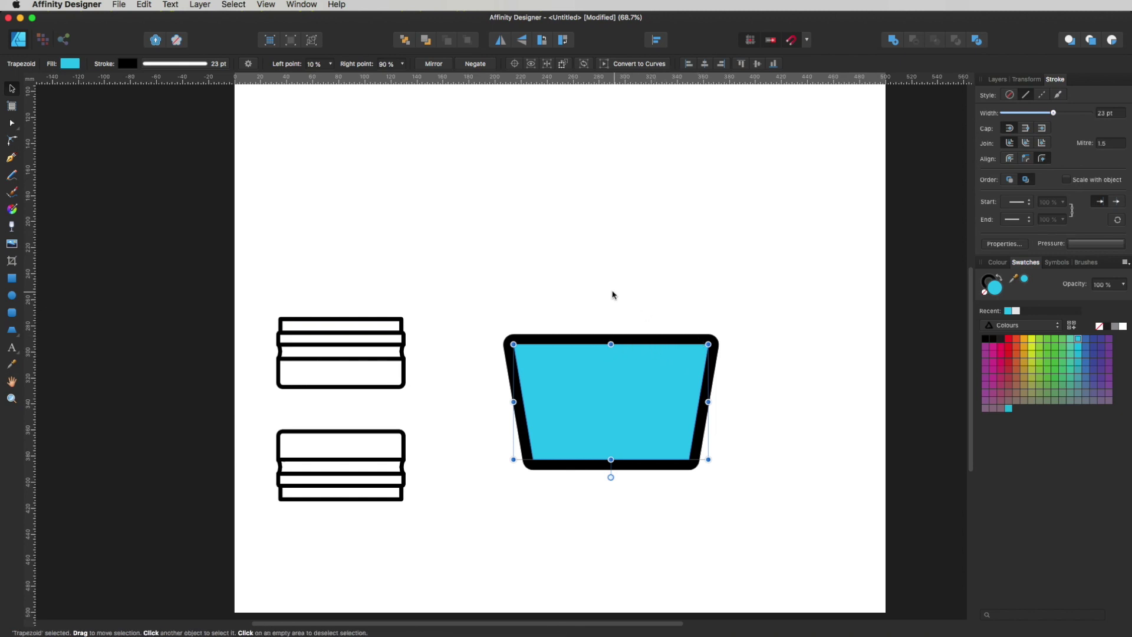
key("a")
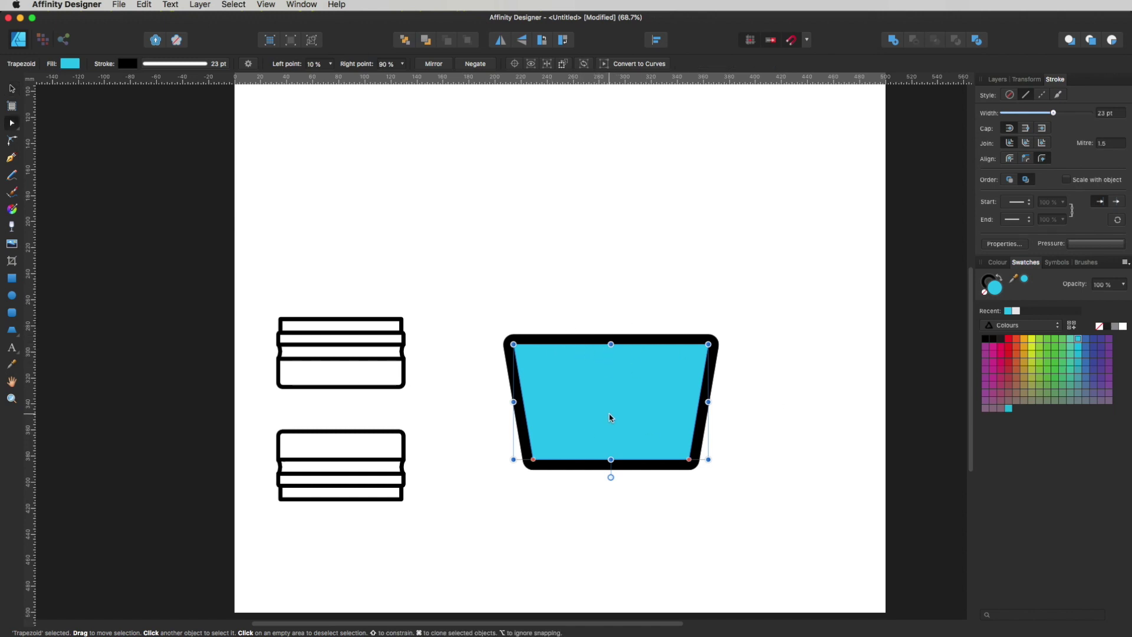
key("super+Return")
scroll(614, 382, "left", 5)
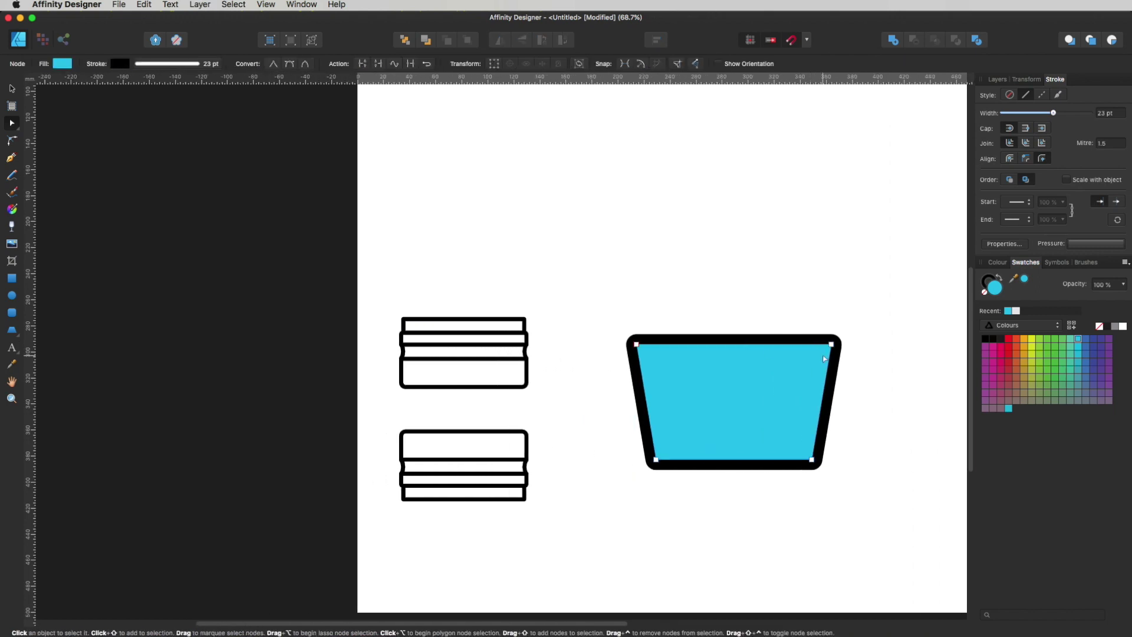
Step: Bend the cyan trapezoid's top edge upward into a shallow, symmetrical arch
scroll(713, 357, "right", 4)
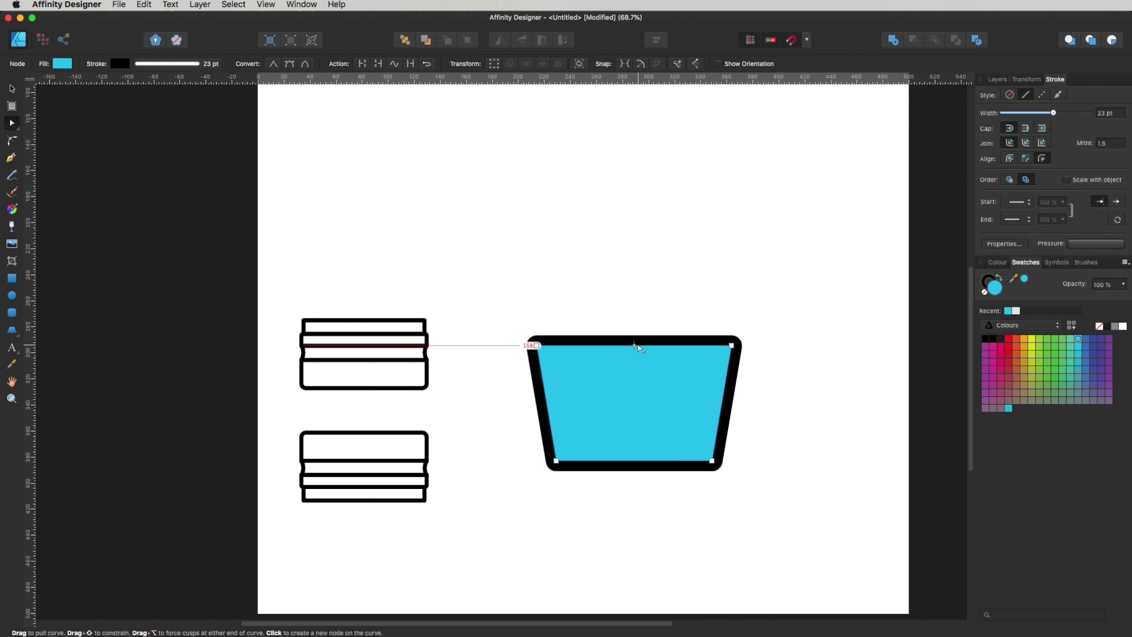
key("v")
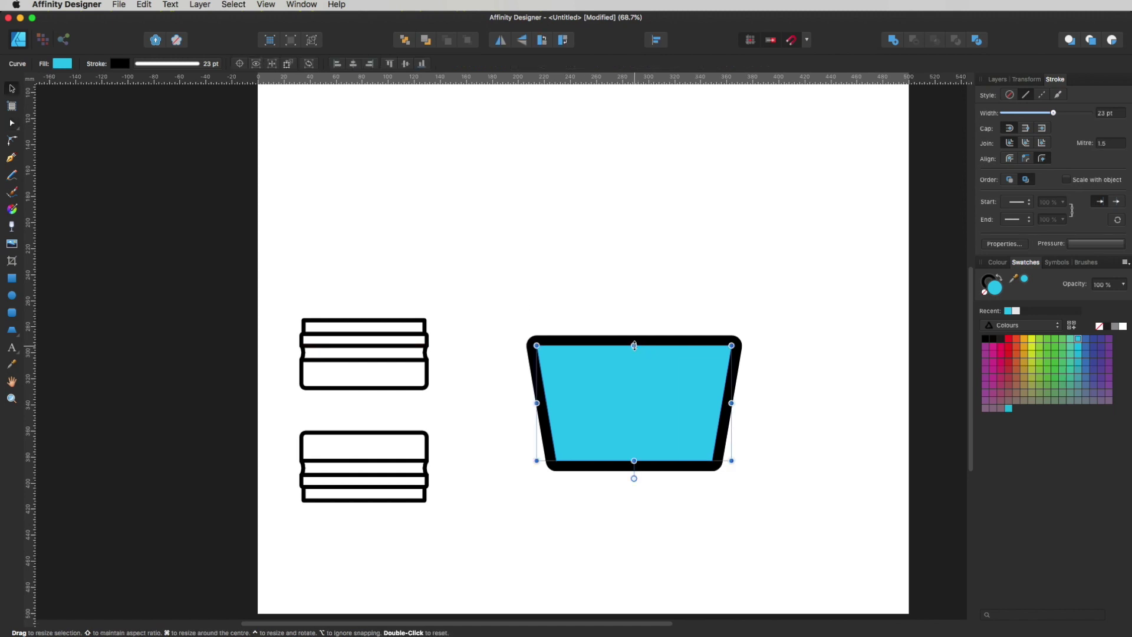
key("a")
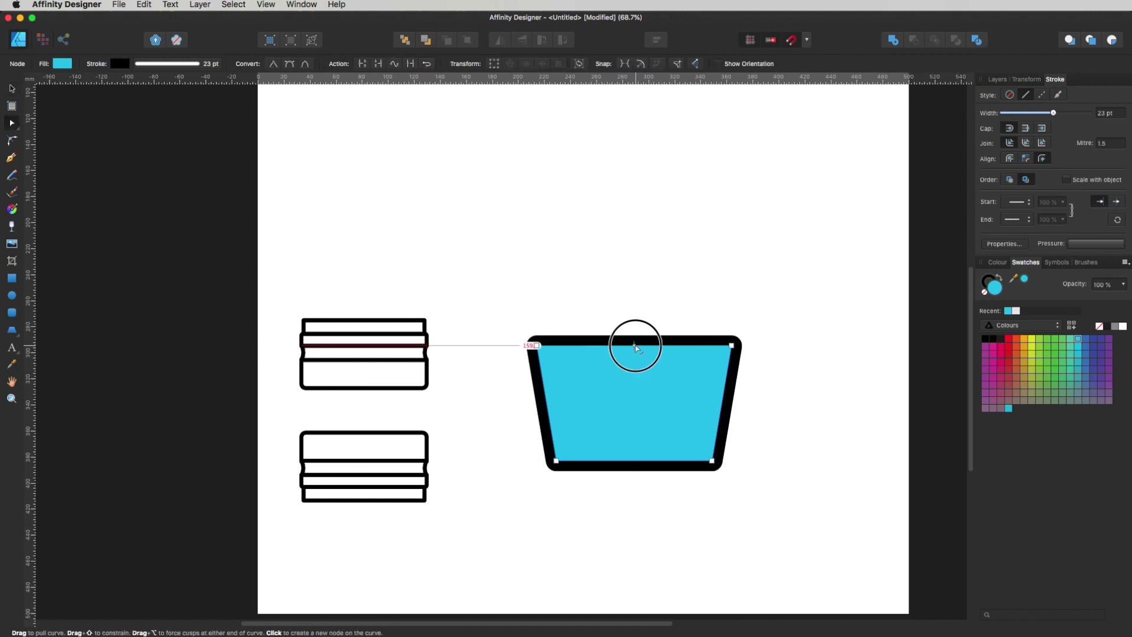
left_click_drag(635, 342, 637, 329)
left_click(667, 519)
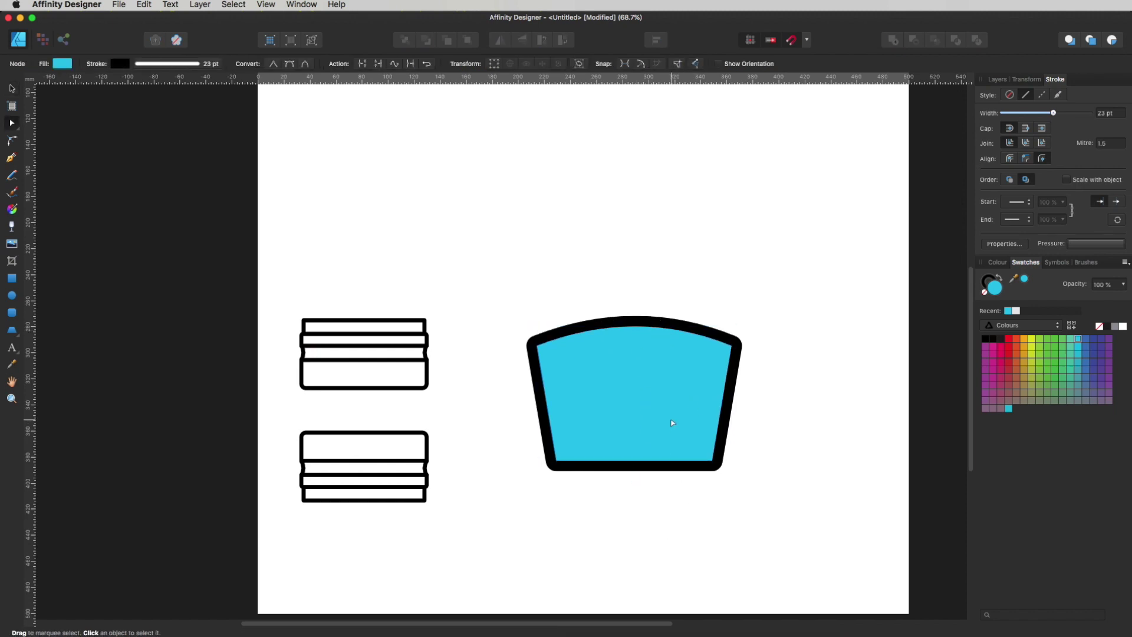
Step: Widen the arched trapezoid's stroke to 40 pt and expand the stroke into a shape
scroll(673, 423, "up", 5)
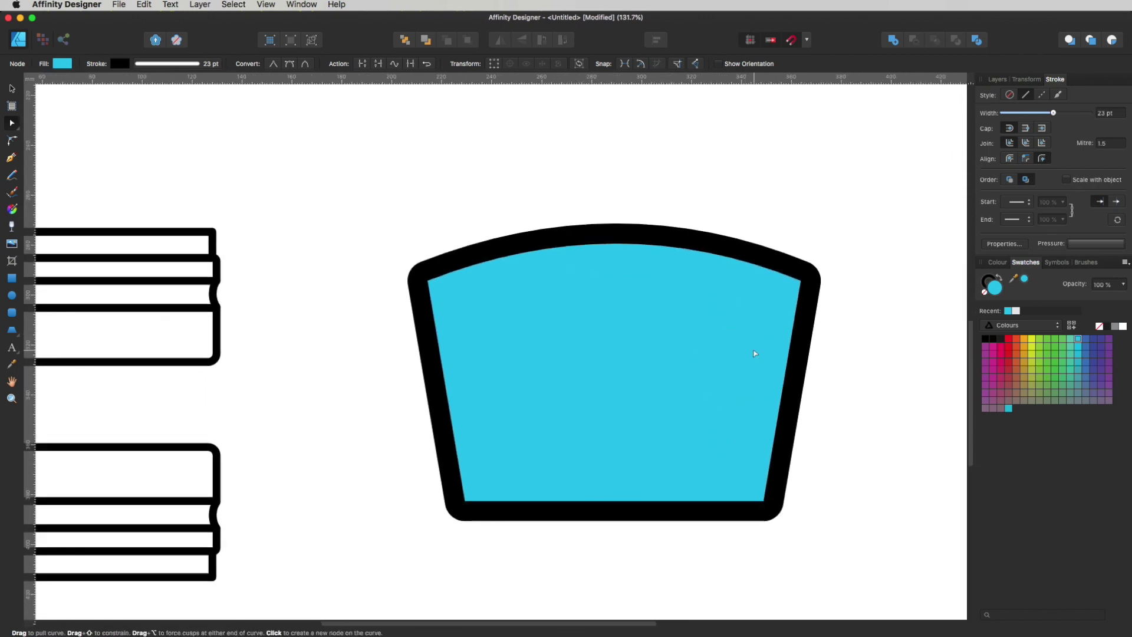
left_click(755, 353)
key("v")
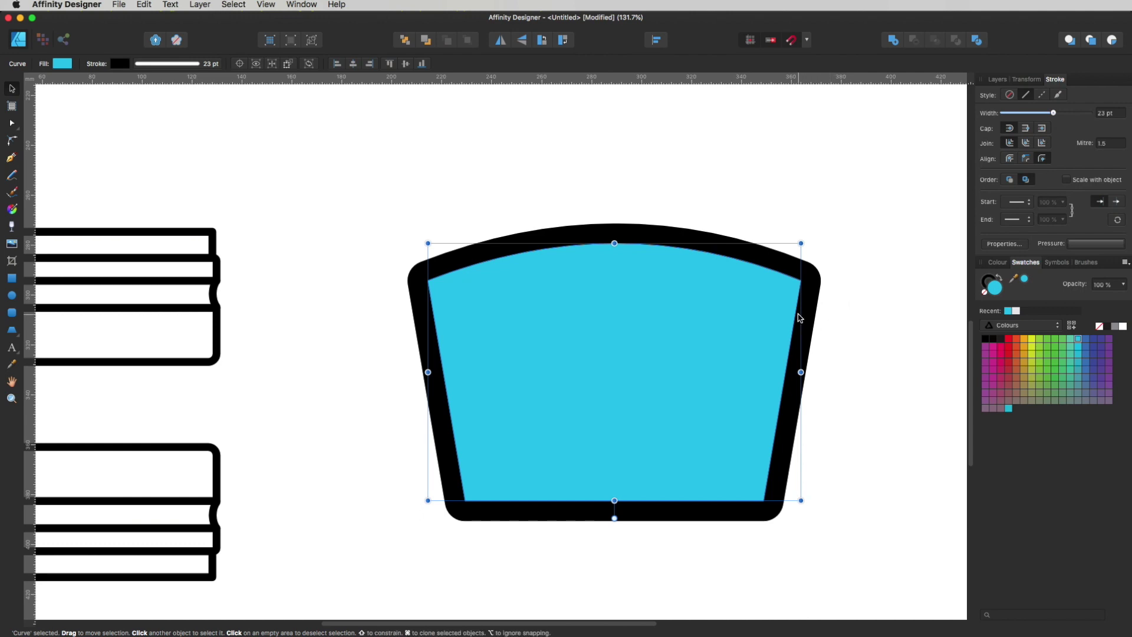
left_click_drag(1054, 116, 1070, 113)
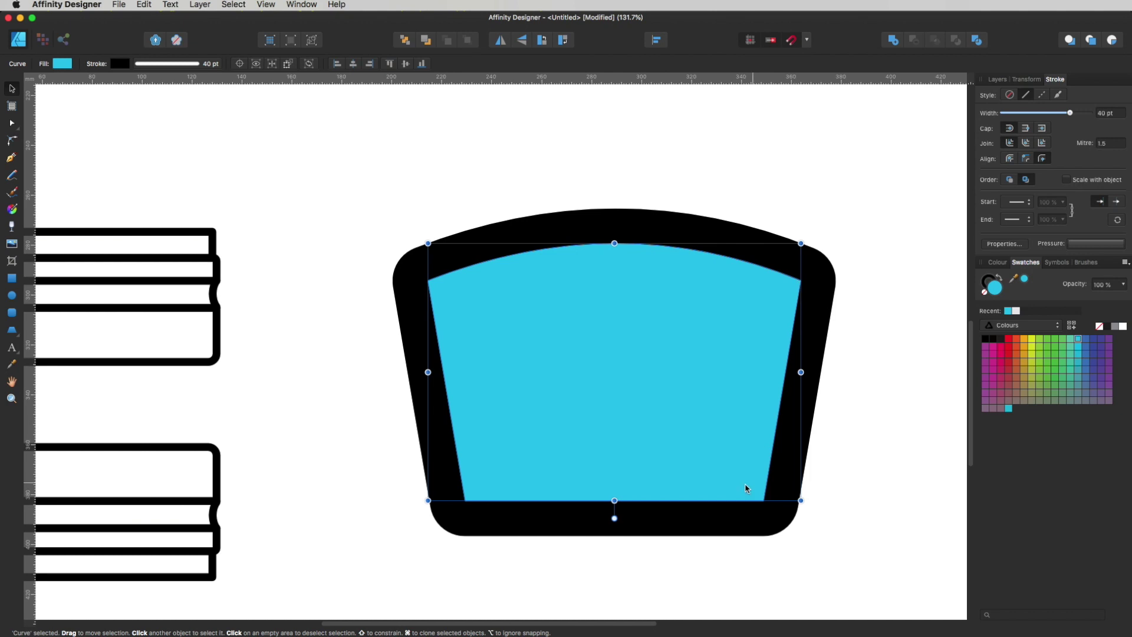
left_click(200, 4)
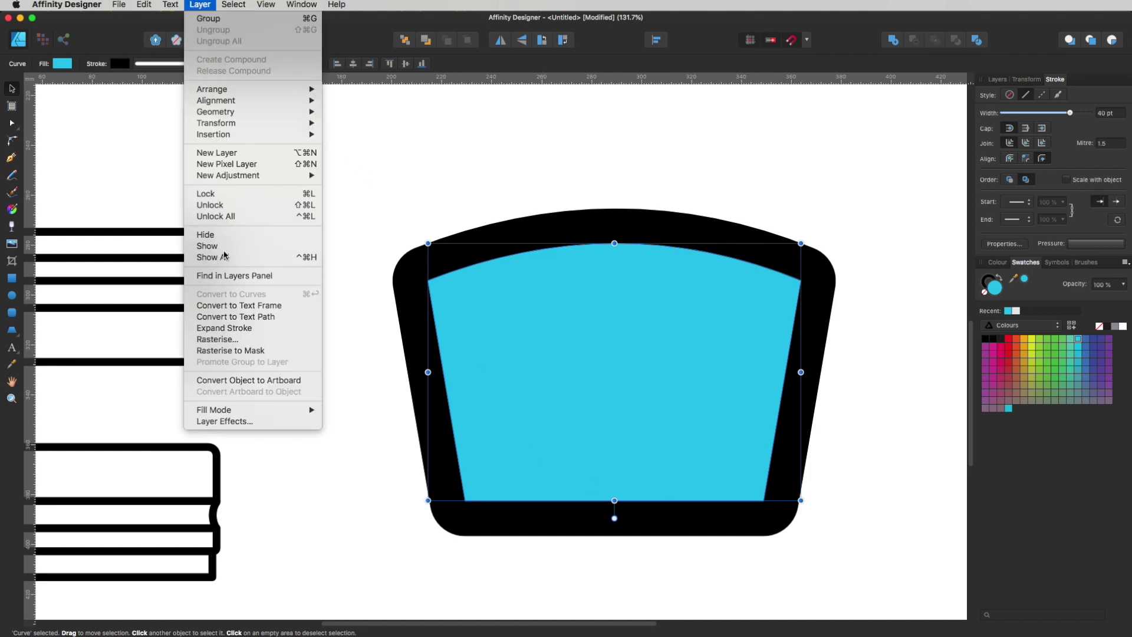
left_click(227, 328)
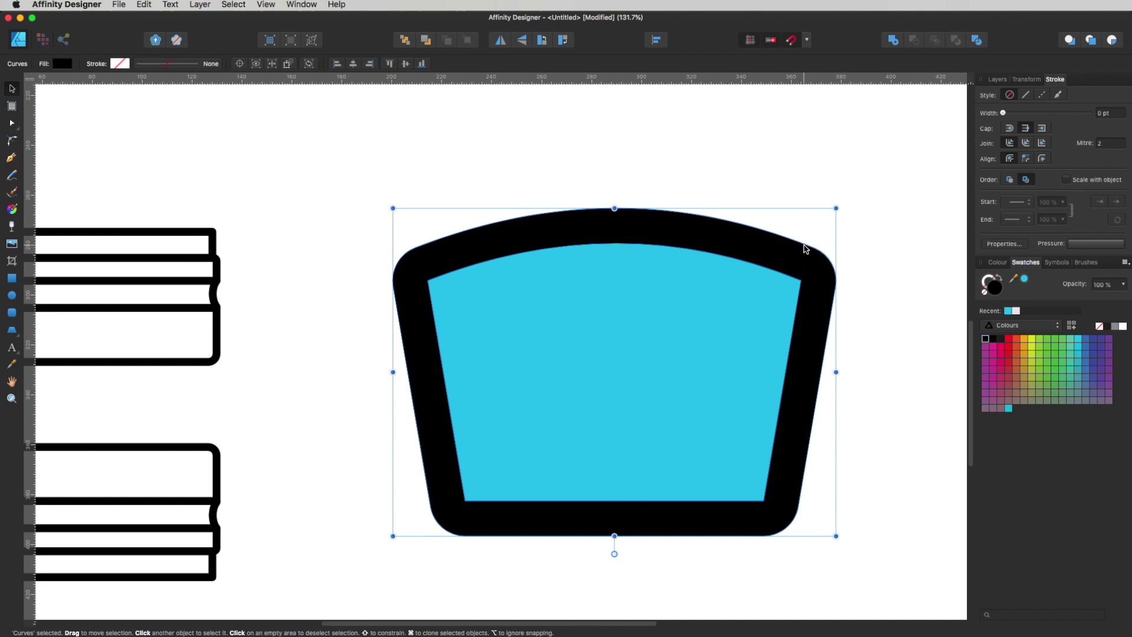
Step: Divide the expanded outline into separate shapes and pull the resulting pieces apart
left_click(977, 40)
left_click(894, 183)
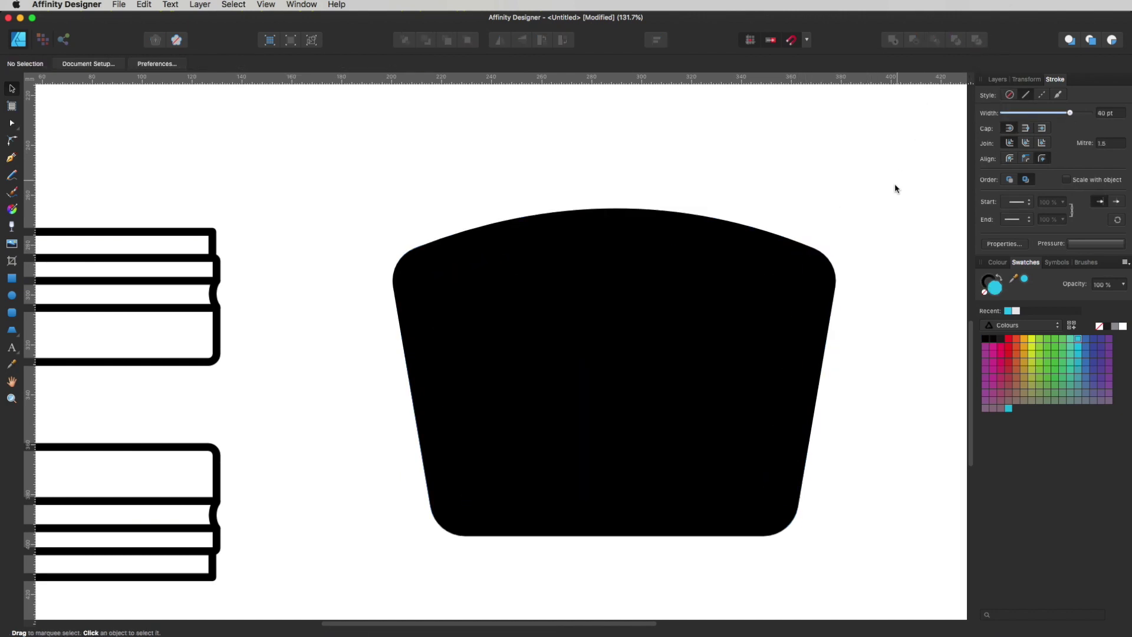
left_click(703, 358)
left_click_drag(693, 346, 492, 361)
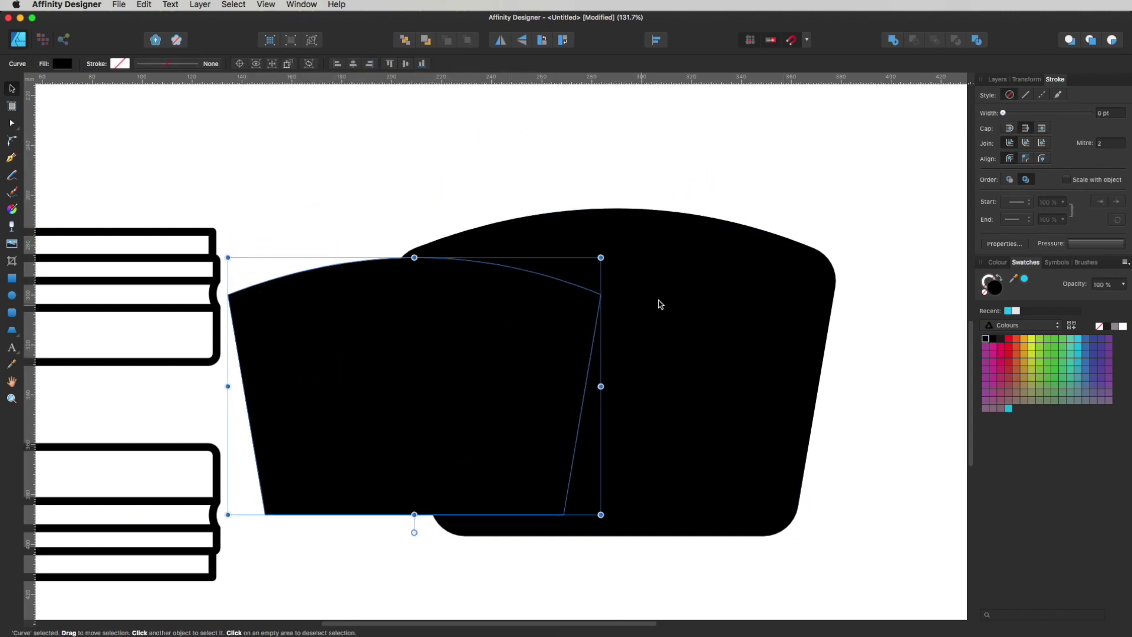
left_click_drag(690, 289, 872, 174)
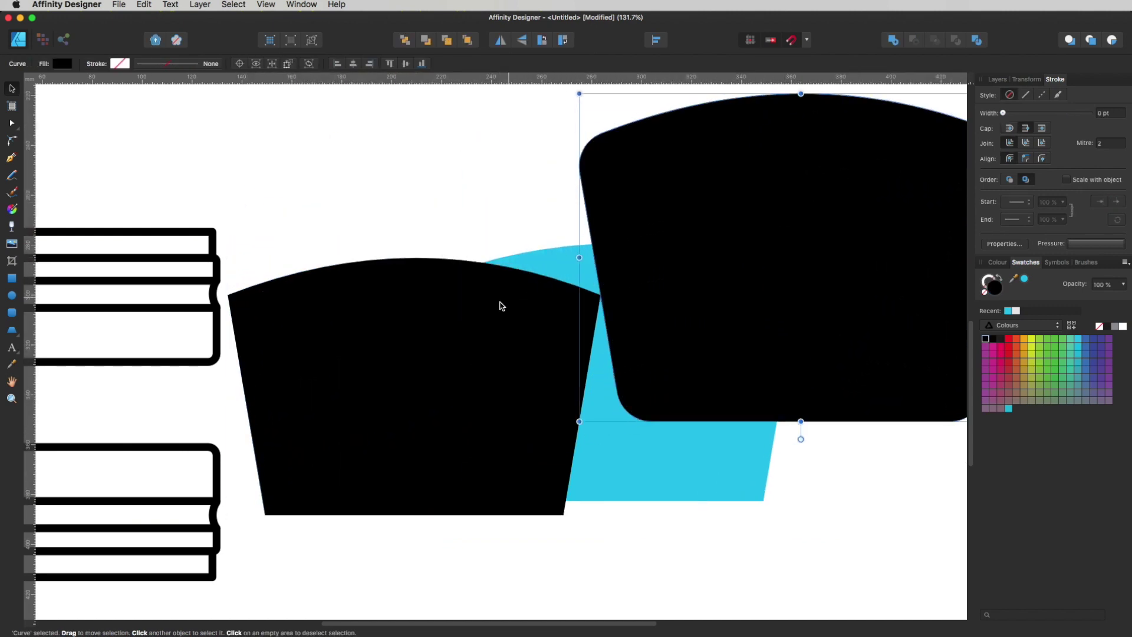
left_click_drag(500, 306, 484, 435)
left_click(705, 193)
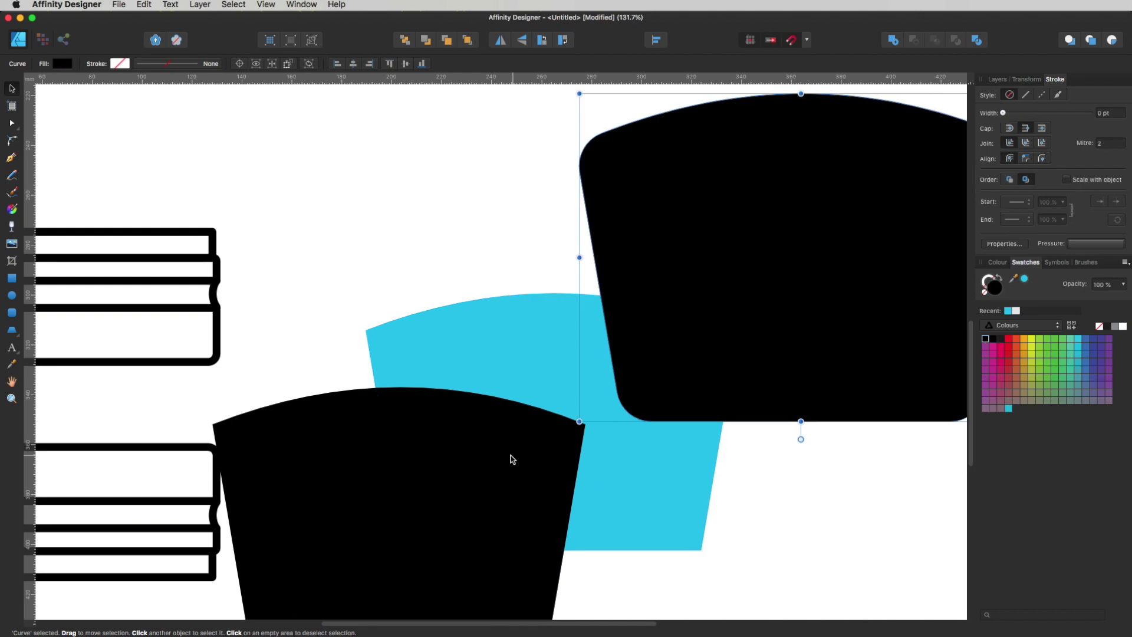
Step: Delete the smaller black piece and the cyan piece, and move the large round-cornered shape back beside the outlined pieces
left_click(444, 478)
left_click(455, 336, "shift")
key("Delete")
left_click(705, 240)
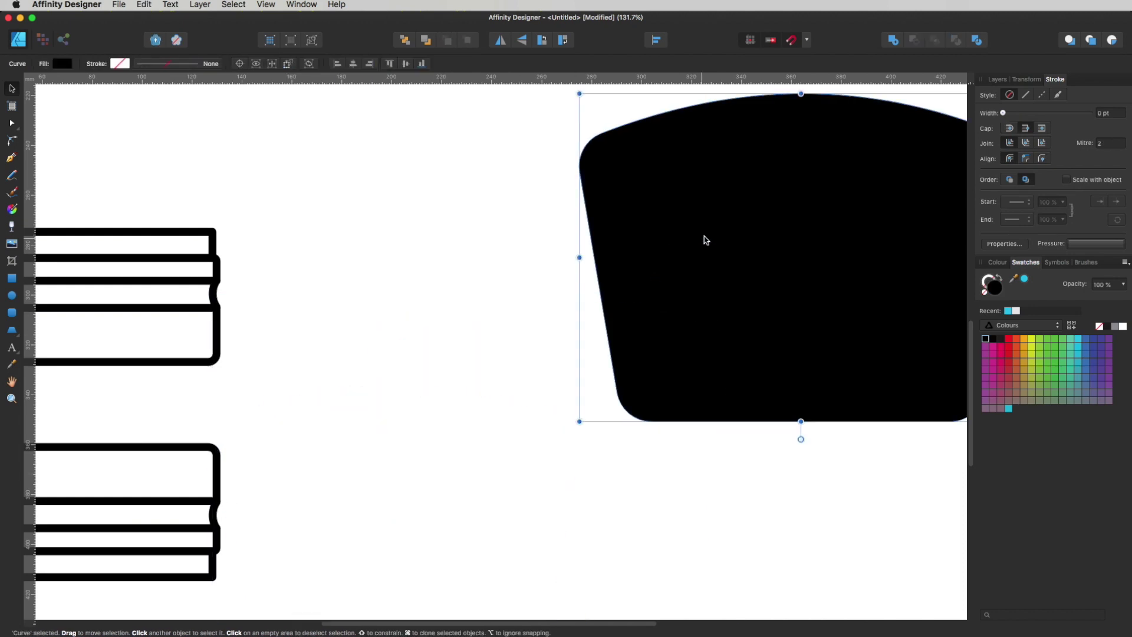
left_click_drag(769, 218, 599, 326)
left_click_drag(657, 450, 606, 462)
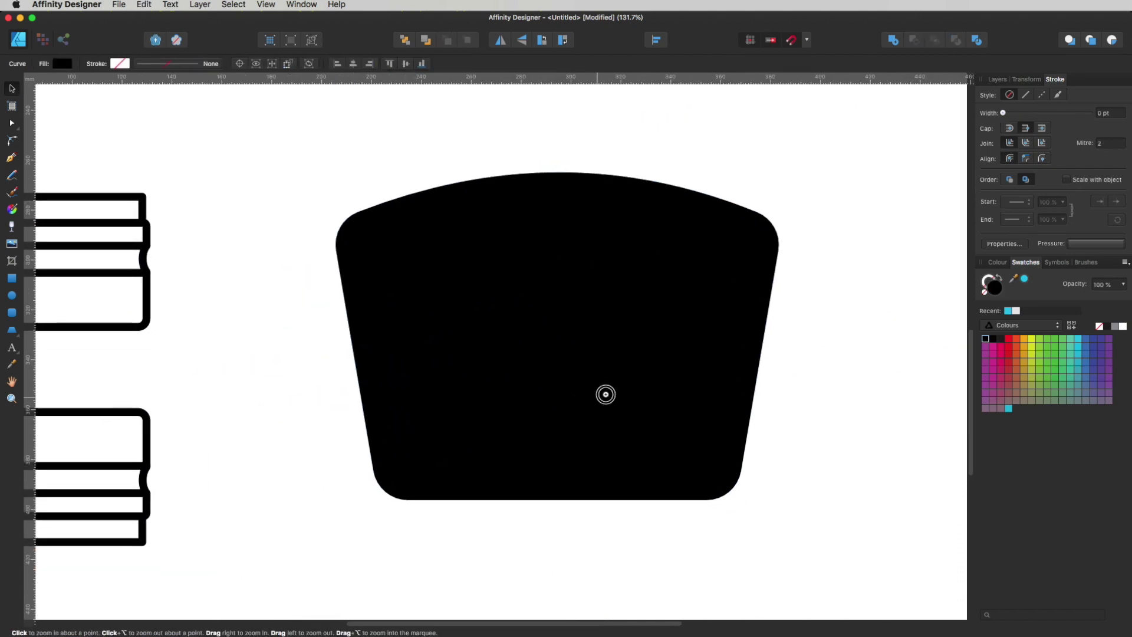
scroll(630, 378, "down", 3)
Step: Fill the round-cornered shape with cyan and give it a black 23 pt stroke
left_click(649, 324)
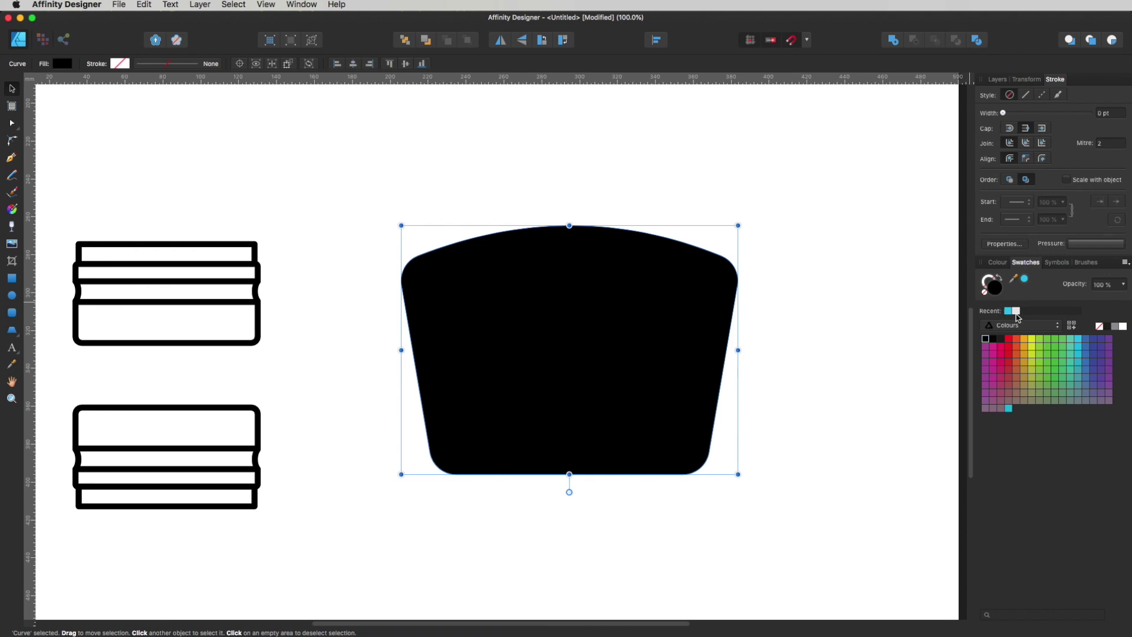
left_click(1078, 340)
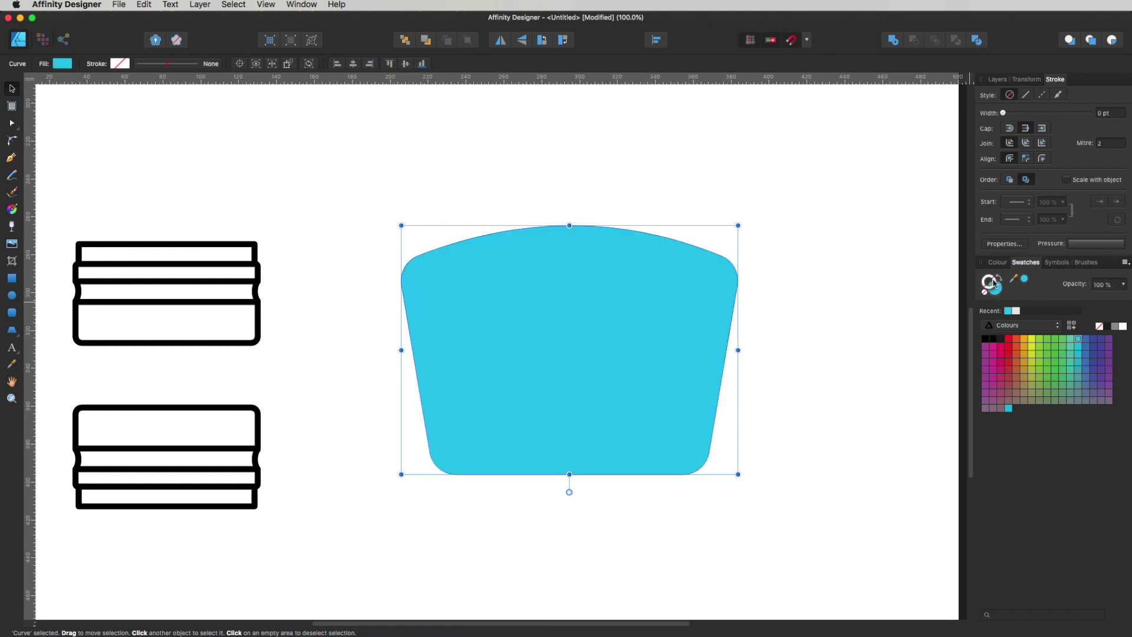
left_click(987, 340)
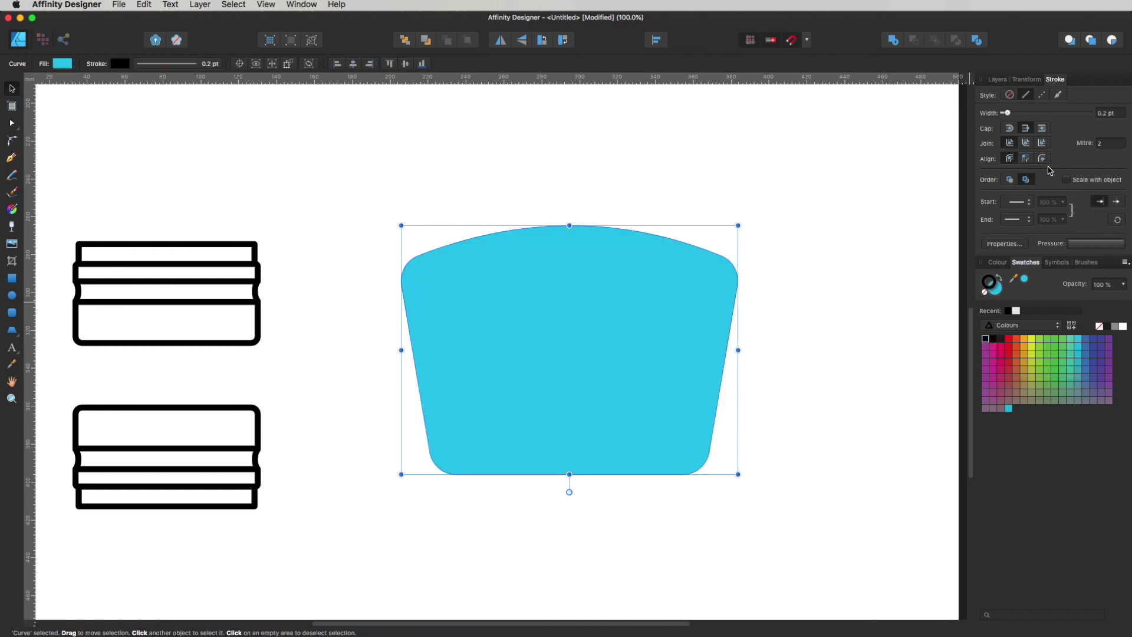
left_click_drag(1007, 114, 1054, 116)
left_click(635, 182)
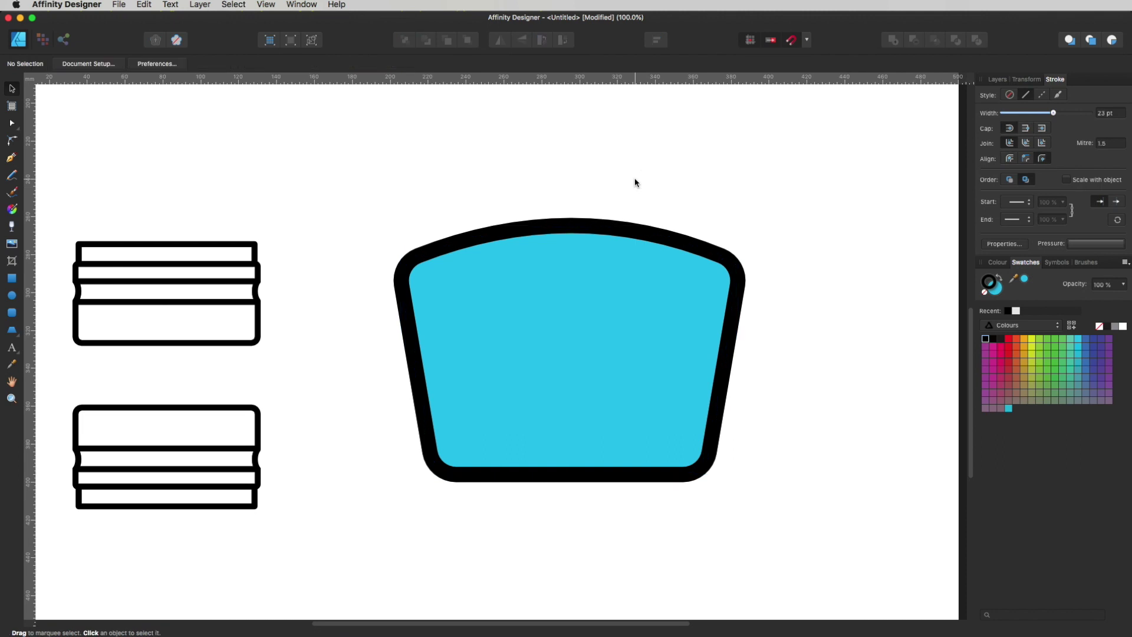
Step: Move the lower outlined piece onto the cyan shape and enlarge it proportionally to nearly span the shape's width
mouse_move(330, 554)
left_mouse_down()
mouse_move(83, 427)
mouse_move(364, 359)
mouse_move(606, 364)
mouse_move(533, 323)
left_mouse_up()
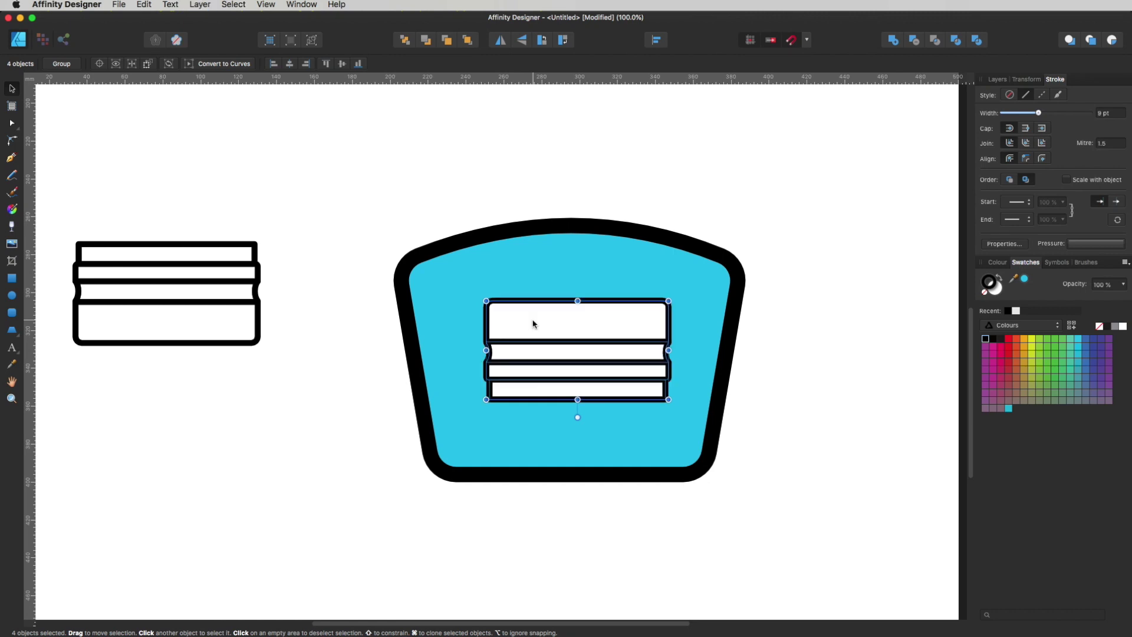
left_click_drag(668, 301, 602, 329)
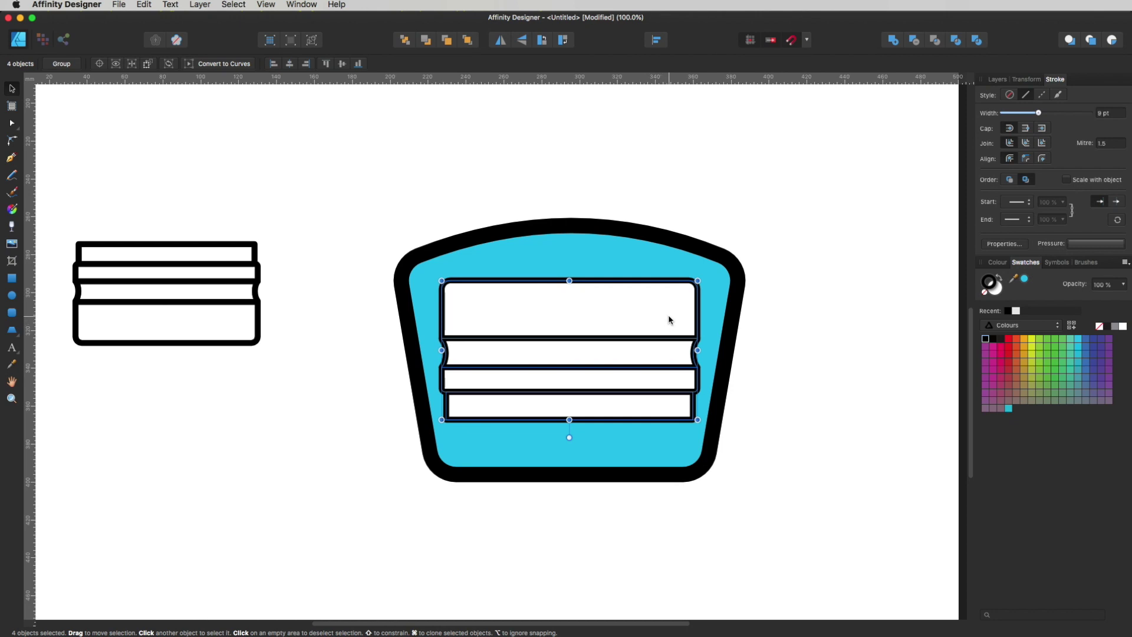
Step: Move the remaining small outlined piece up to an empty area near the page's upper left
scroll(391, 328, "left", 5)
scroll(392, 328, "up", 3)
left_click_drag(475, 253, 65, 516)
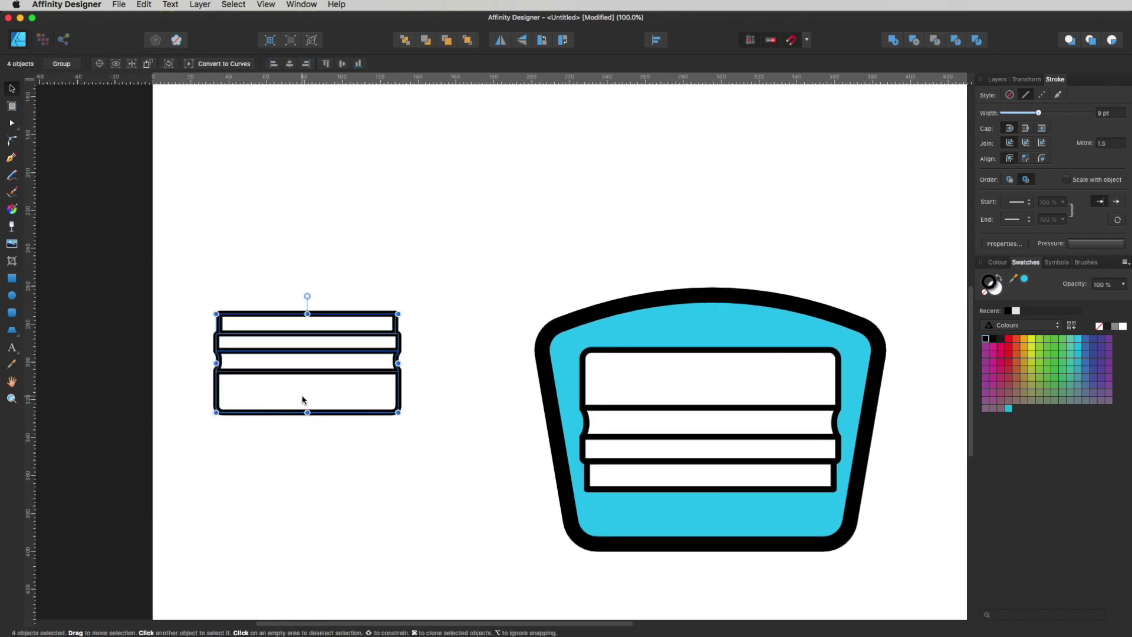
key("super+z")
Step: Shift the enlarged outlined piece left so it overhangs the cyan shape's left side, and scale it up slightly
left_click_drag(419, 286, 914, 515)
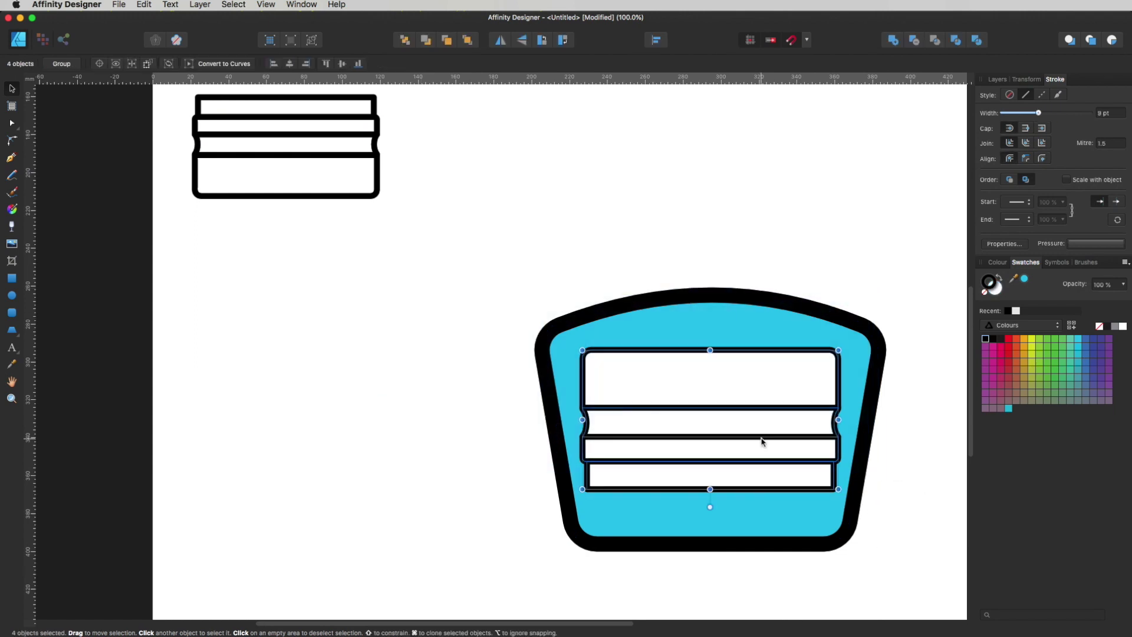
left_click_drag(761, 441, 634, 430)
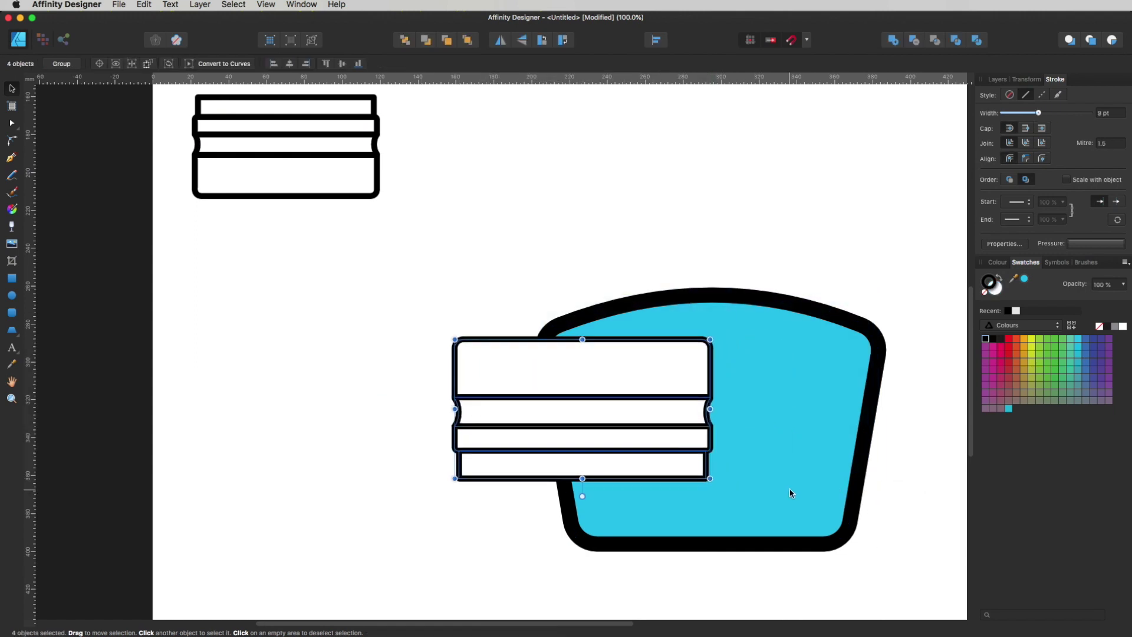
left_click_drag(710, 478, 726, 487)
left_click_drag(664, 427, 642, 427)
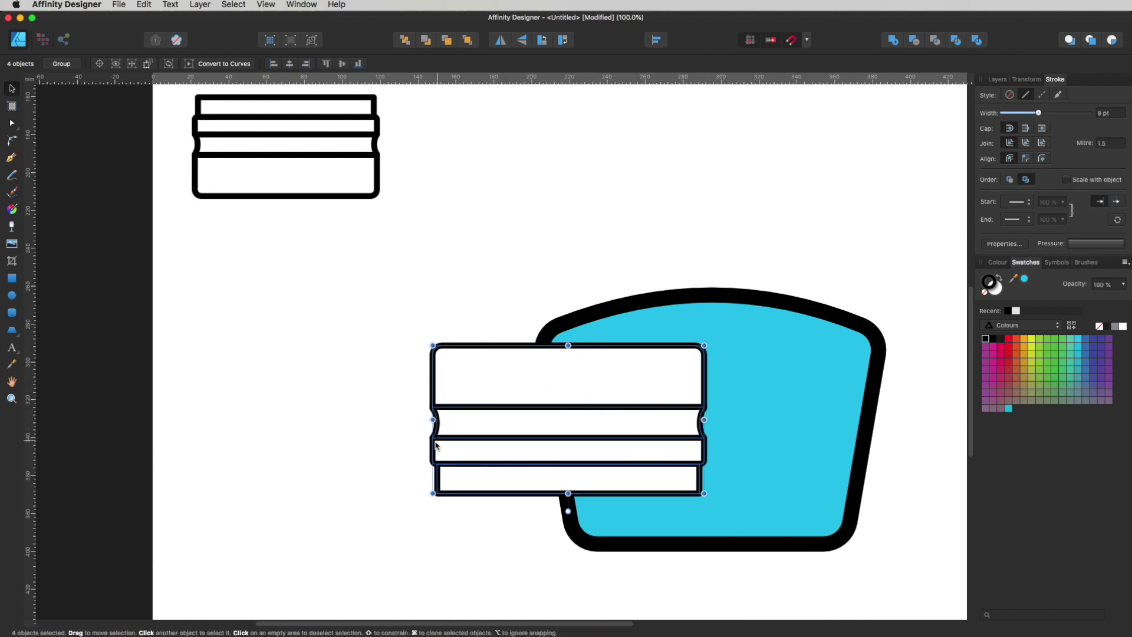
left_click(530, 546)
Step: Duplicate the large piece's notched body to the right and narrow the copy to a strip about 12 mm wide by moving its left nodes
key("z")
scroll(684, 399, "down", 3)
scroll(684, 400, "right", 3)
key("v")
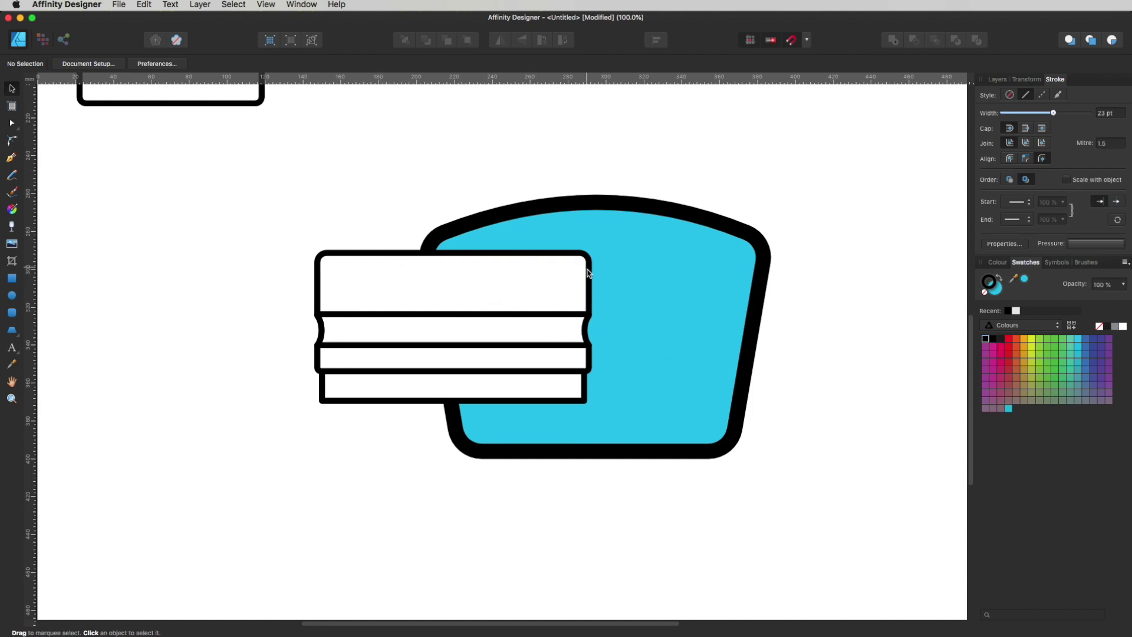
scroll(788, 386, "up", 5)
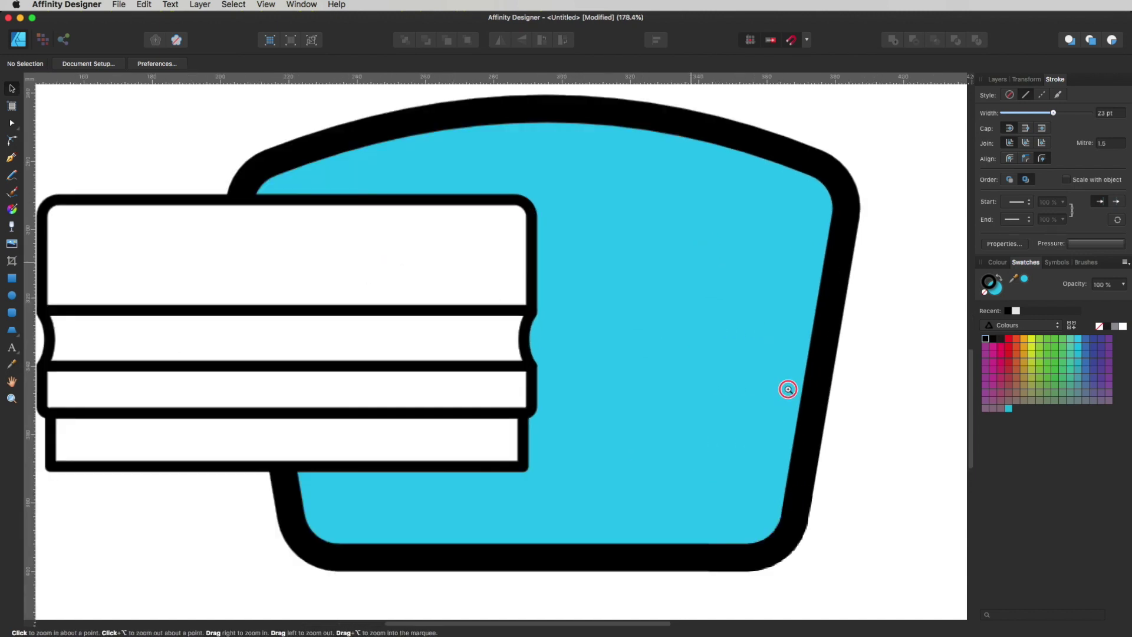
left_click(293, 271)
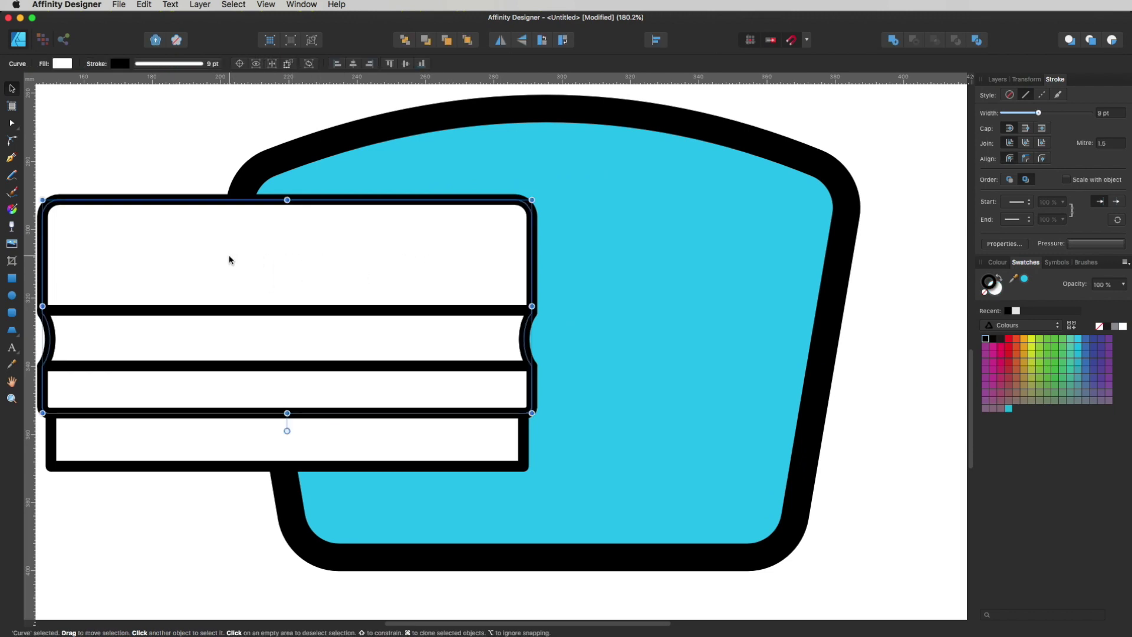
left_click_drag(166, 265, 429, 280)
key("a")
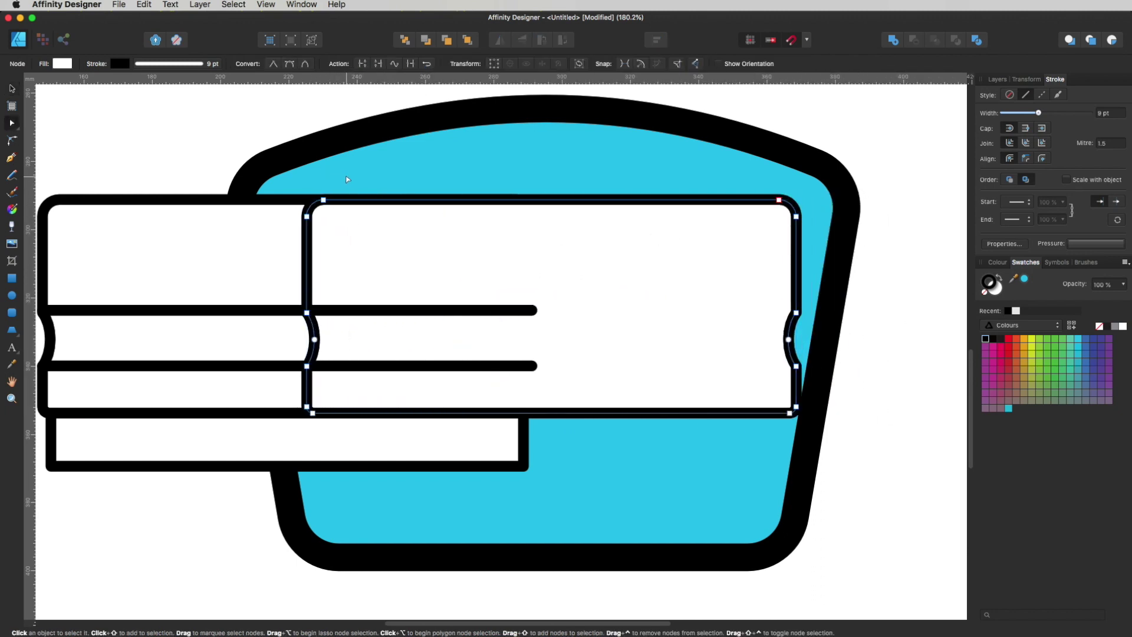
mouse_move(347, 180)
left_mouse_down()
mouse_move(240, 450)
mouse_move(292, 416)
mouse_move(776, 412)
mouse_move(753, 411)
left_mouse_up()
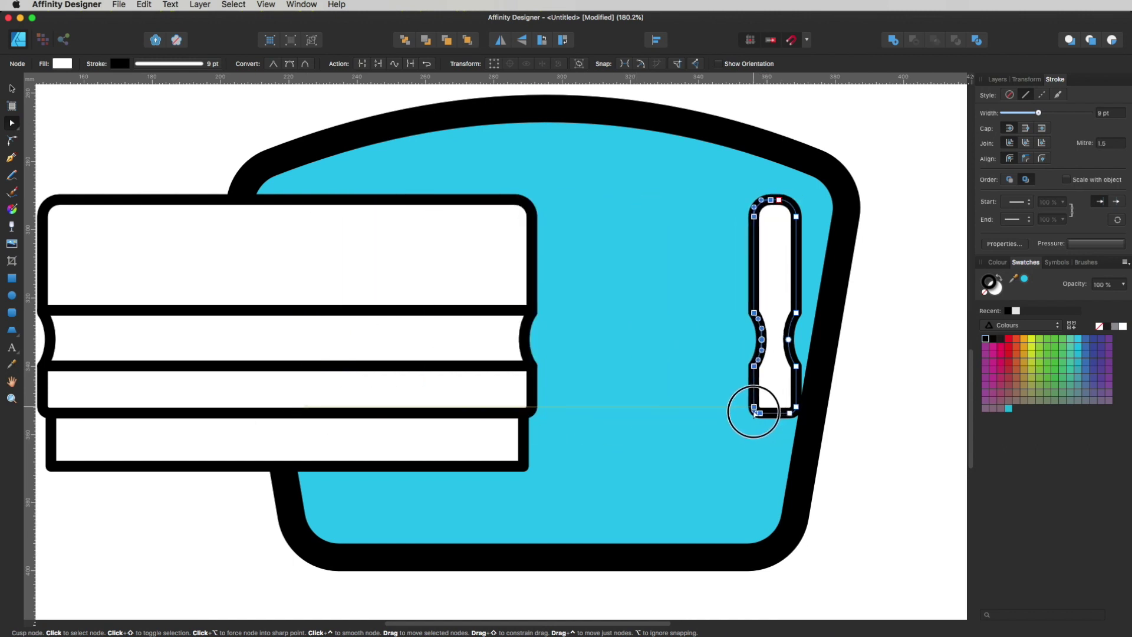
left_click(776, 381)
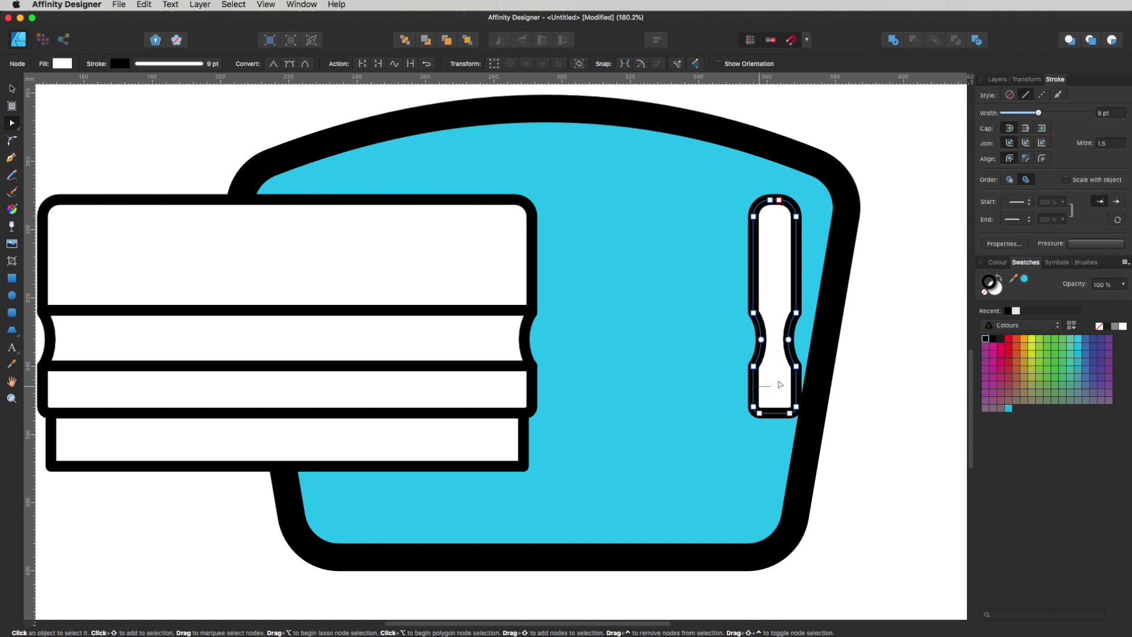
Step: Align the notched strip with the large piece's right end and shorten the two horizontal lines to the strip's left edge
key("v")
left_click_drag(778, 389, 515, 387)
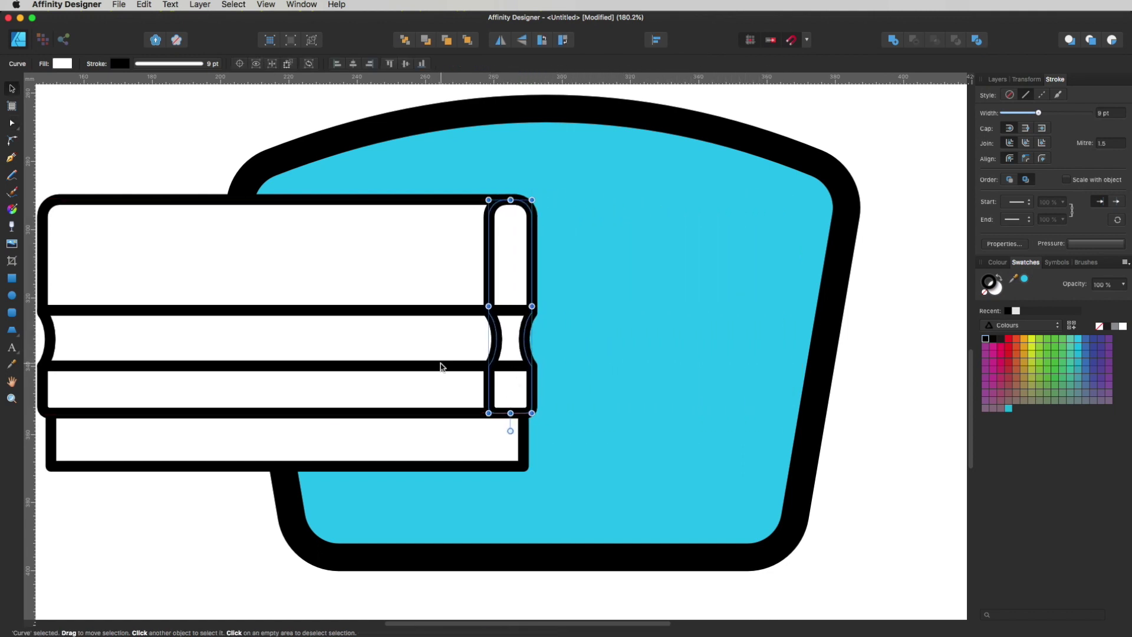
left_click(442, 366)
left_click(467, 311, "shift")
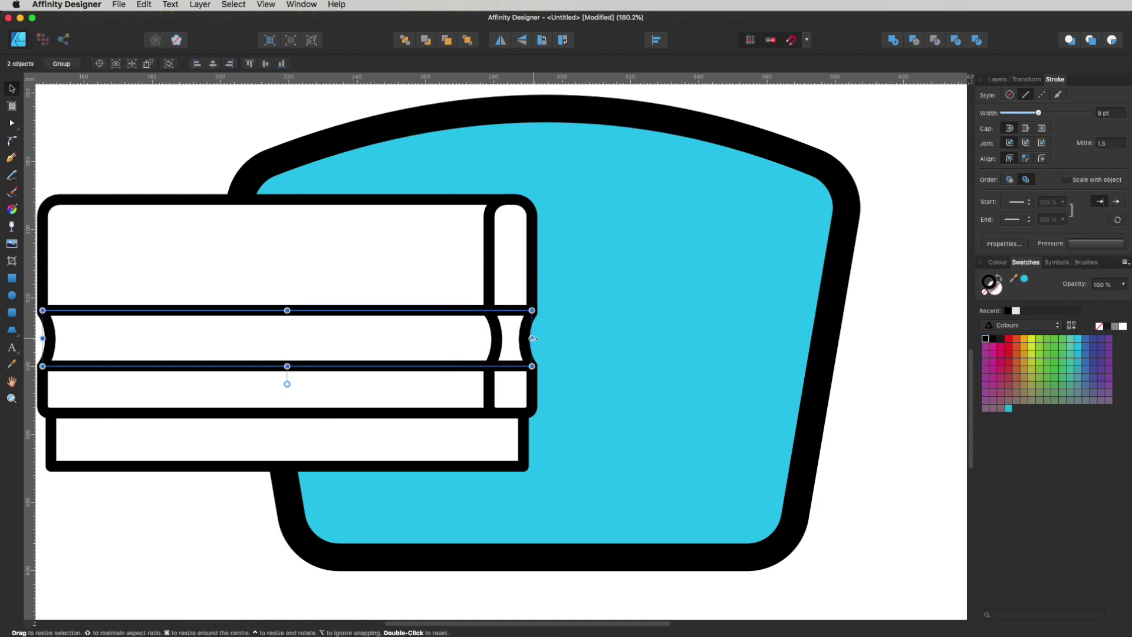
left_click_drag(532, 338, 489, 338)
left_click(874, 471)
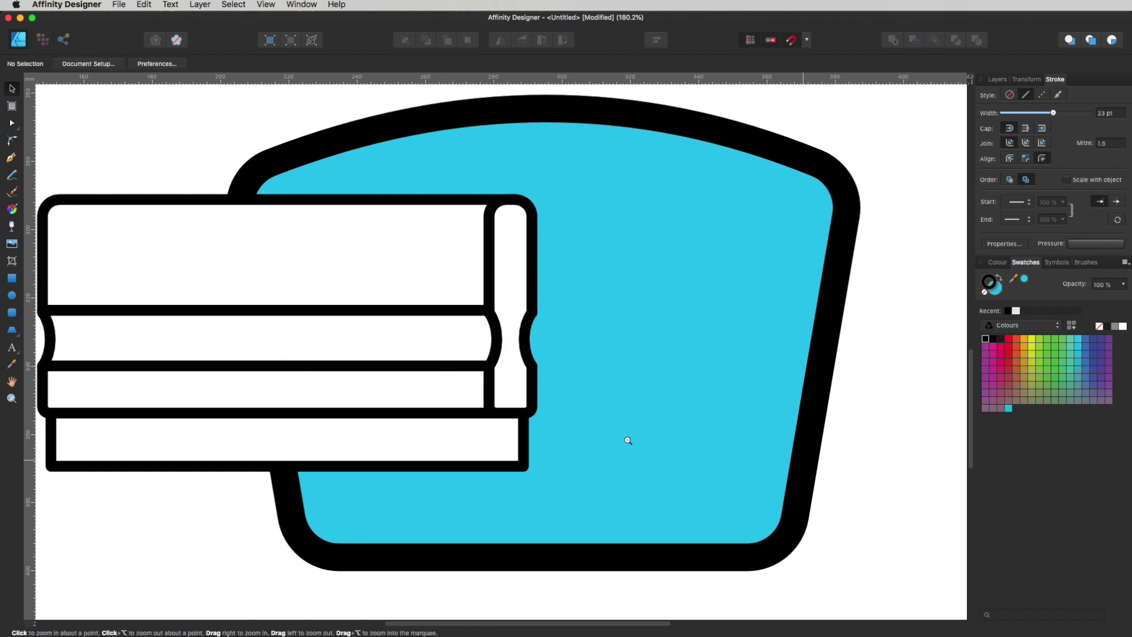
Step: Shorten the narrow rectangle at the bottom of the large outlined piece slightly at its right end
scroll(627, 443, "down", 5)
left_click(571, 446)
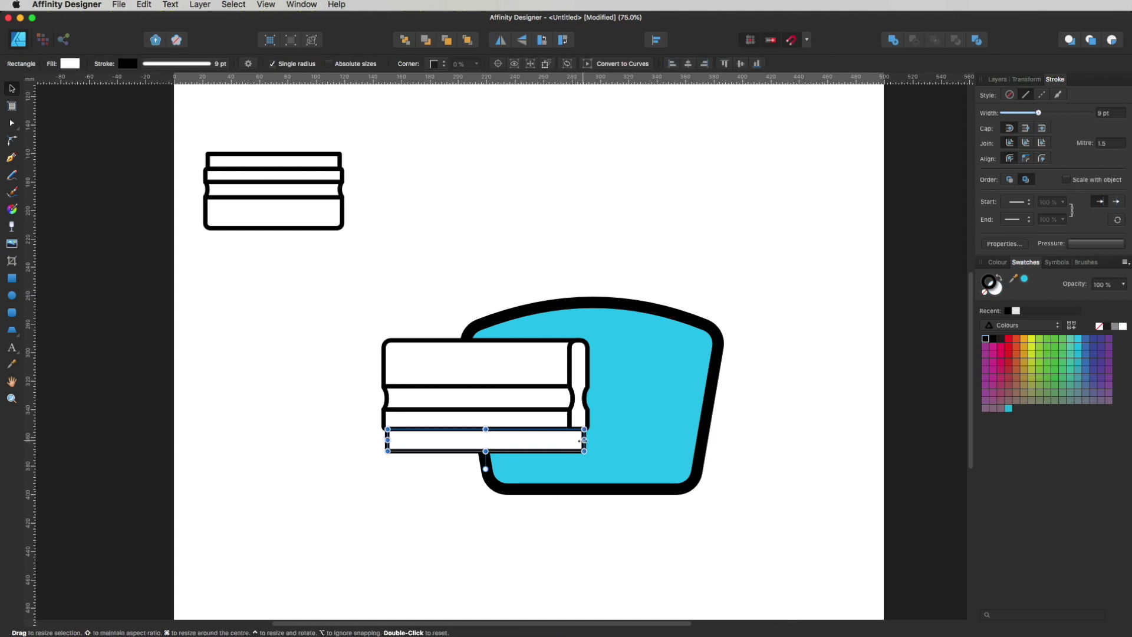
left_click_drag(581, 440, 578, 441)
left_click(764, 476)
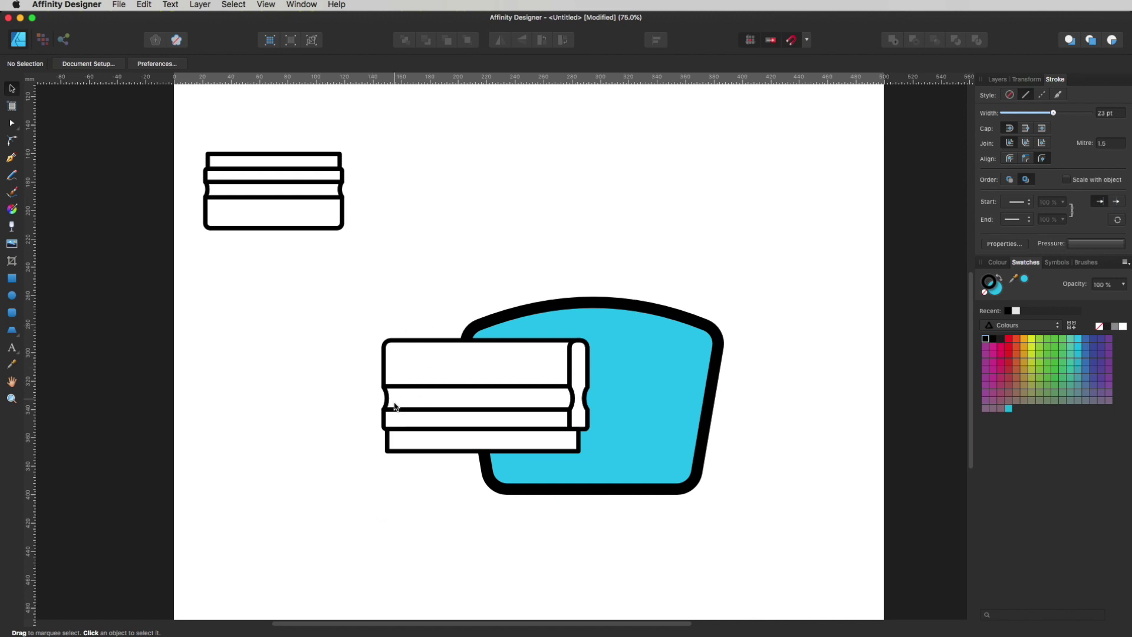
Step: Scale the whole large outlined piece down slightly and move it up a little on the cyan shape
scroll(564, 467, "right", 2)
scroll(531, 468, "up", 3)
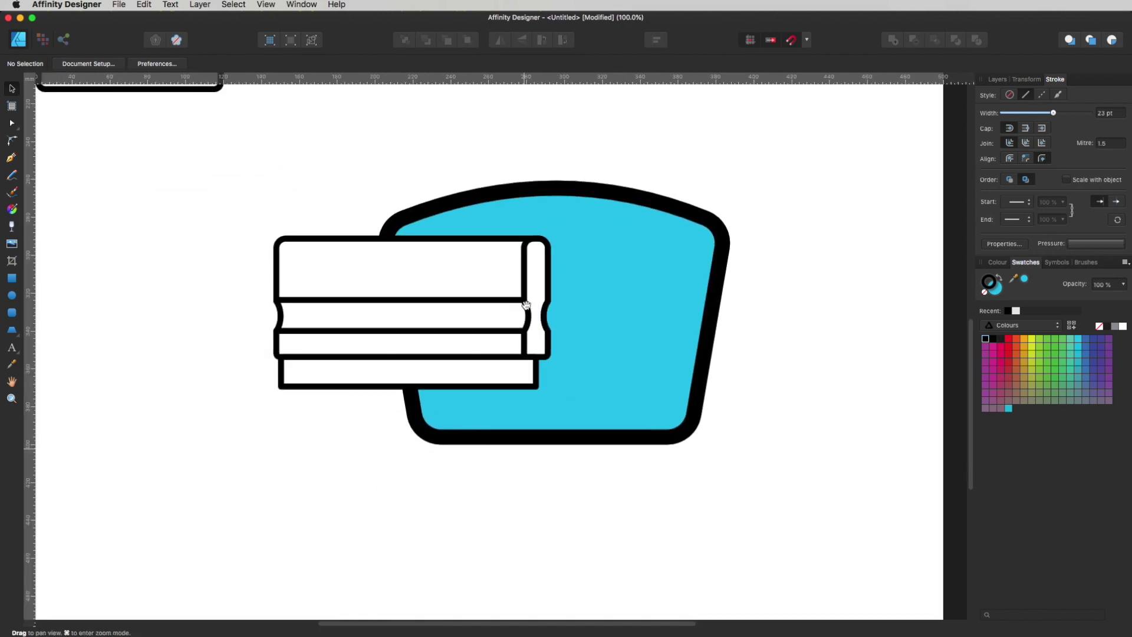
left_click_drag(244, 427, 597, 222)
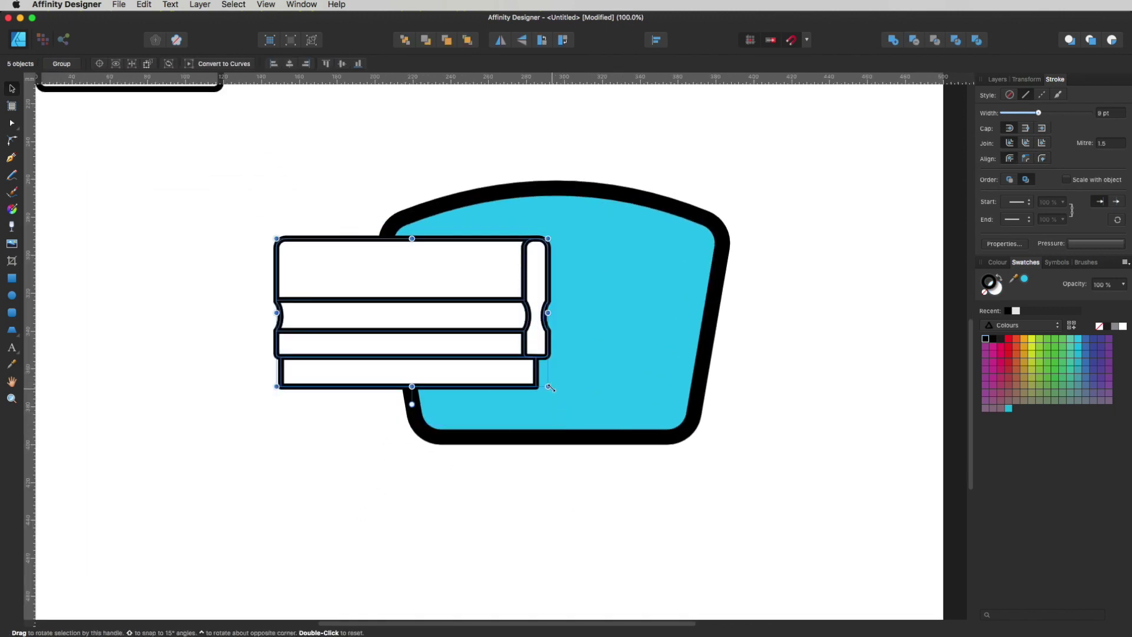
left_click_drag(548, 386, 537, 381)
left_click_drag(477, 356, 478, 350)
key("super+d")
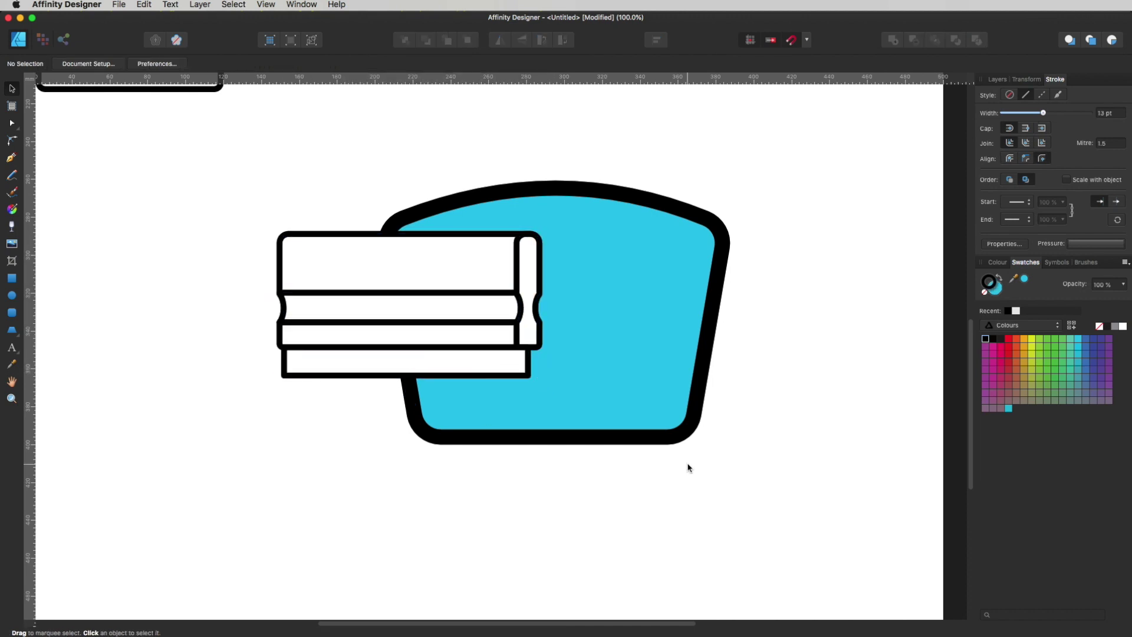
Step: Add the art text "CREATOR." below the cyan shape and enlarge it to about 62.3 pt
key("t")
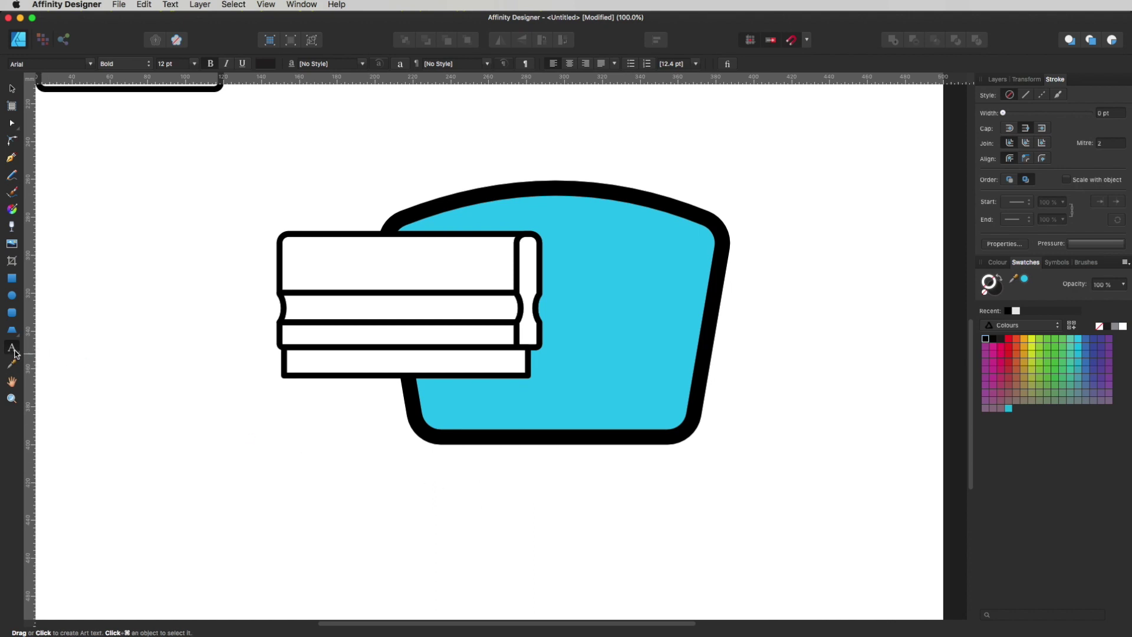
left_click(455, 471)
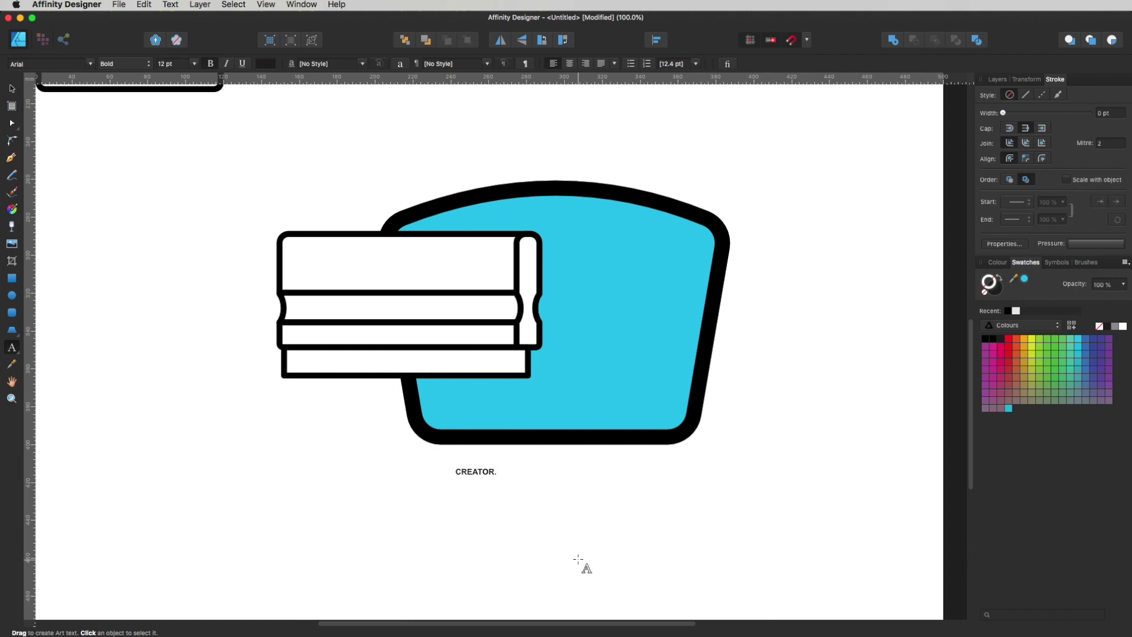
key("Escape")
left_click_drag(496, 475, 654, 571)
Step: Change the font of the "CREATOR." text to Futura Bold
triple_click(594, 487)
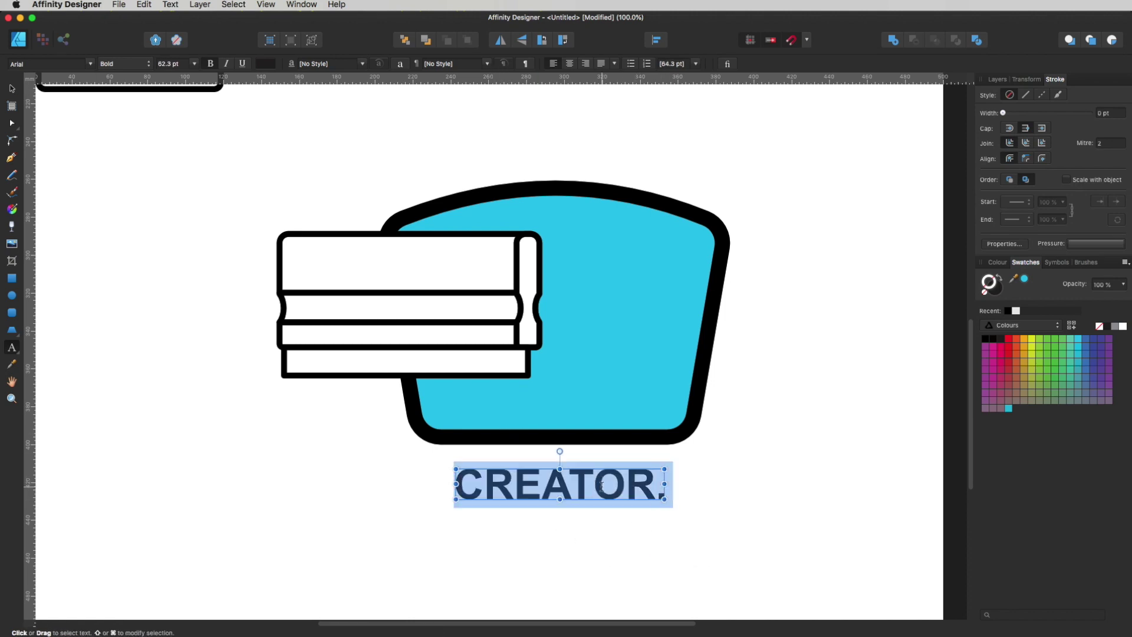
left_click(40, 64)
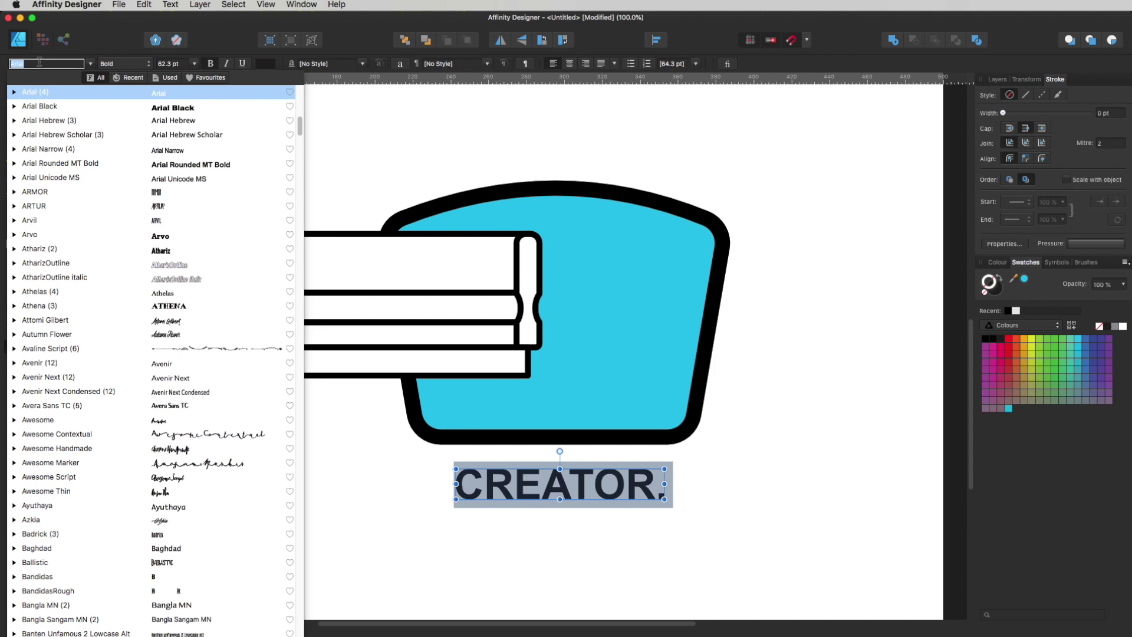
key("Escape")
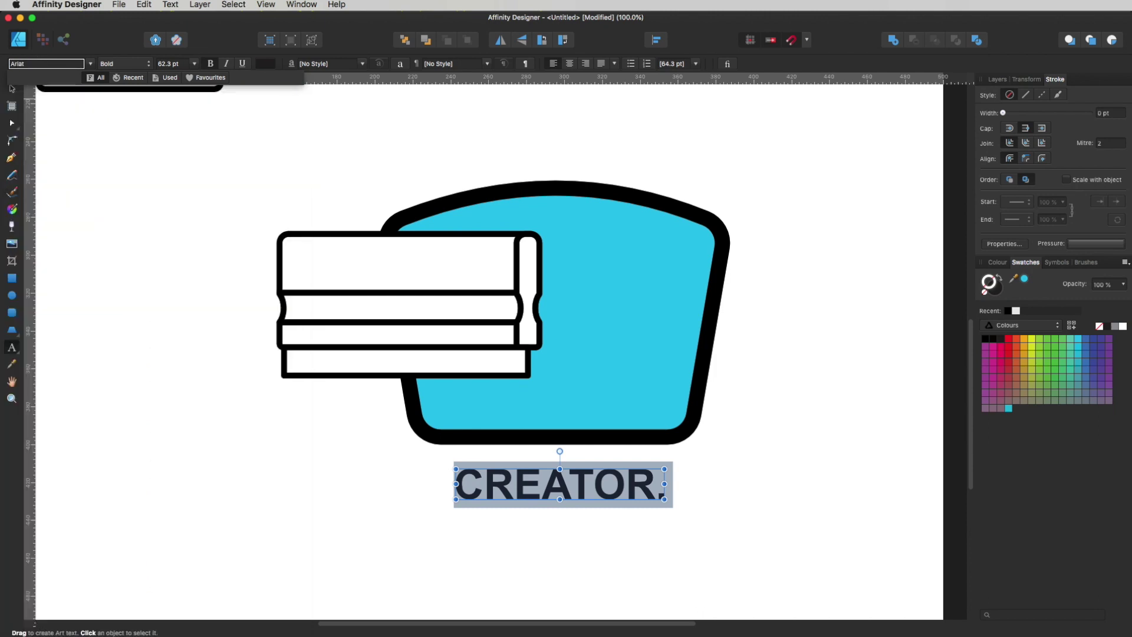
type("fut")
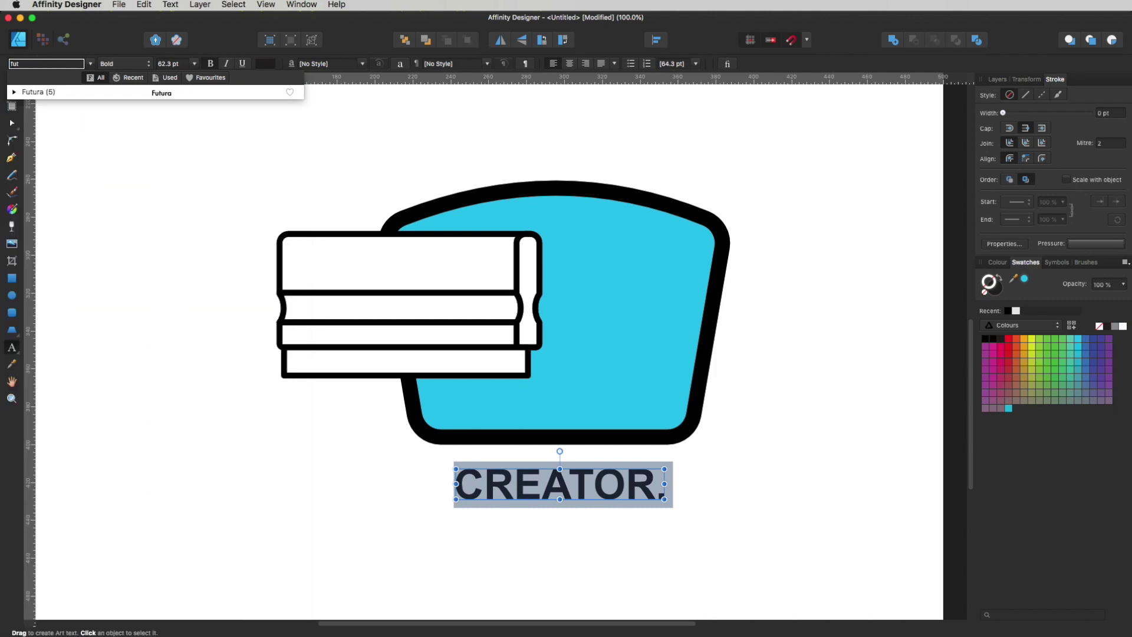
key("Return")
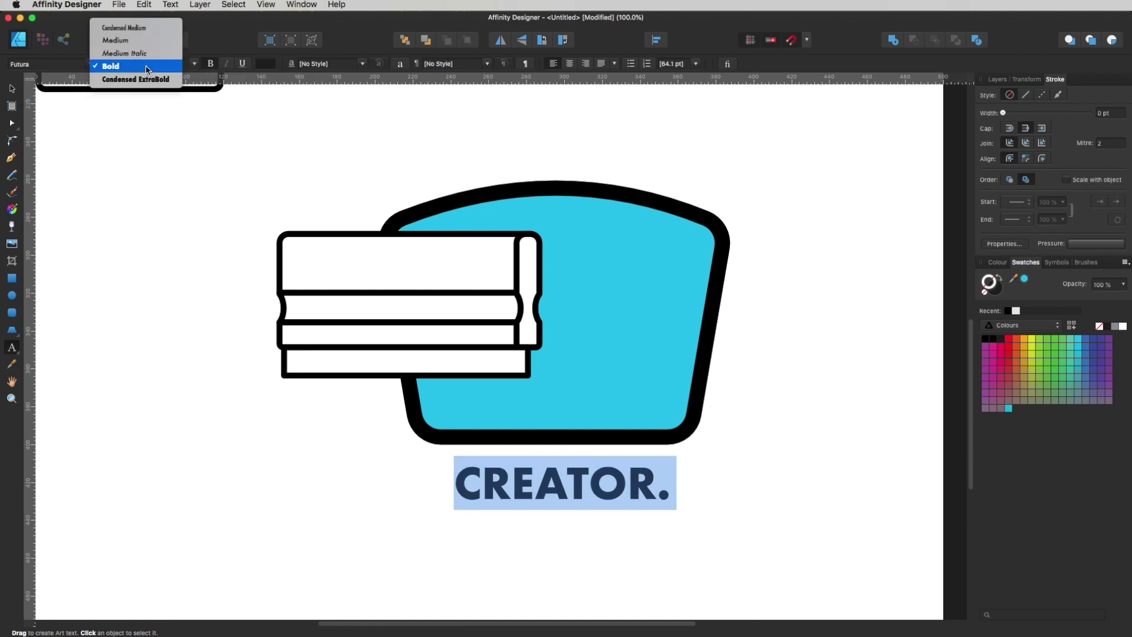
left_click(11, 89)
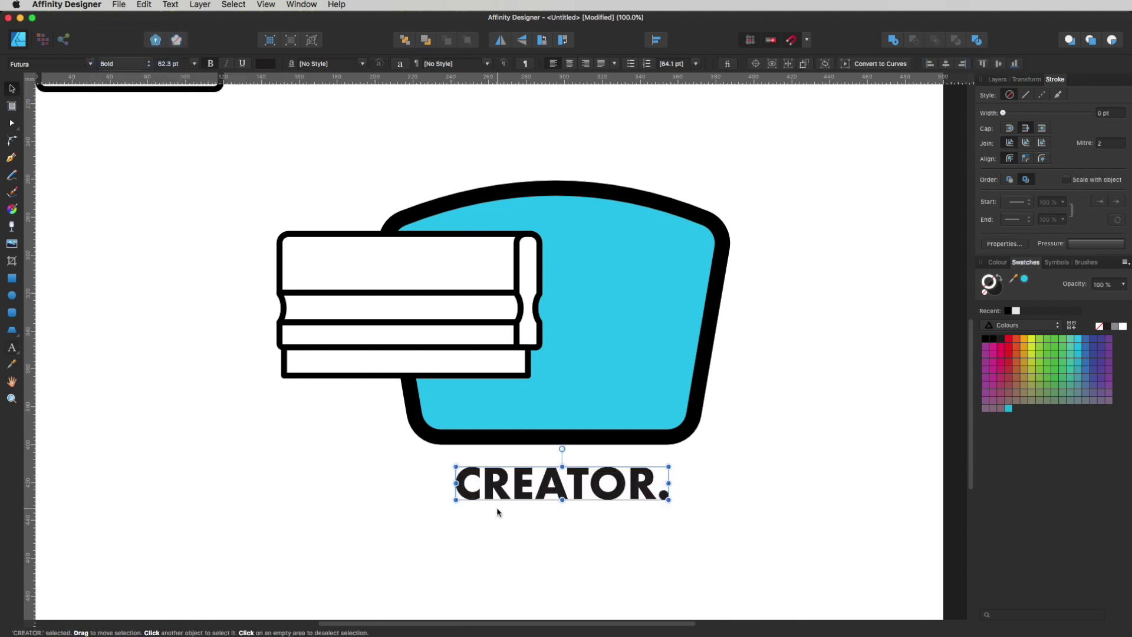
Step: Place the "CREATOR." text along the bottom inside the cyan shape, enlarge it to about 71.1 pt, and fill it white
left_click_drag(504, 482, 482, 406)
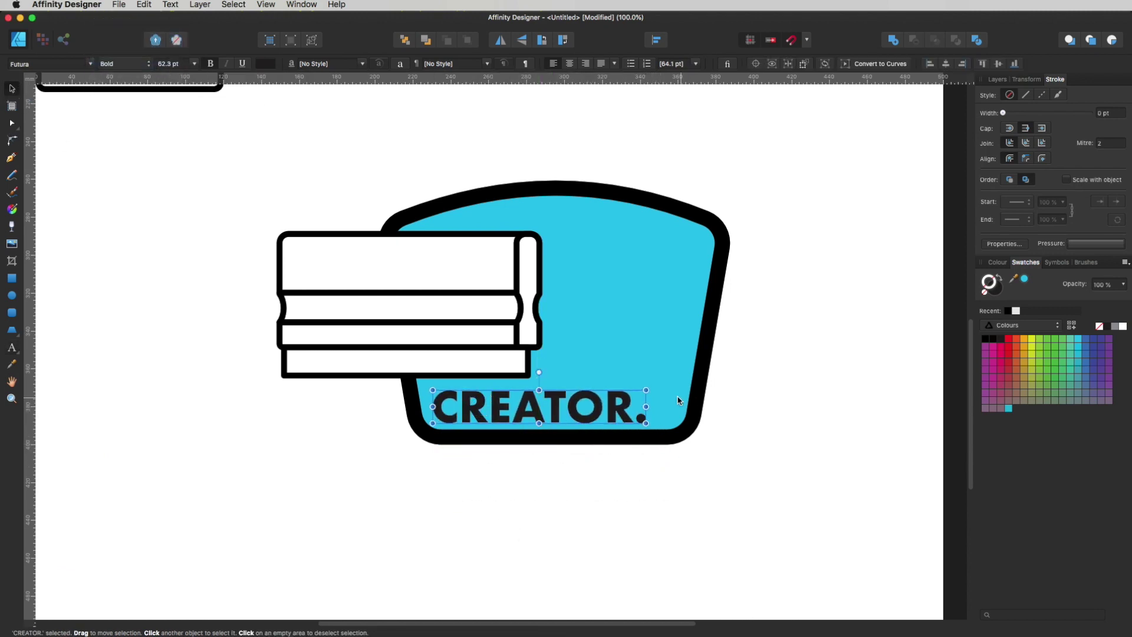
left_click_drag(646, 389, 676, 386)
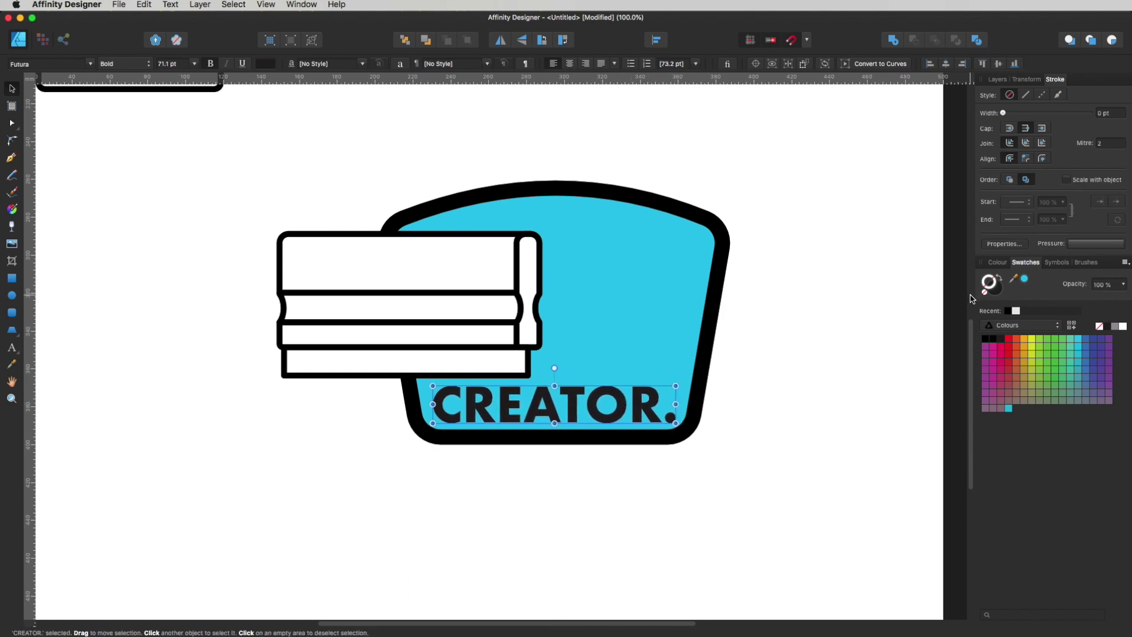
left_click(1017, 311)
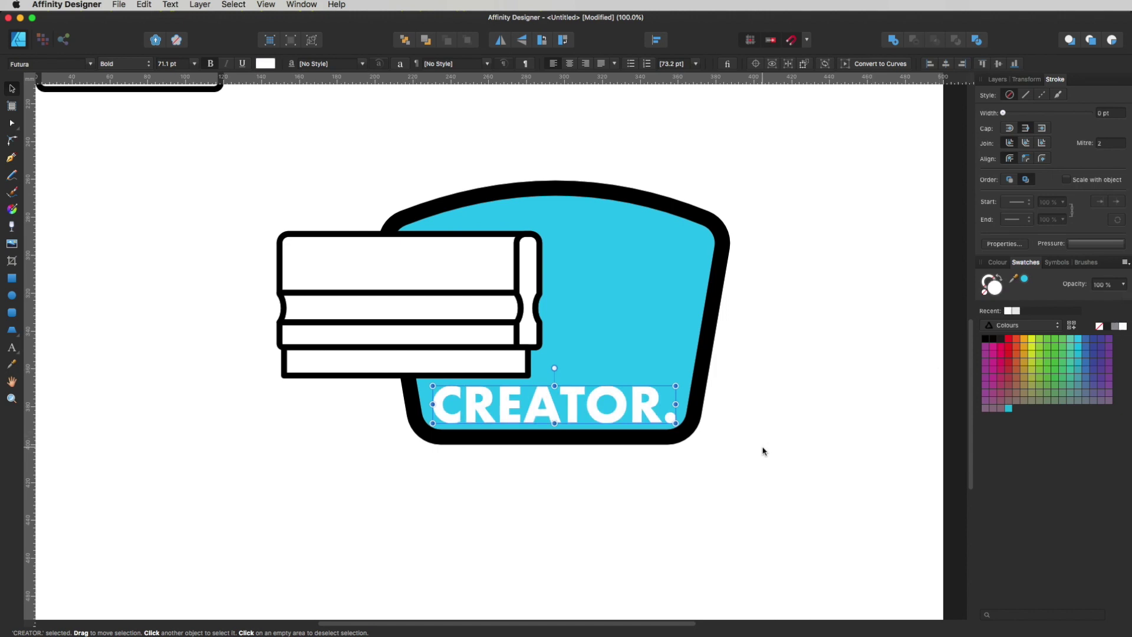
left_click(756, 469)
Step: Group all parts of the large outlined piece and shift the group slightly right
scroll(725, 458, "up", 2)
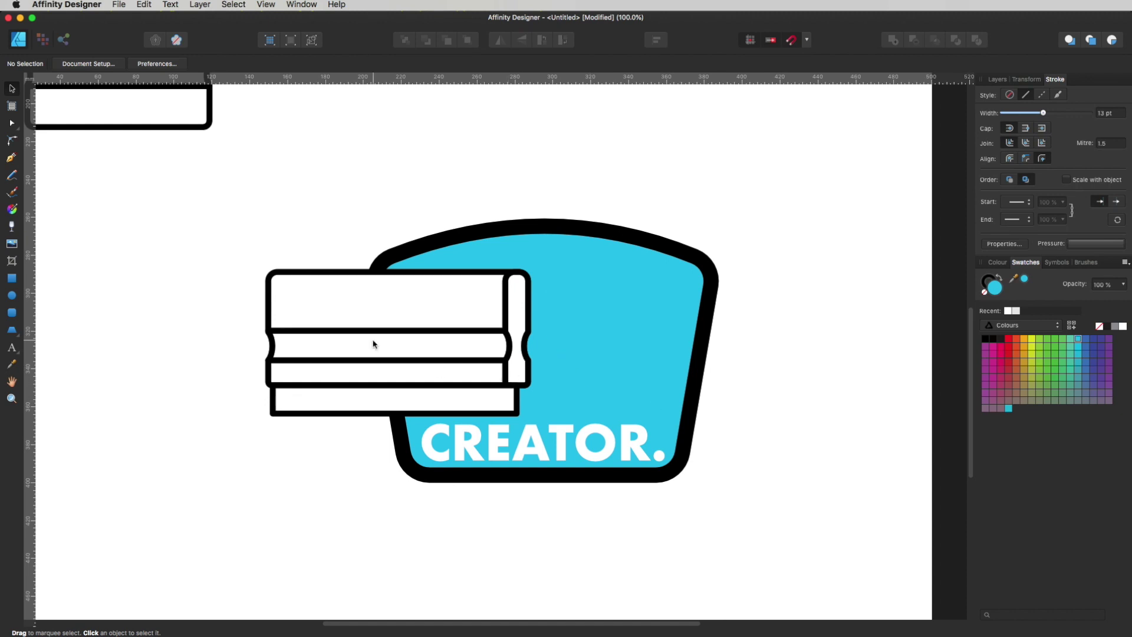
left_click_drag(218, 257, 539, 416)
key("super+g")
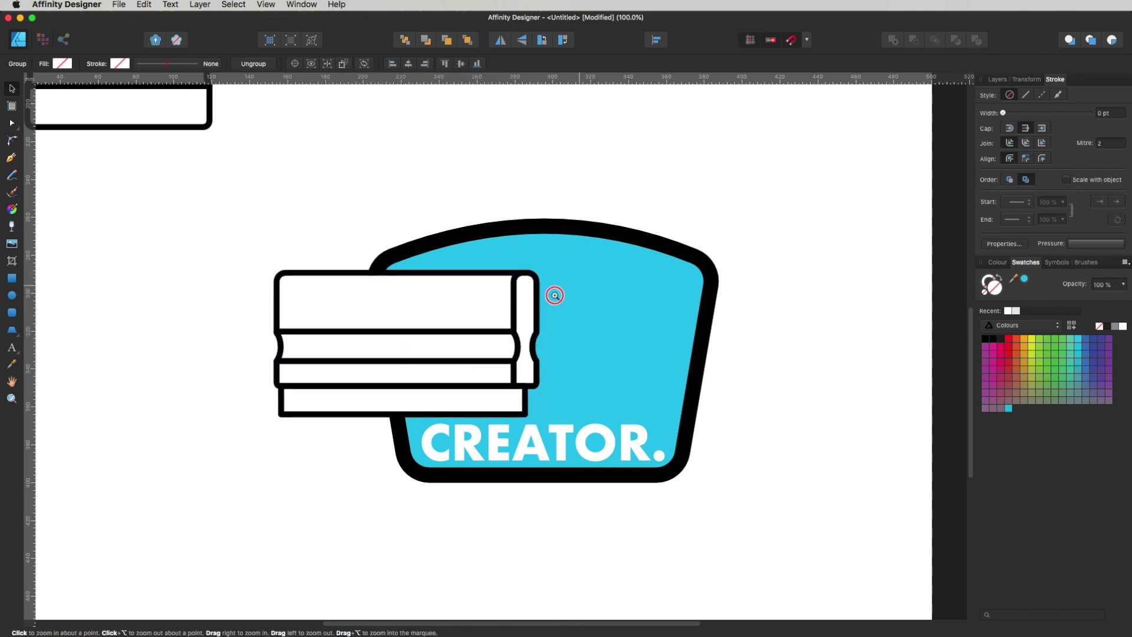
Step: Draw a rectangle from the piece's notched end strip across the cyan shape, with no stroke and a yellow-green fill
scroll(556, 296, "up", 3)
scroll(569, 329, "up", 5)
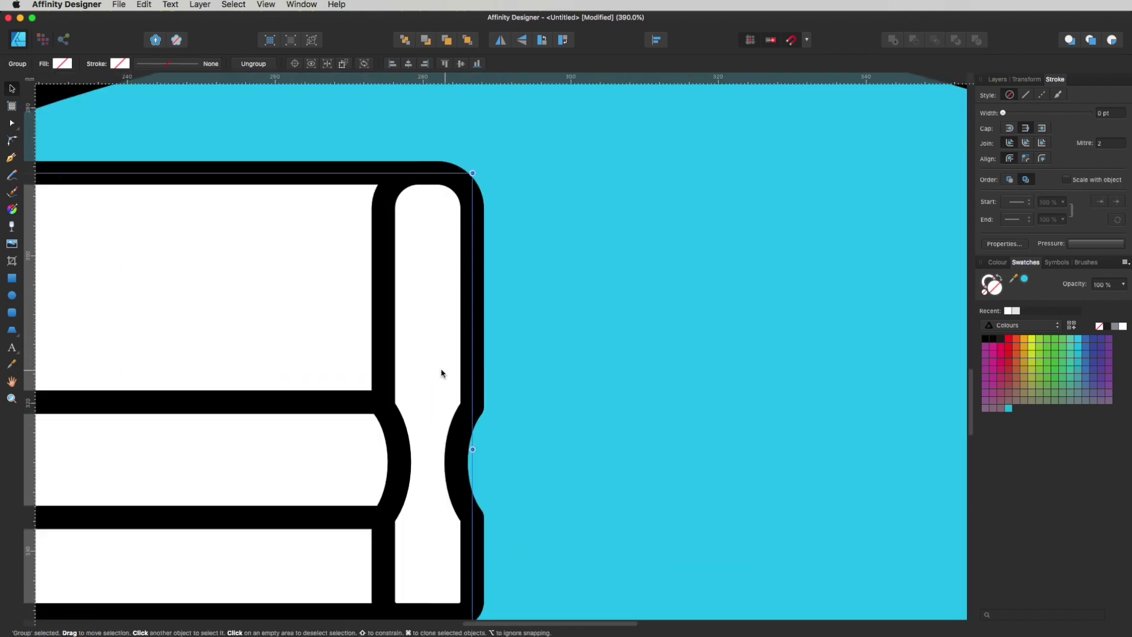
scroll(442, 367, "down", 4)
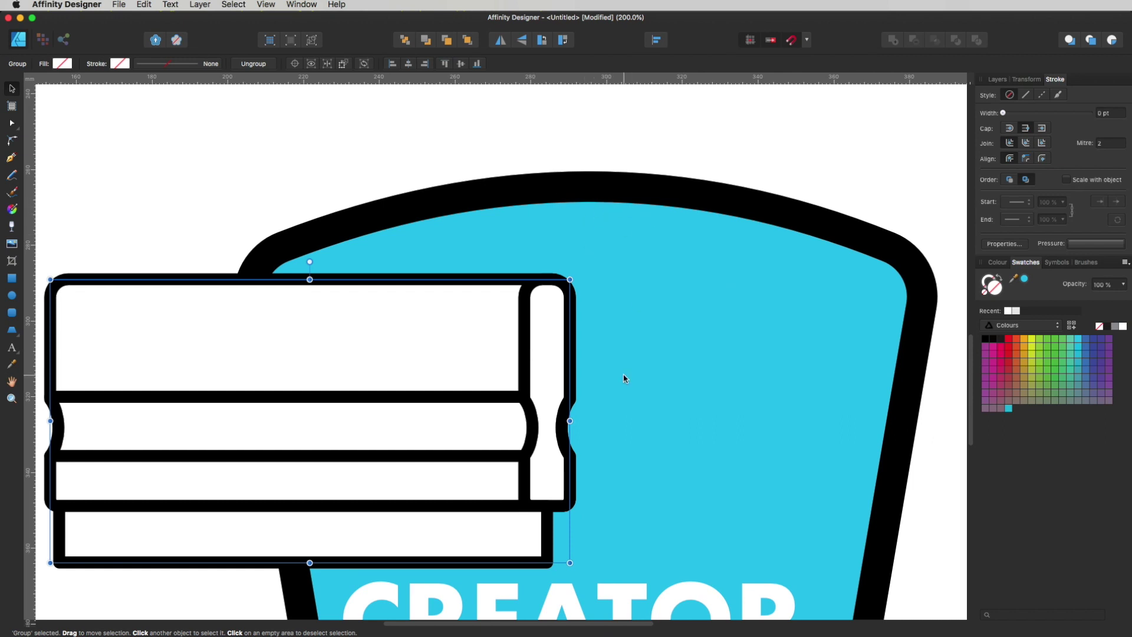
left_click(11, 277)
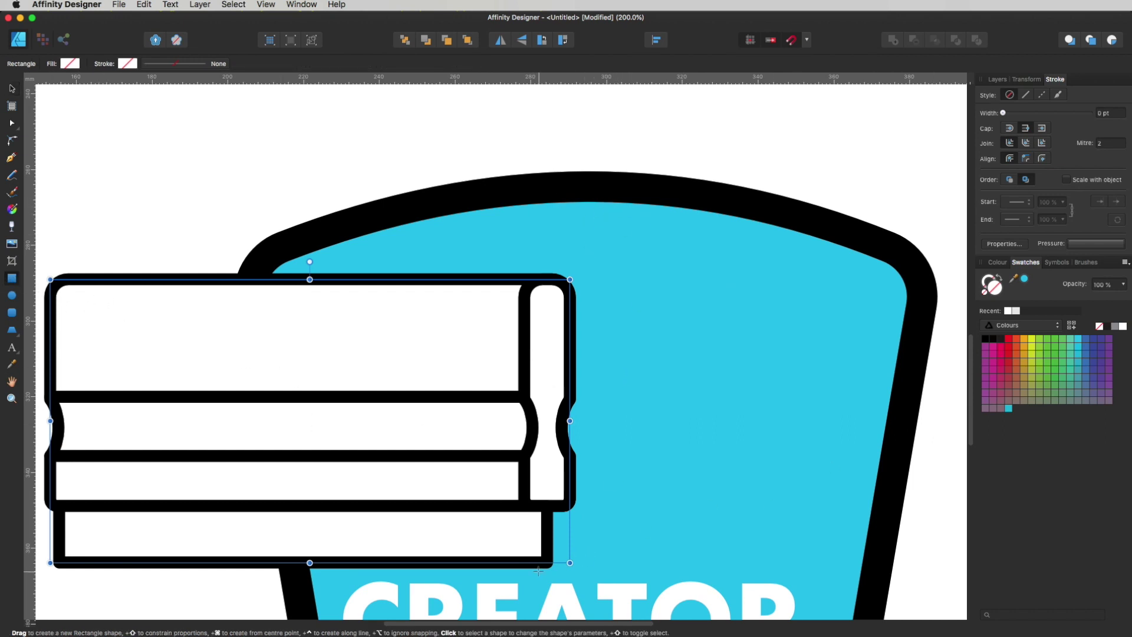
mouse_move(538, 567)
left_mouse_down()
mouse_move(576, 488)
mouse_move(819, 283)
mouse_move(829, 291)
mouse_move(872, 274)
left_mouse_up()
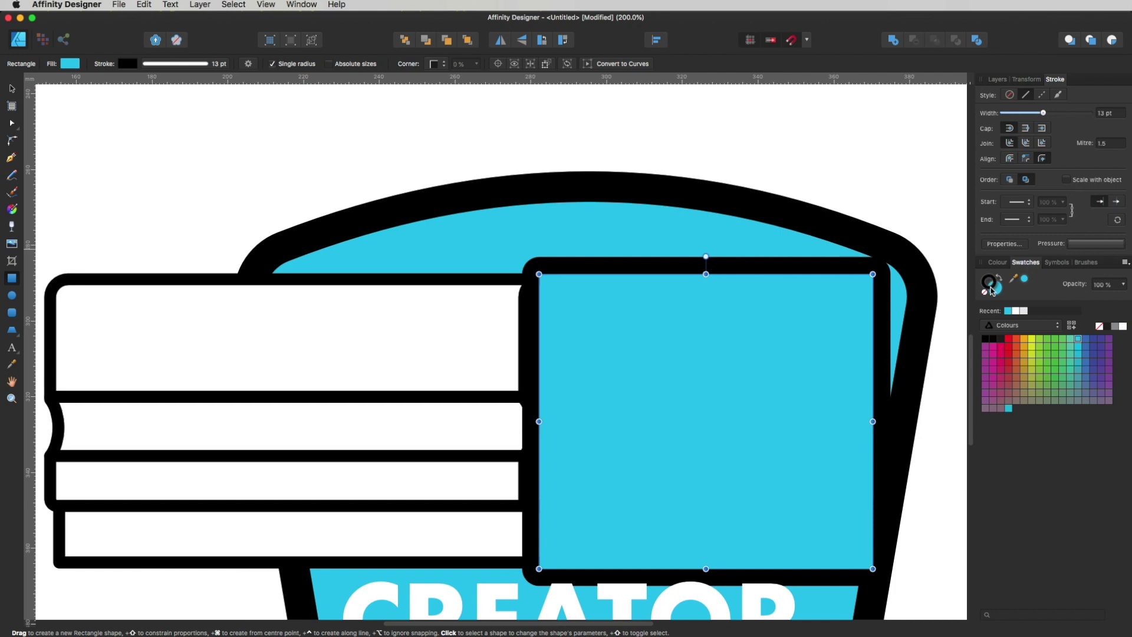
left_click(988, 294)
left_click(999, 292)
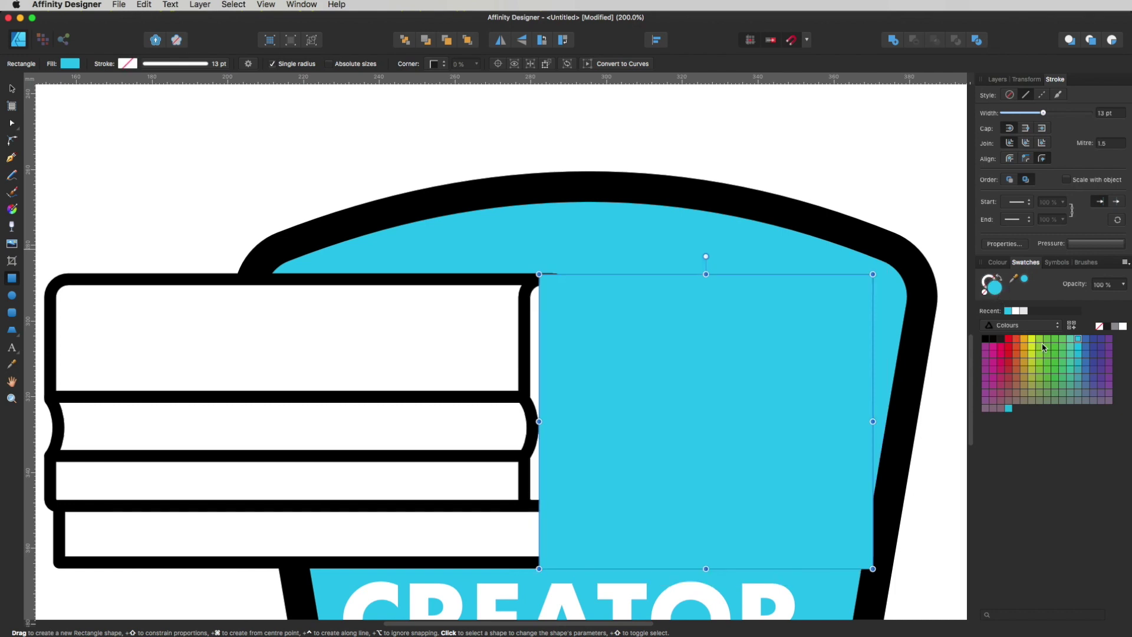
left_click(1031, 339)
Step: Extend the yellow-green rectangle left past the end strip and right beyond the cyan shape, to about 130 × 78 mm
left_click_drag(563, 275, 771, 357)
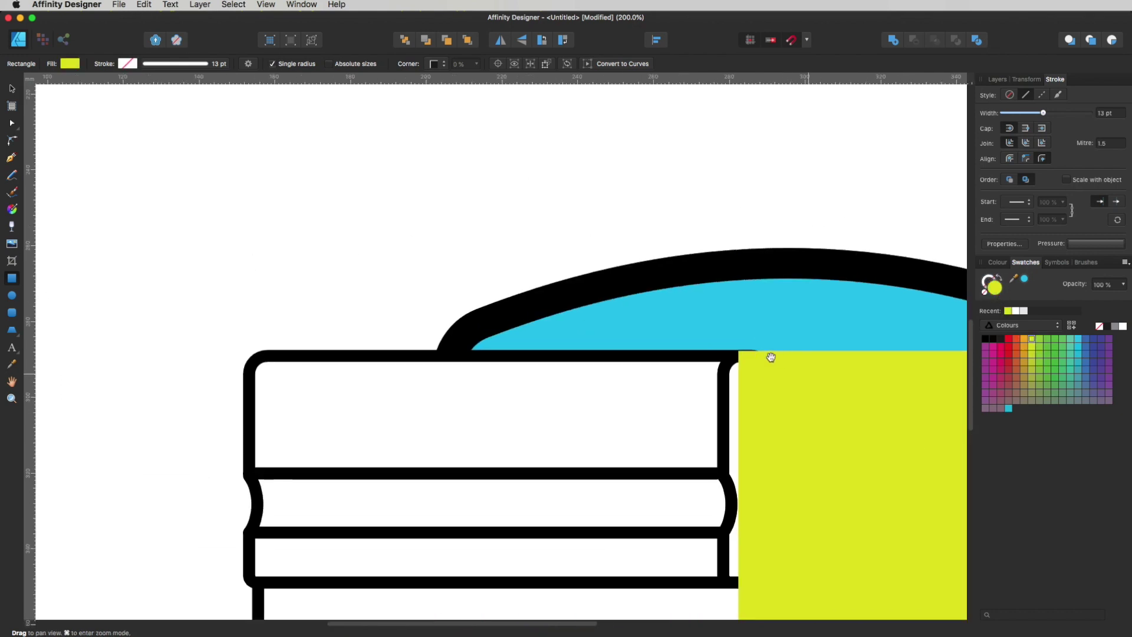
scroll(758, 368, "up", 5)
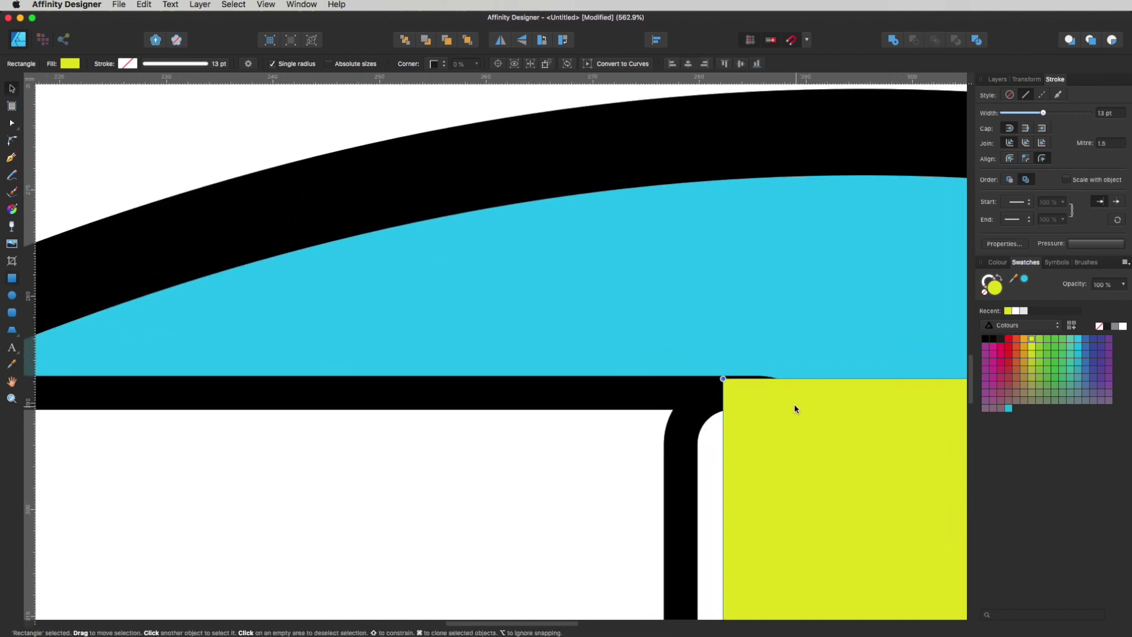
left_click_drag(723, 379, 619, 375)
scroll(602, 255, "down", 15)
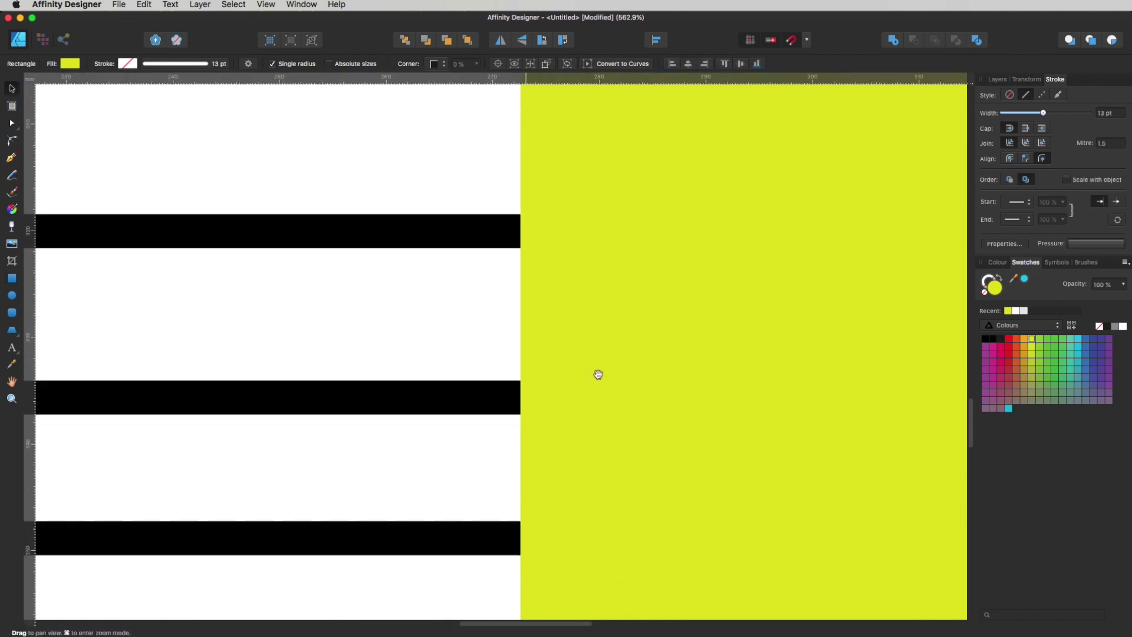
scroll(596, 371, "right", 5)
scroll(531, 319, "up", 5)
scroll(778, 309, "down", 10)
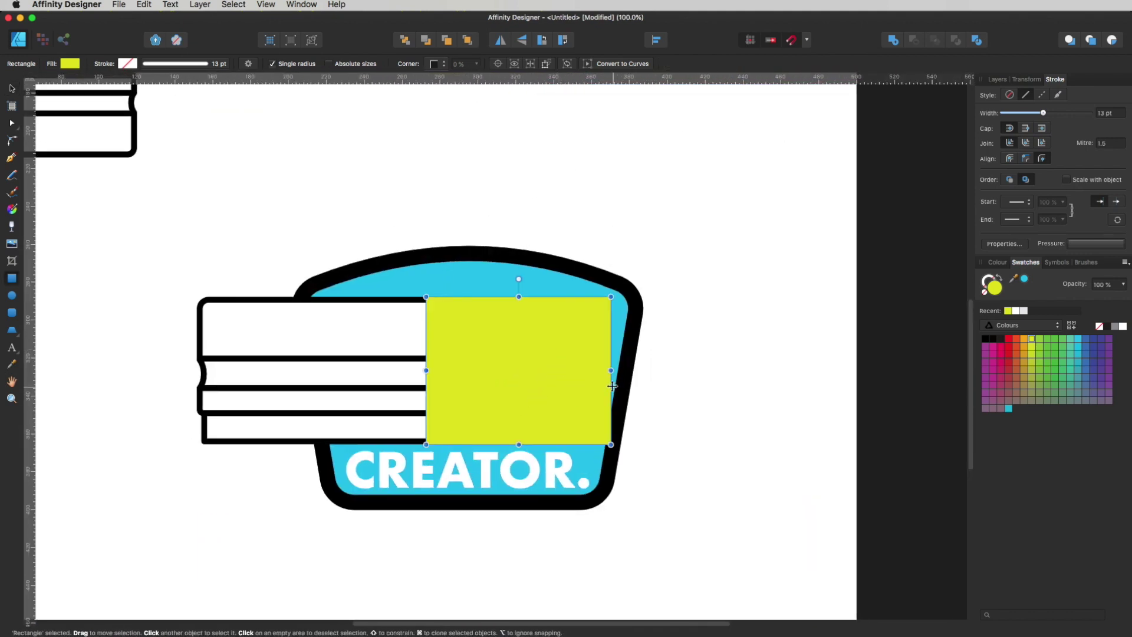
left_click_drag(611, 370, 672, 365)
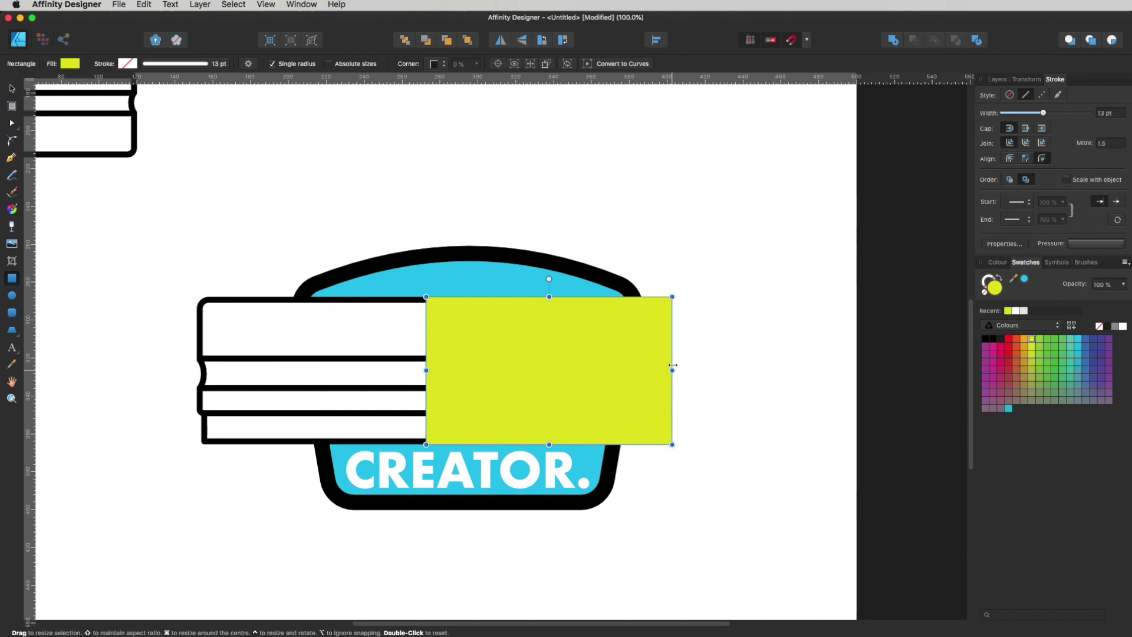
Step: Scale the rectangle proportionally to 26 mm high, then resize it to about 113.5 mm wide, starting within the end strip
left_click(1026, 79)
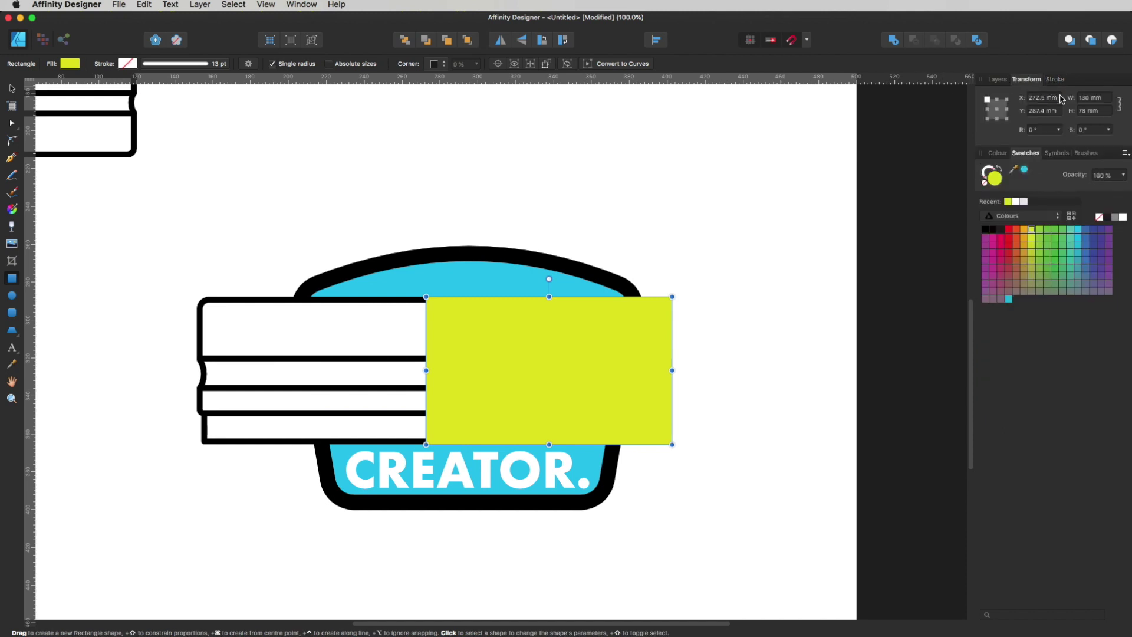
left_click(1104, 111)
key("Return")
scroll(678, 336, "up", 3)
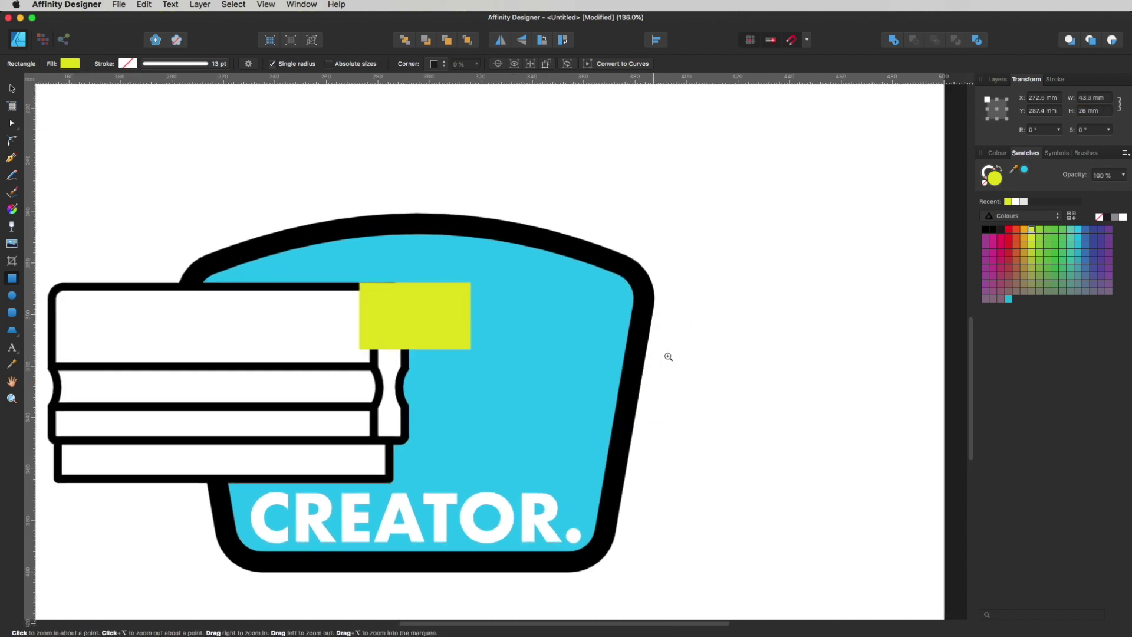
key("v")
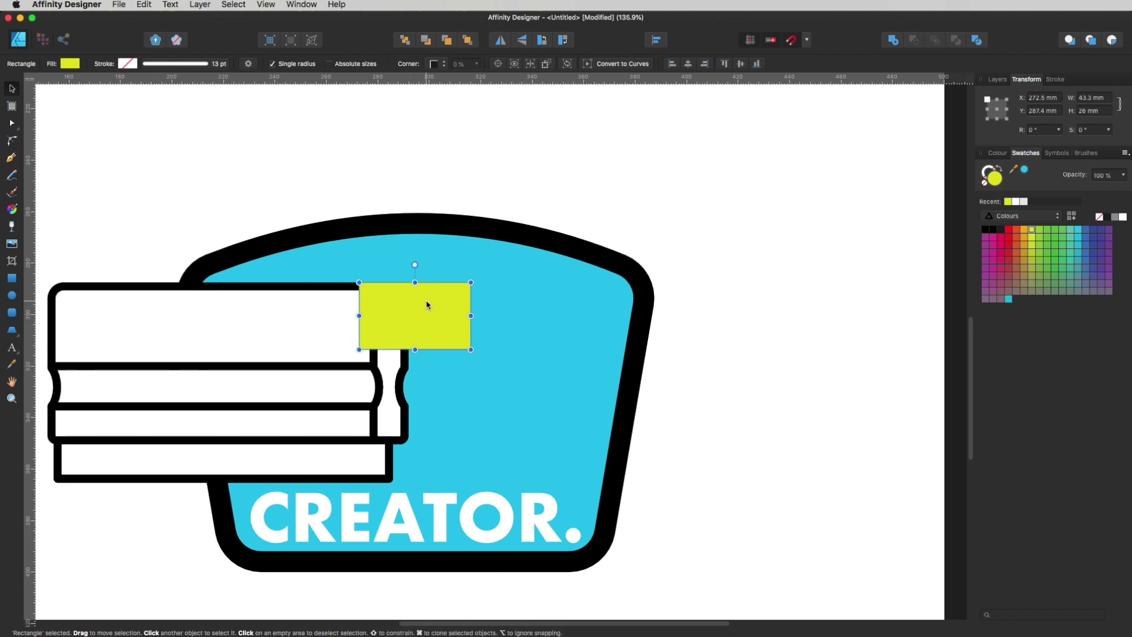
left_click_drag(427, 304, 681, 321)
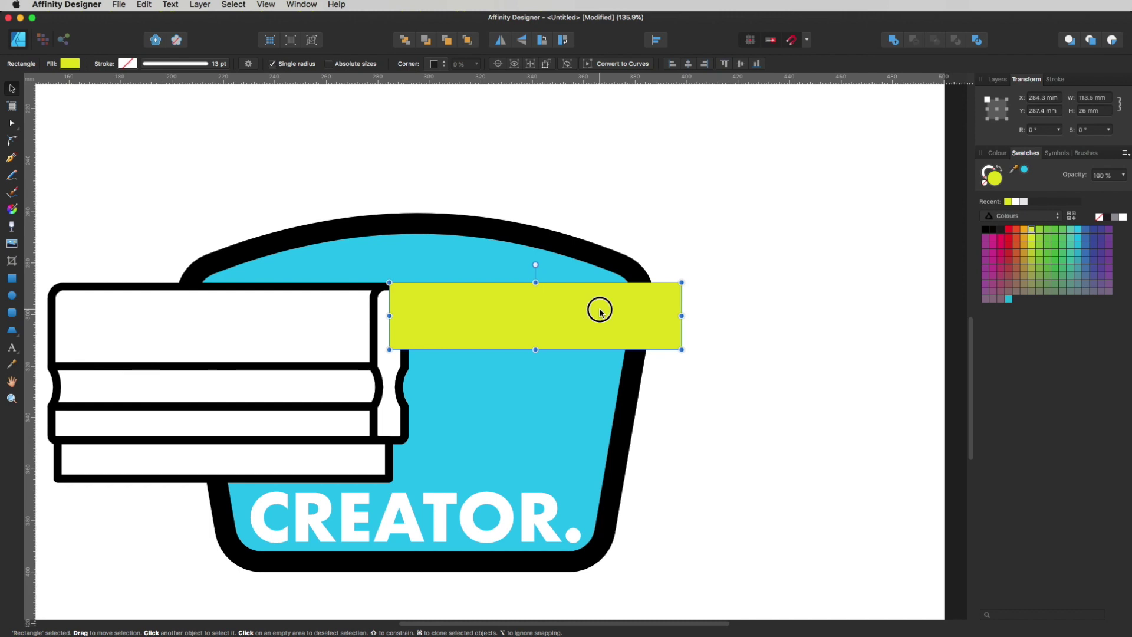
Step: Duplicate the yellow-green bar twice, stacked directly beneath the original, and fill the middle bar with orange
left_click_drag(600, 313, 611, 439)
left_click(551, 388)
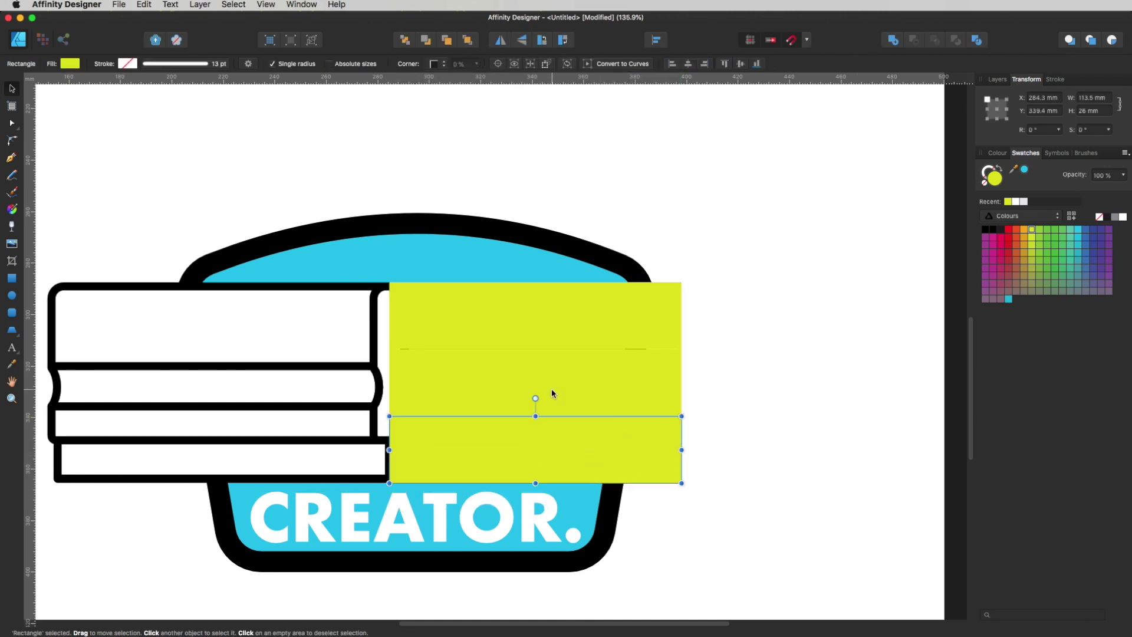
left_click(656, 453)
left_click(643, 384)
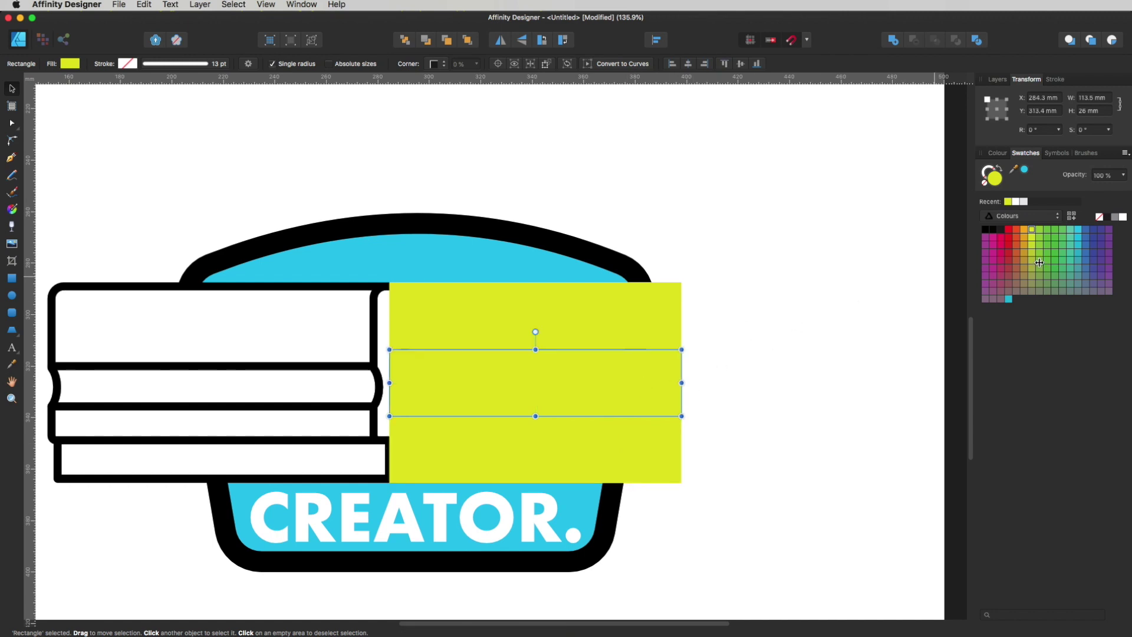
left_click(1024, 230)
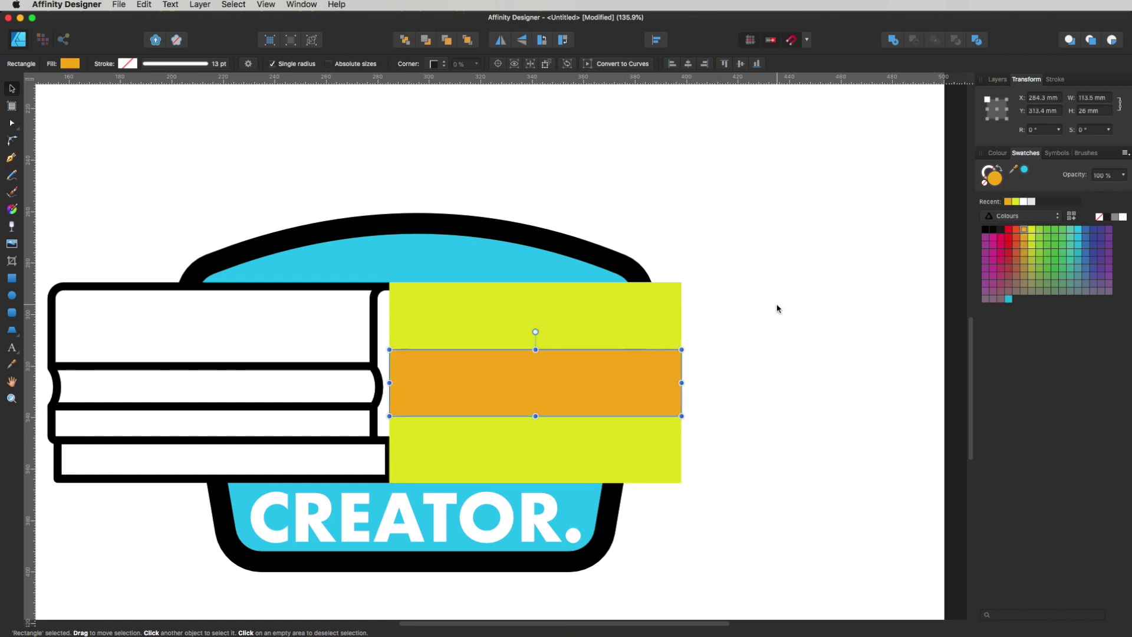
Step: Fill the top bar with red-orange, and add a red duplicate above it, extended left past the cyan badge's edge
key("Tab")
left_click(1016, 230)
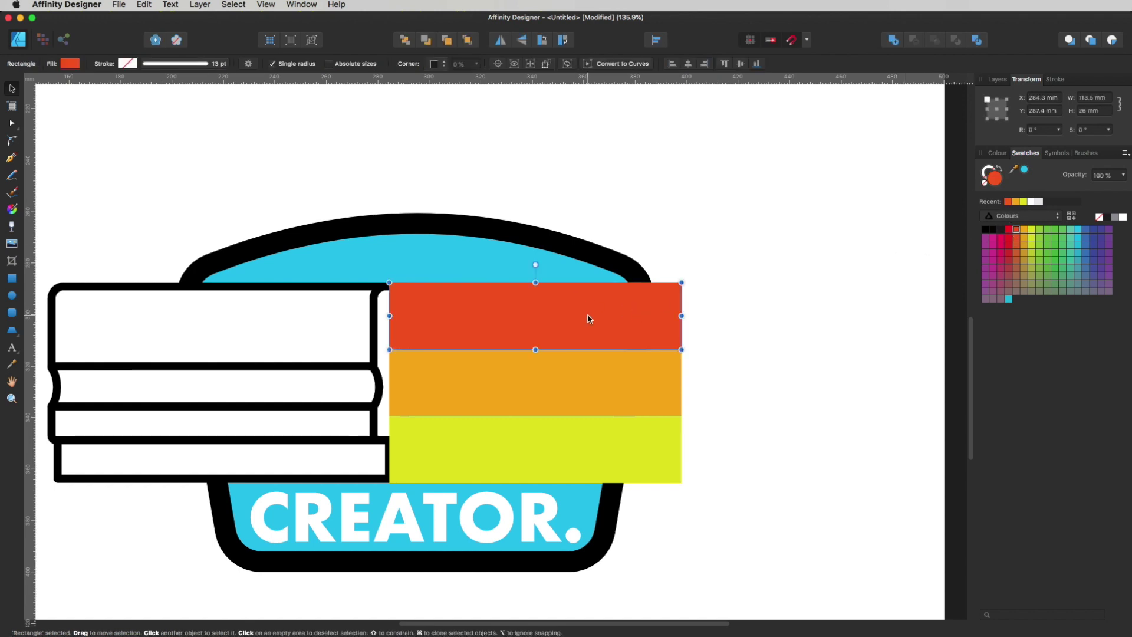
left_click_drag(587, 324, 589, 256)
left_click(1008, 229)
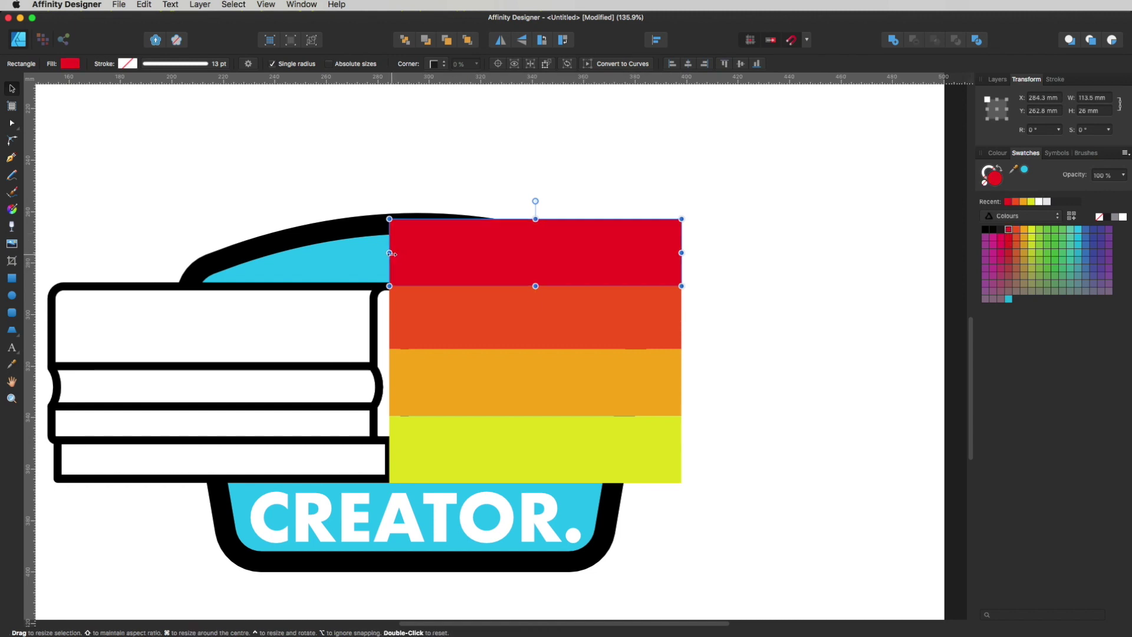
left_click_drag(393, 253, 164, 253)
left_click(549, 106)
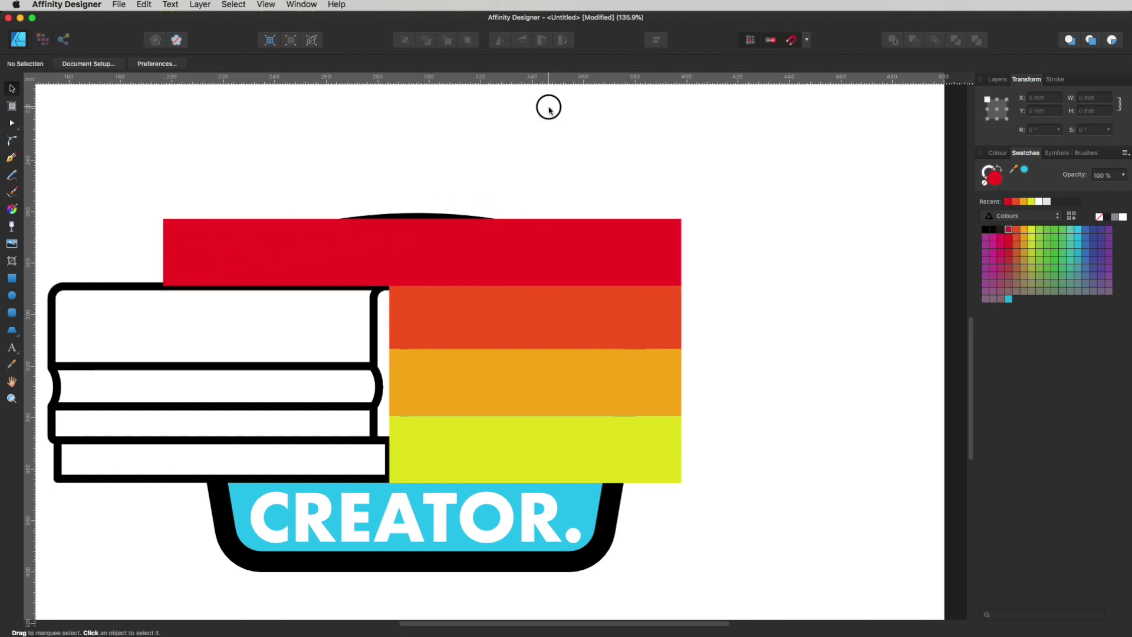
Step: Bring the outlined notched piece group in front of the coloured bars
left_click_drag(631, 285, 657, 226)
left_click(369, 335)
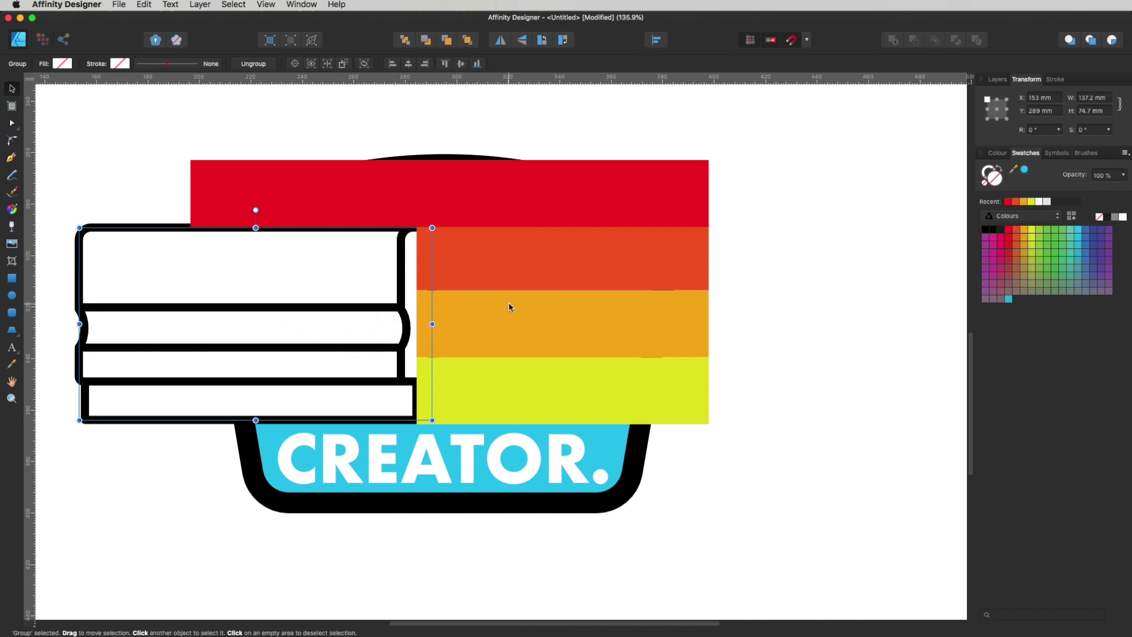
key("super+bracketright")
left_click(890, 305)
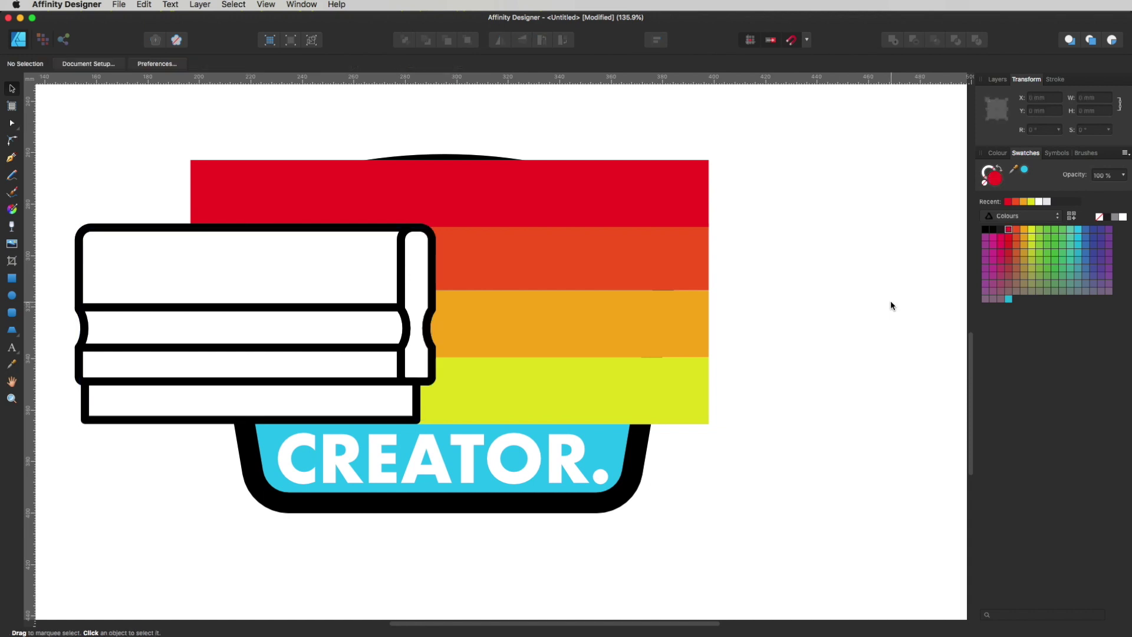
scroll(682, 424, "down", 3)
scroll(682, 425, "left", 2)
left_click(610, 398)
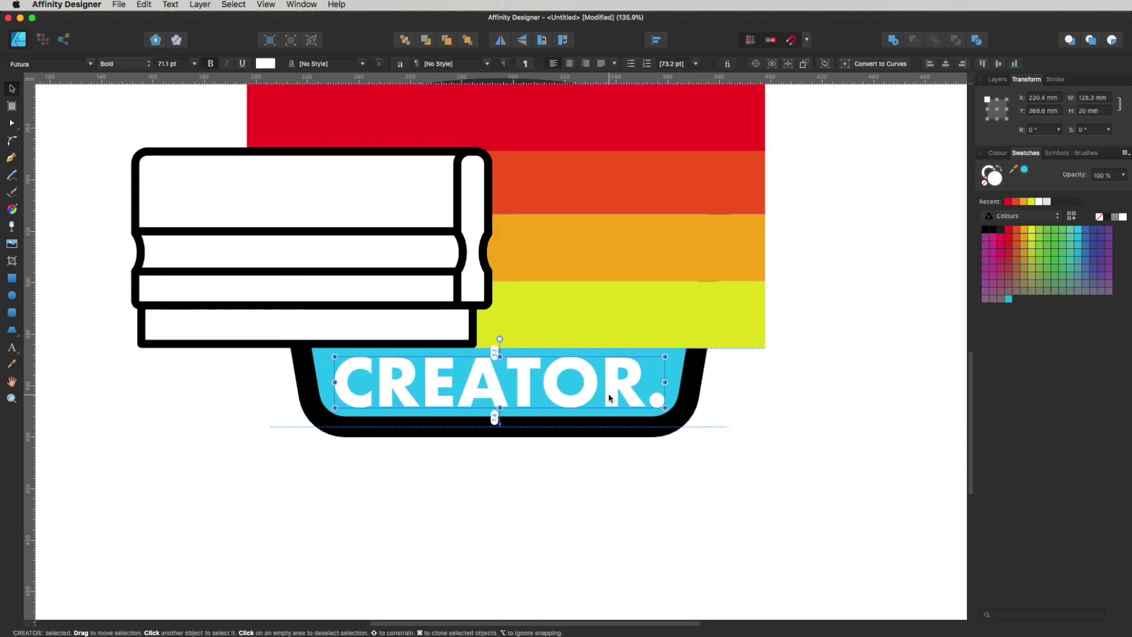
left_click(724, 459)
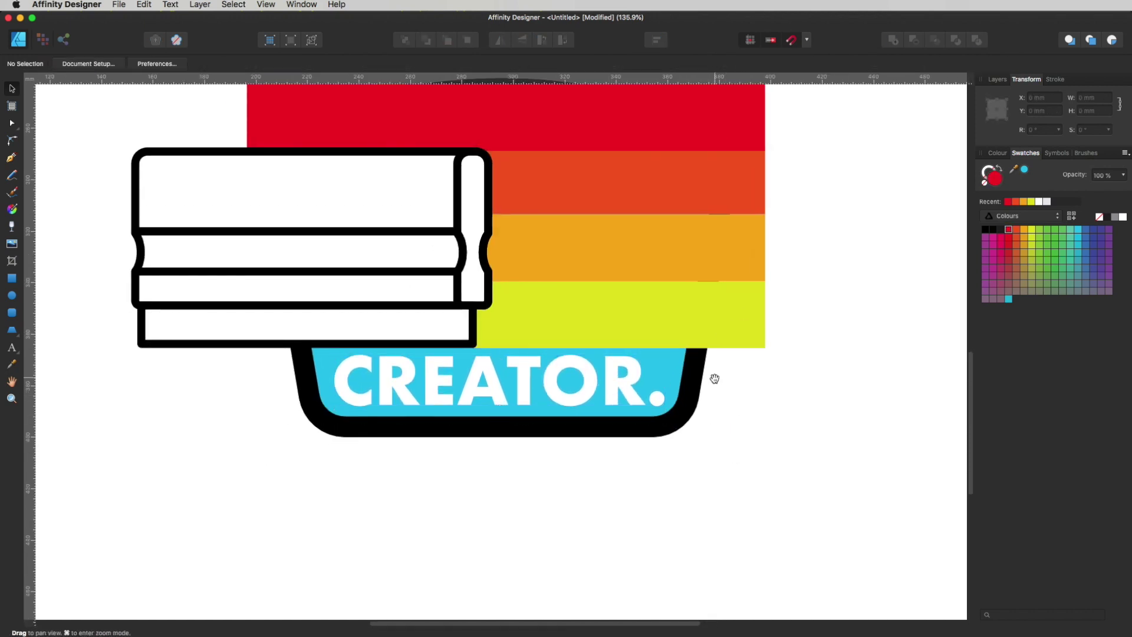
scroll(715, 379, "up", 3)
key("super+1")
key("m")
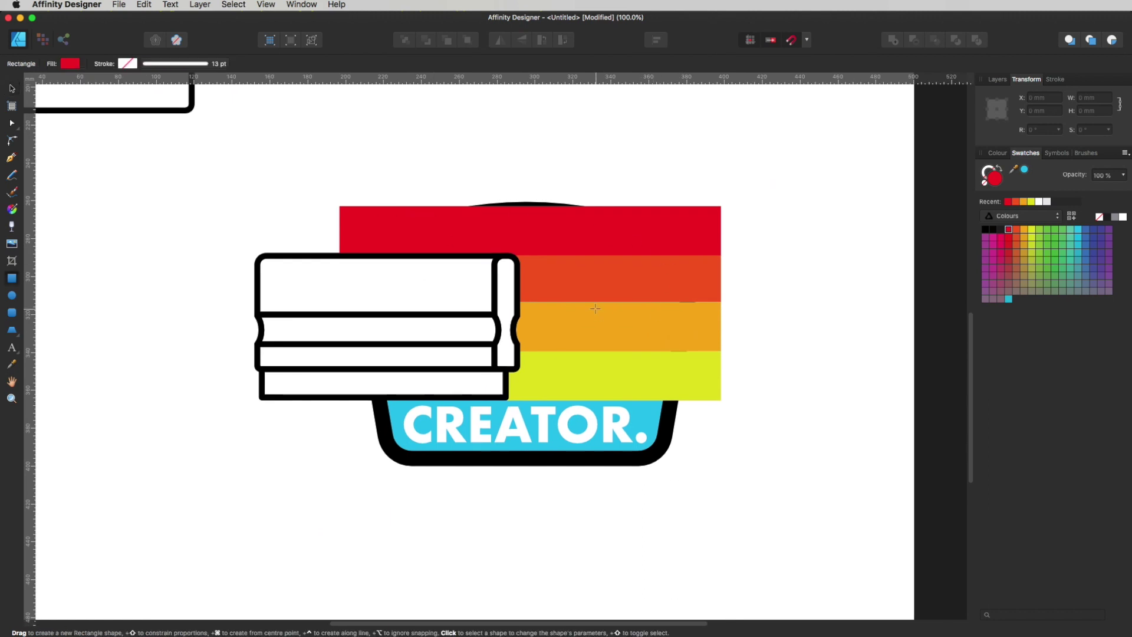
key("v")
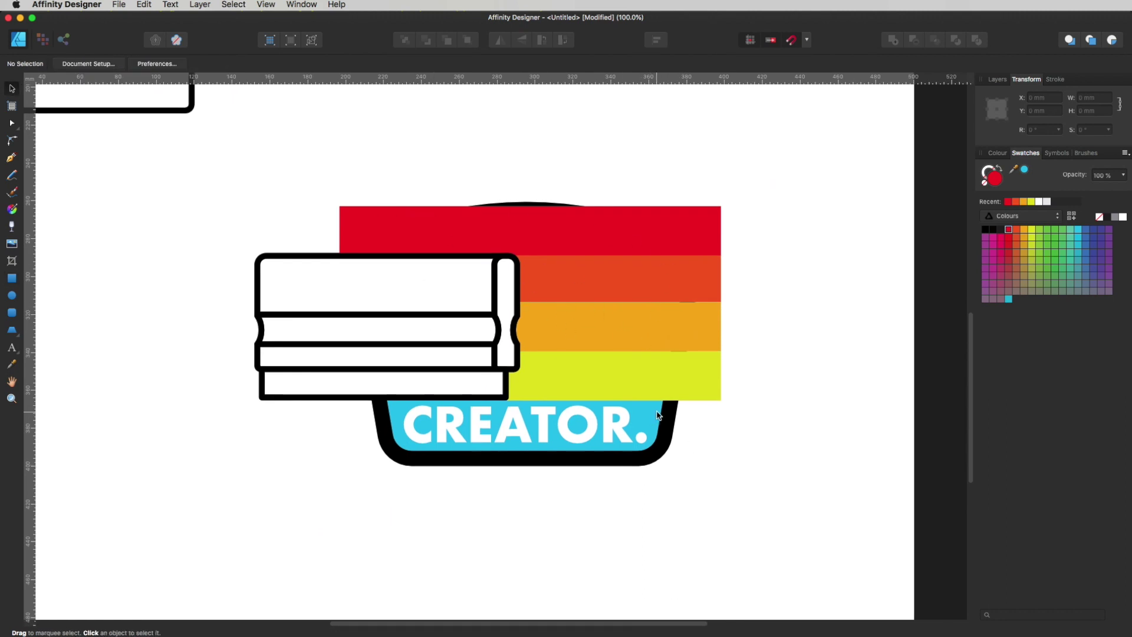
Step: Show the full layer list and move the cyan badge curve to the top of the stack
left_click(998, 80)
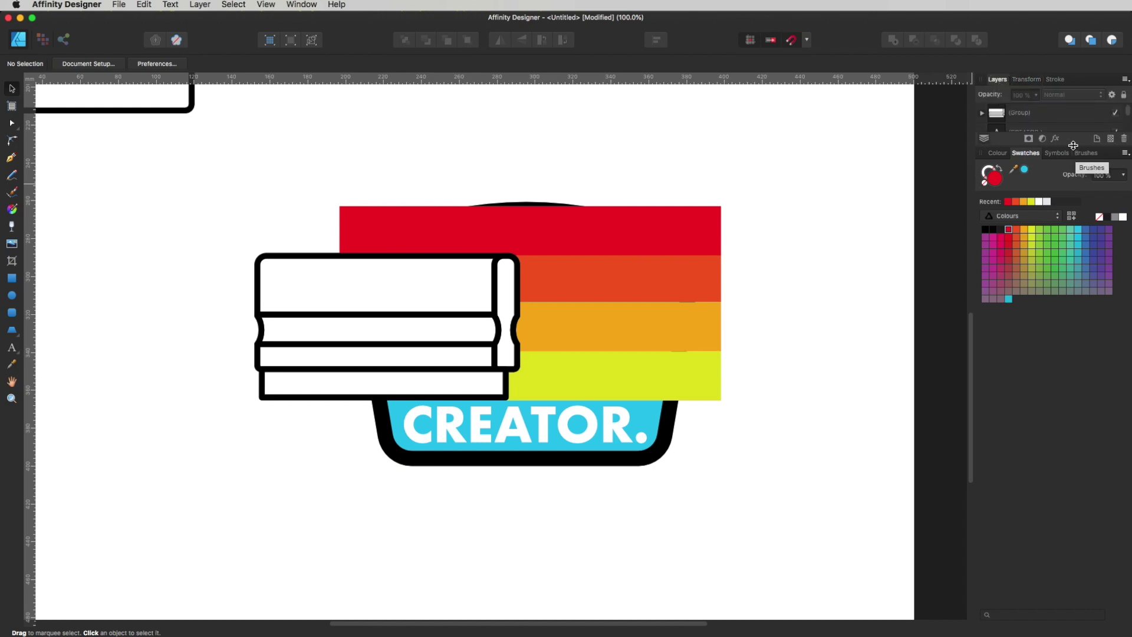
left_click_drag(1073, 145, 1064, 383)
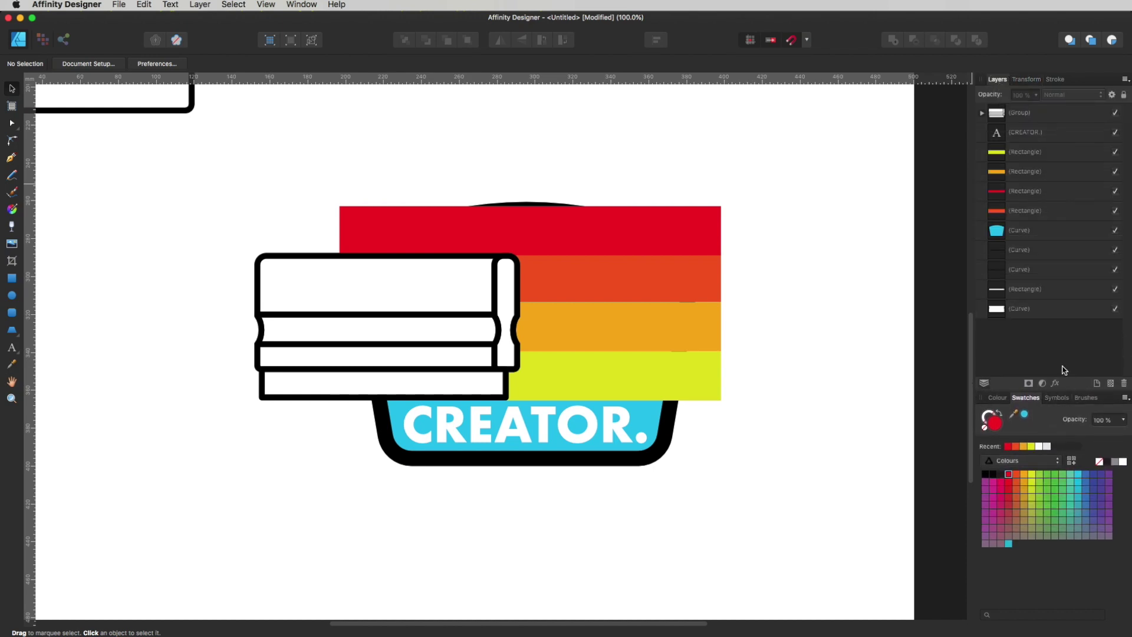
left_click_drag(1014, 232, 1003, 107)
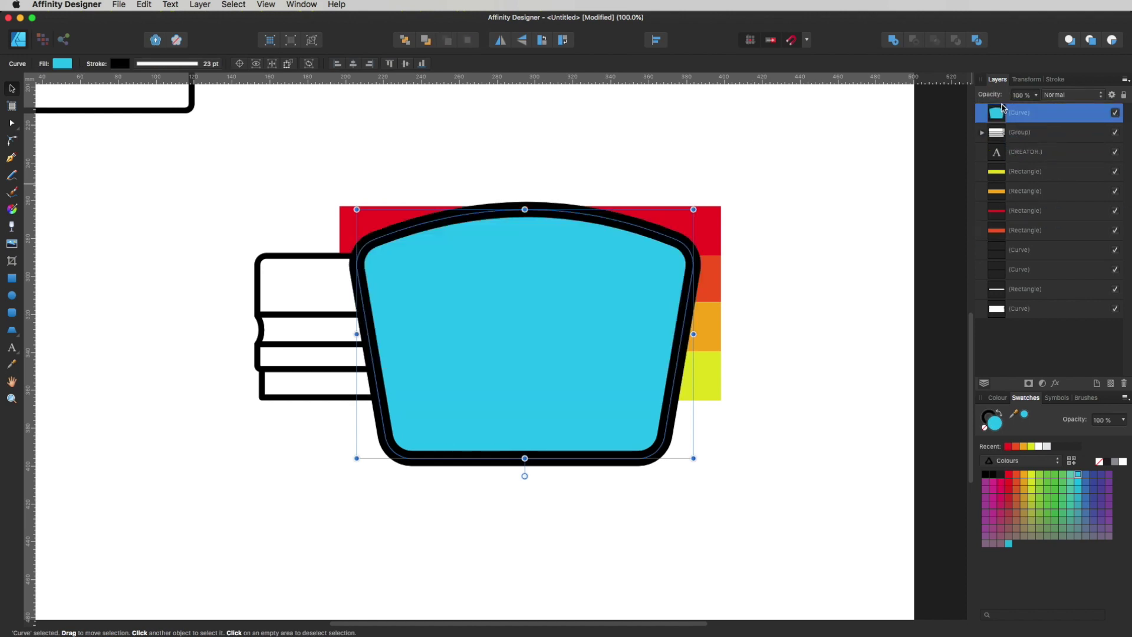
Step: Nest the piece group, CREATOR. text, four coloured bars, two thin curves and the thin rectangle inside the badge curve to clip them
left_click(1026, 133)
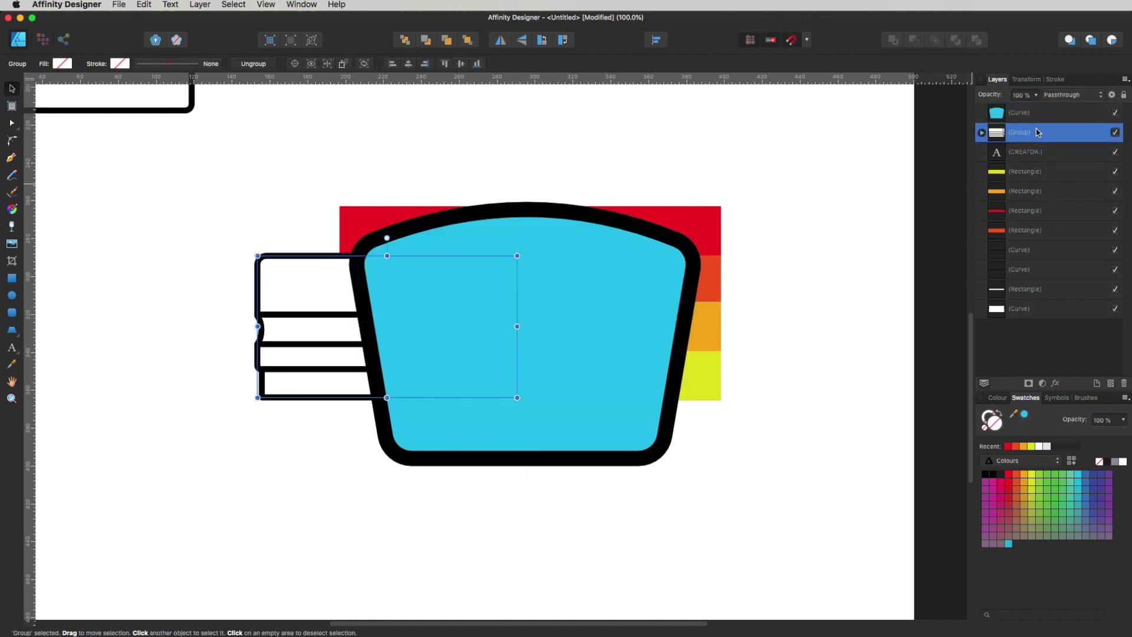
left_click(1016, 292, "shift")
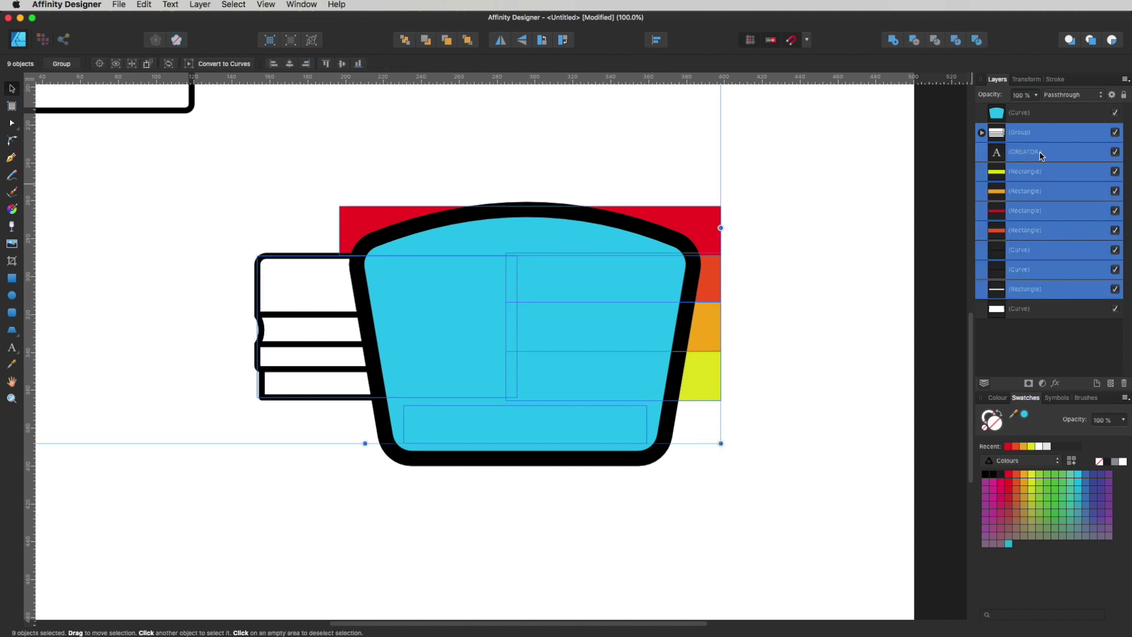
left_click_drag(1017, 135, 1014, 124)
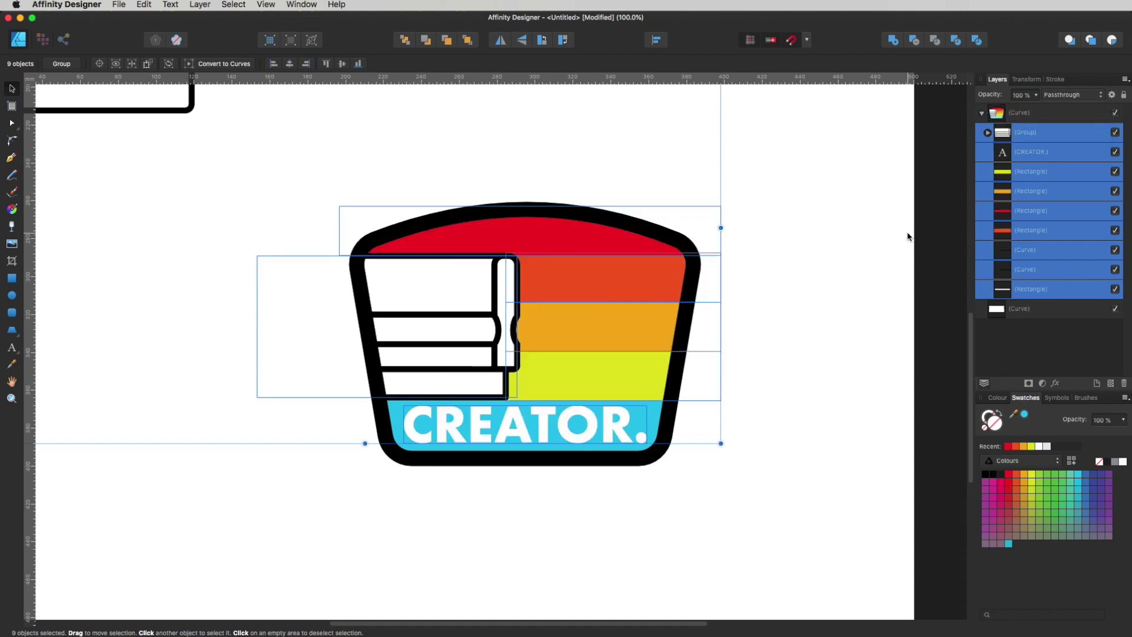
left_click(851, 288)
Step: Move the clipped notched piece group horizontally to the right inside the badge, so its end strip sits just past the badge's centre
left_click(455, 311)
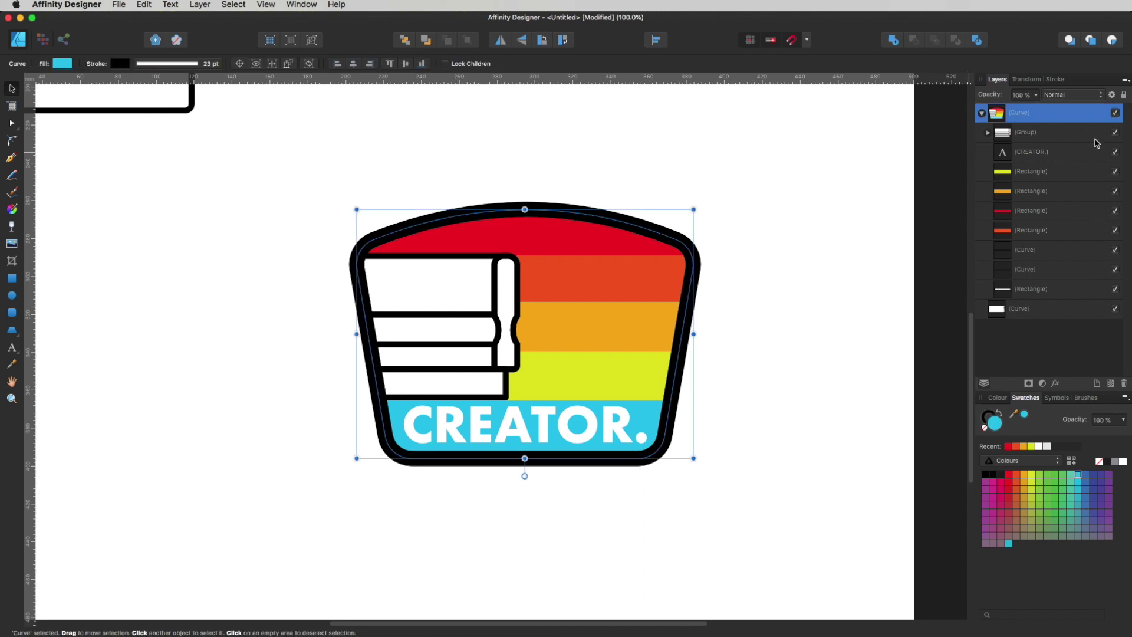
left_click(1024, 135)
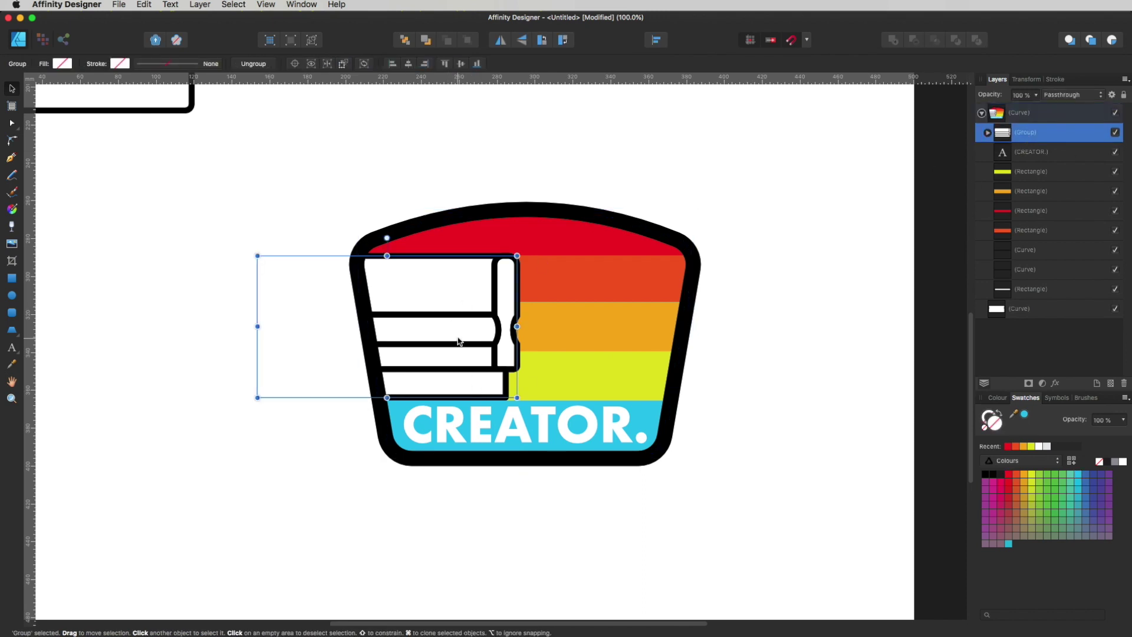
left_click_drag(459, 338, 490, 334)
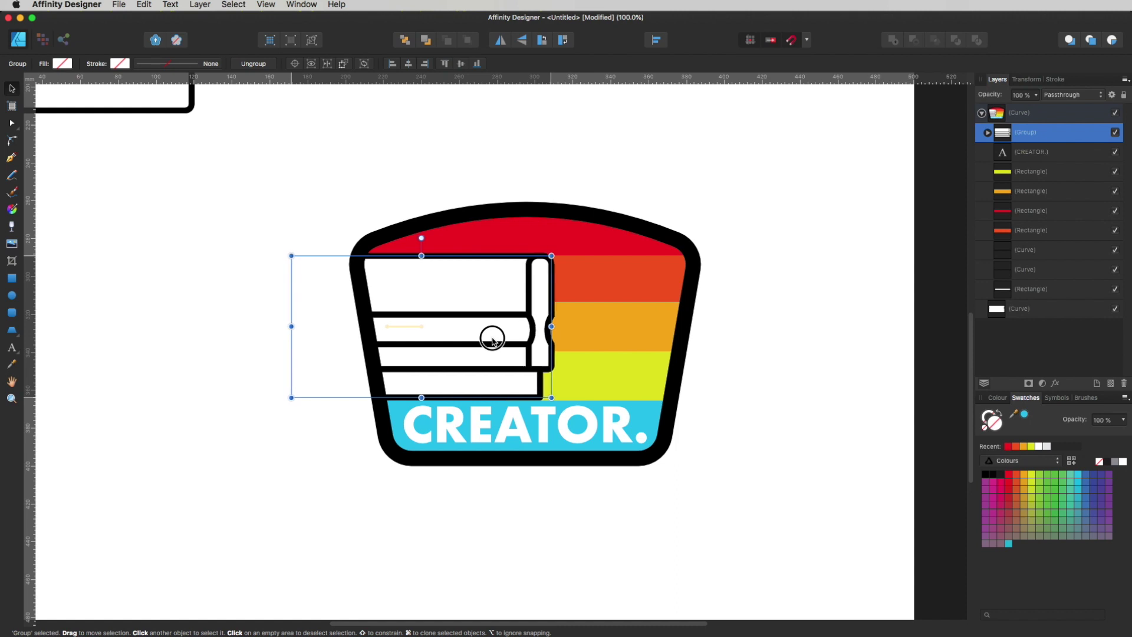
left_click(693, 397)
key("z")
scroll(674, 371, "down", 3)
scroll(674, 370, "left", 1)
left_click(609, 460, "alt")
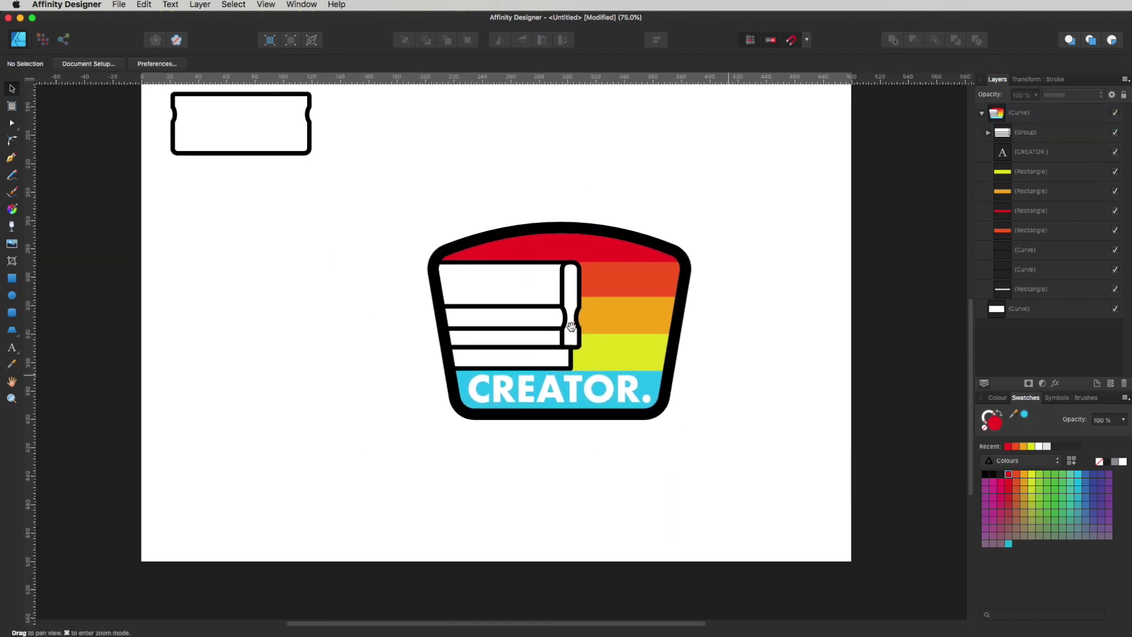
scroll(569, 397, "up", 2)
scroll(568, 396, "right", 1)
key("v")
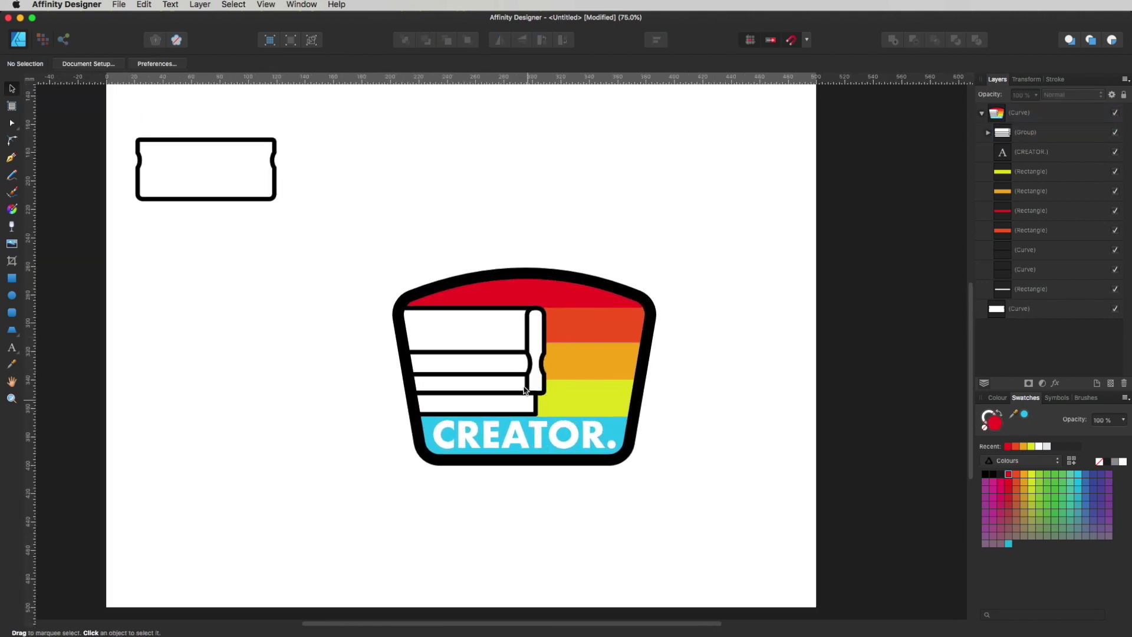